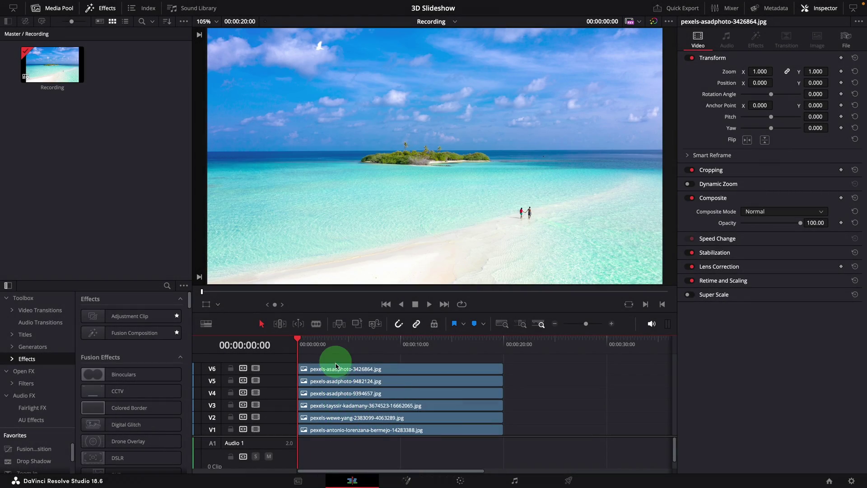
Combine all six stacked image clips on tracks V1 to V6 into one new Fusion clip
{"action": "mouse_move", "coordinate": [336, 366]}
{"action": "left_mouse_down"}
{"action": "mouse_move", "coordinate": [359, 367]}
{"action": "mouse_move", "coordinate": [337, 369]}
{"action": "left_mouse_up"}
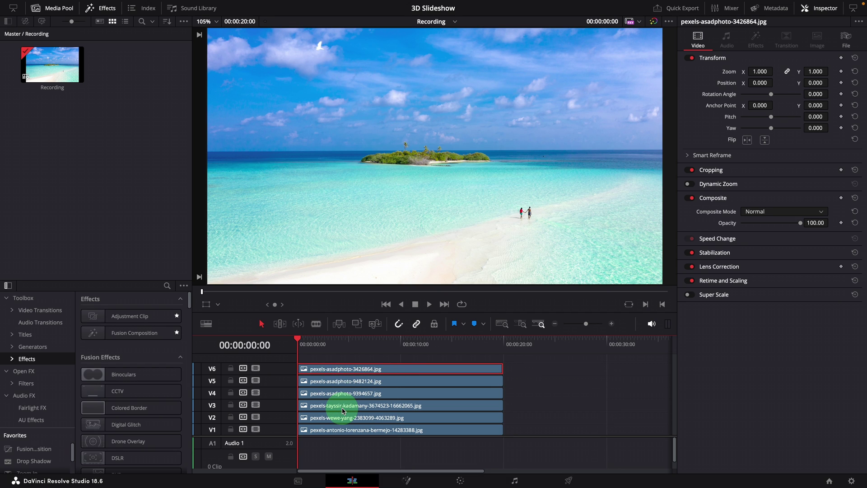
{"action": "left_click_drag", "start_coordinate": [336, 359], "coordinate": [398, 441]}
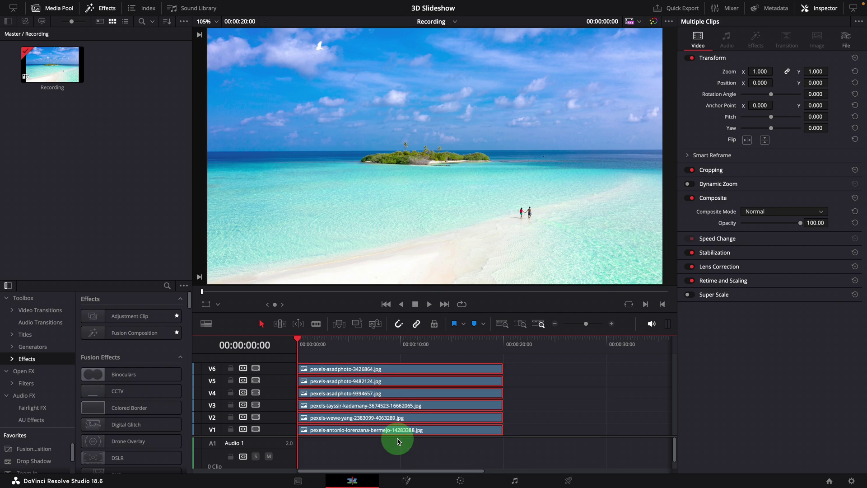
{"action": "right_click", "coordinate": [392, 386]}
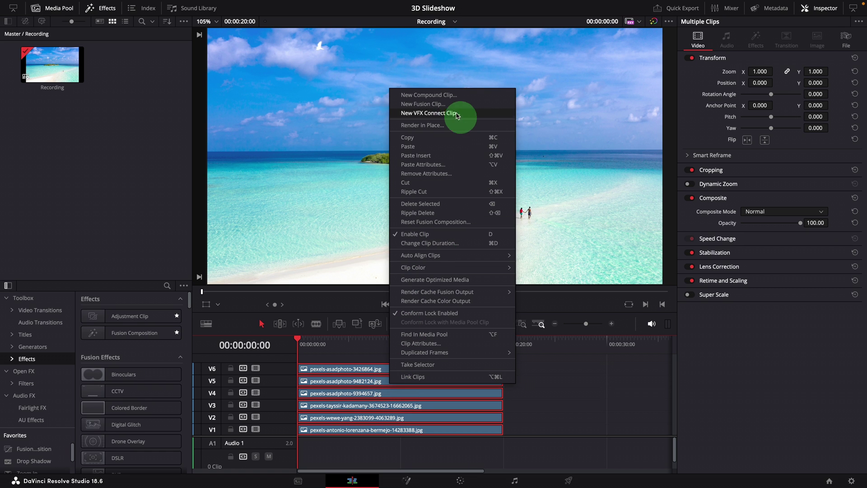
{"action": "left_click", "coordinate": [437, 107]}
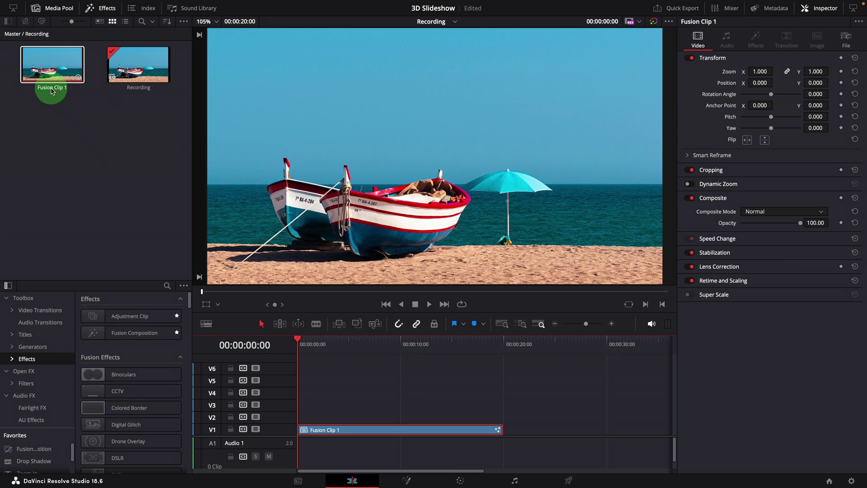
Rename the Fusion clip as 3D Slideshow and open the timeline clip in the Fusion page
{"action": "left_click", "coordinate": [52, 90]}
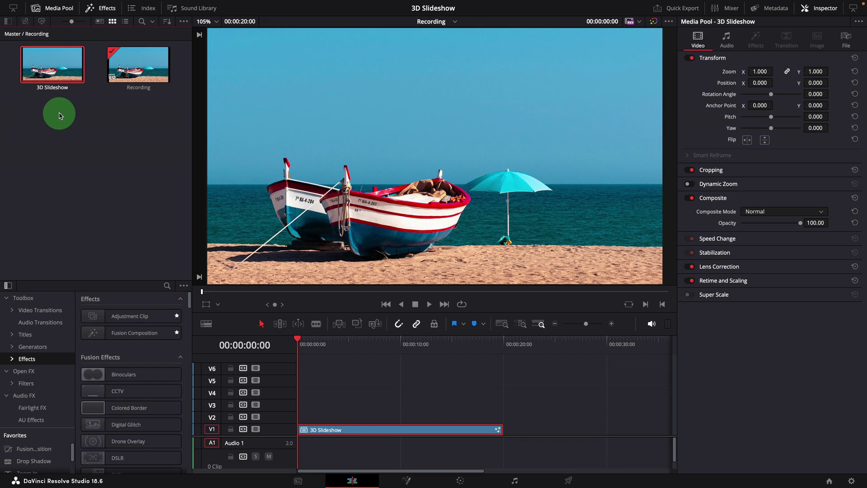
{"action": "right_click", "coordinate": [350, 430]}
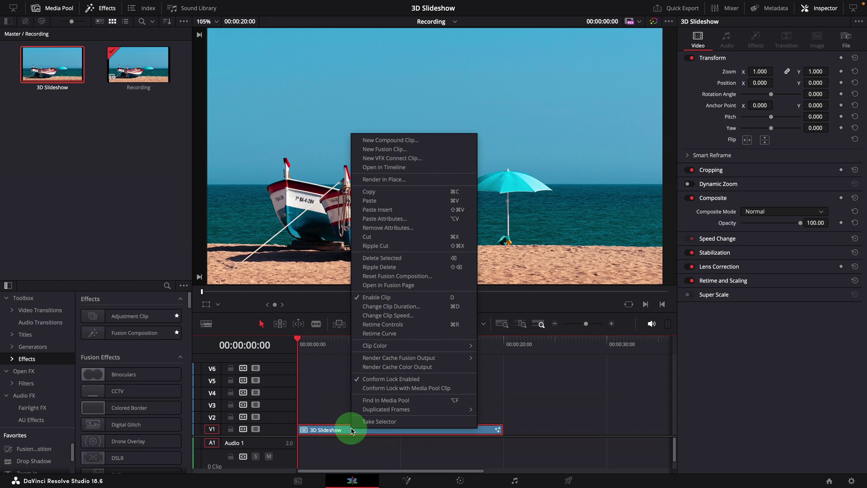
{"action": "left_click", "coordinate": [389, 286]}
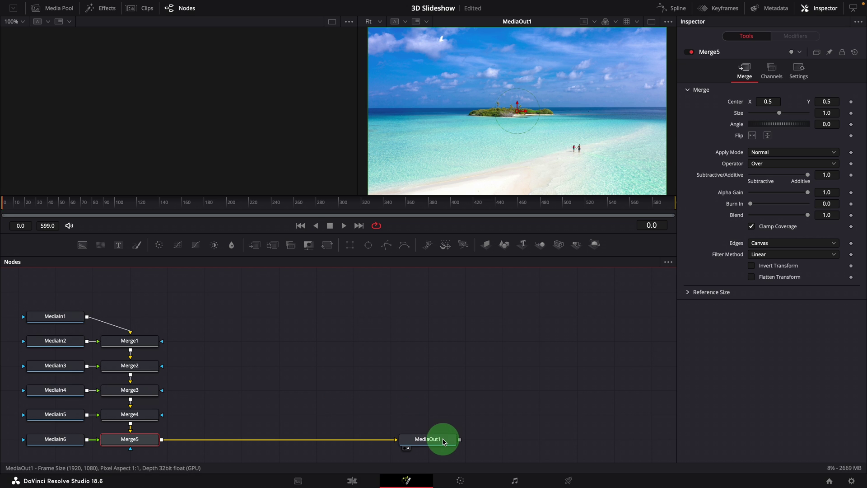
Delete the five Merge nodes and disconnect MediaIn1 from MediaOut1
{"action": "left_click_drag", "start_coordinate": [121, 309], "coordinate": [177, 427]}
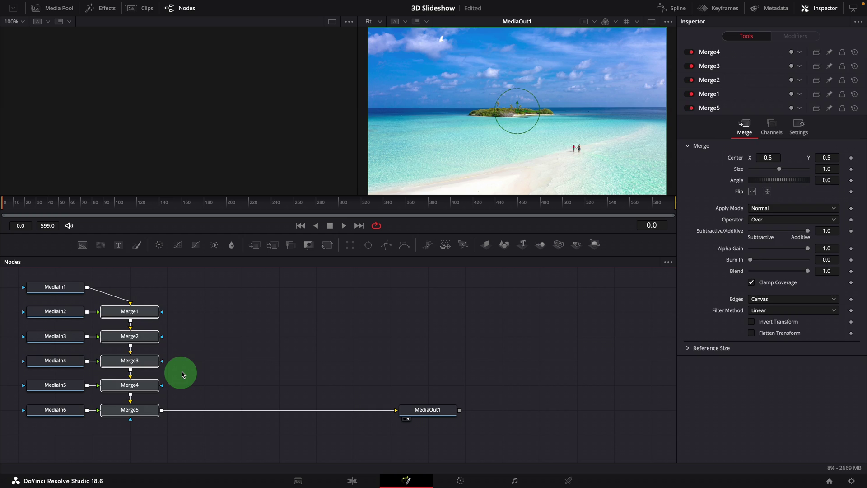
{"action": "key", "text": "Delete"}
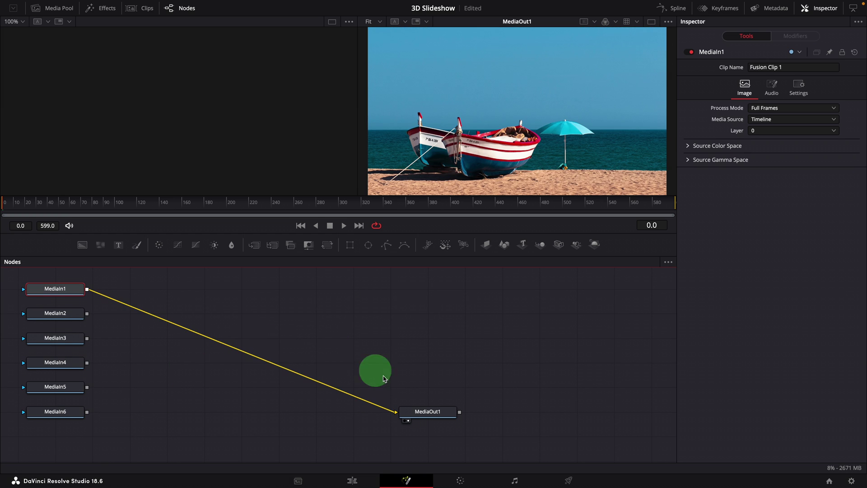
{"action": "left_click", "coordinate": [396, 412]}
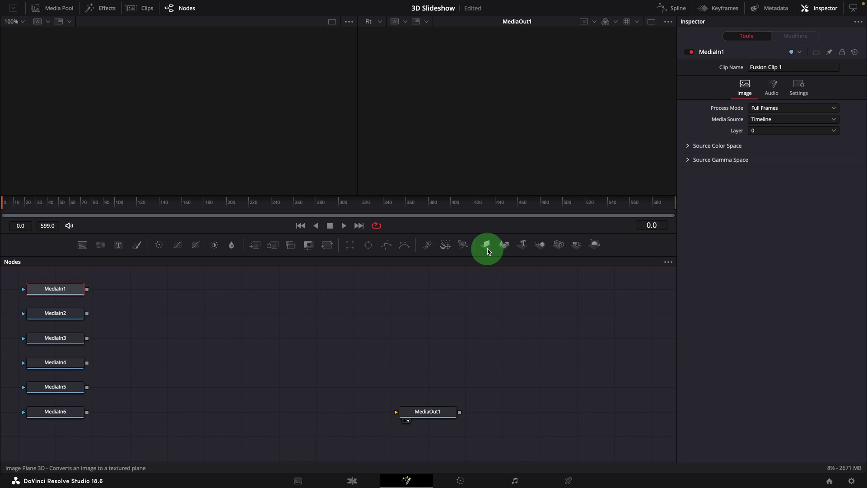
Add six unconnected Image Plane 3D nodes in a column, one beside each MediaIn node
{"action": "left_click_drag", "start_coordinate": [488, 250], "coordinate": [167, 362]}
{"action": "left_click_drag", "start_coordinate": [487, 244], "coordinate": [155, 389]}
{"action": "left_click_drag", "start_coordinate": [486, 244], "coordinate": [153, 416]}
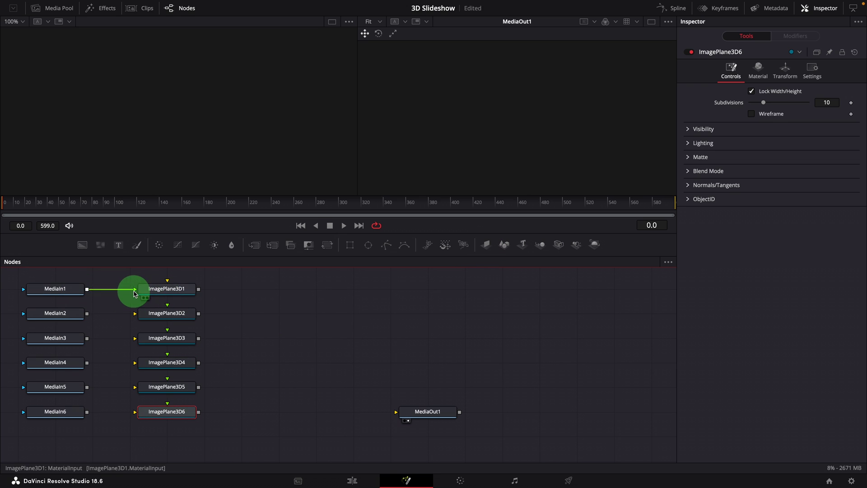
Connect each of the six MediaIn nodes to the material input of the image plane in its row
{"action": "left_click_drag", "start_coordinate": [134, 294], "coordinate": [134, 290]}
{"action": "left_click_drag", "start_coordinate": [87, 313], "coordinate": [136, 314]}
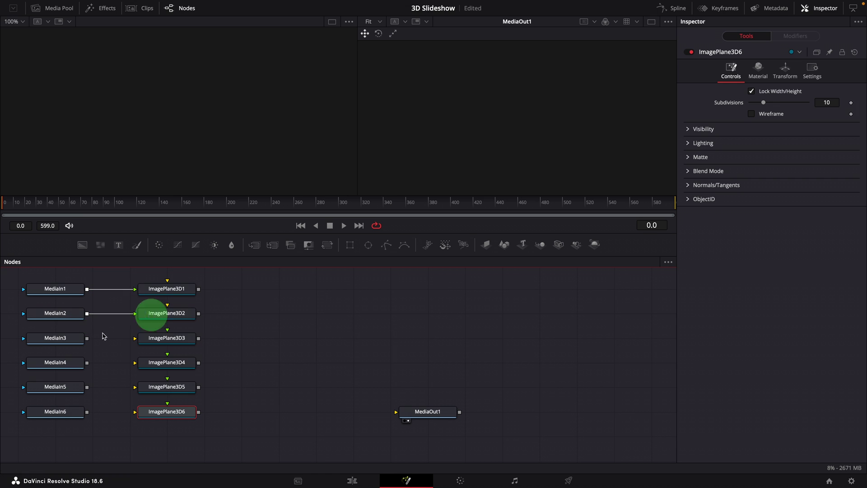
{"action": "left_click_drag", "start_coordinate": [87, 338], "coordinate": [136, 338]}
{"action": "left_click_drag", "start_coordinate": [86, 362], "coordinate": [162, 365]}
{"action": "left_click_drag", "start_coordinate": [87, 386], "coordinate": [155, 411]}
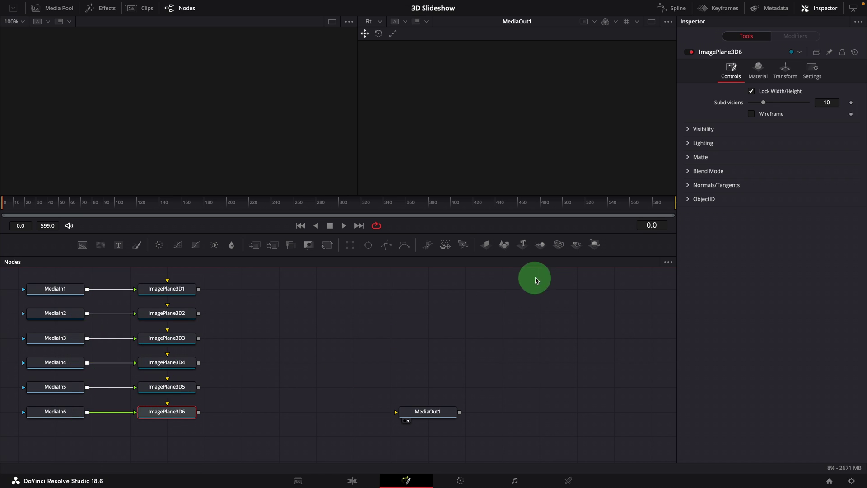
Add a Merge 3D node beside the image planes and feed its output into a new Renderer 3D node
{"action": "left_click_drag", "start_coordinate": [540, 254], "coordinate": [421, 280]}
{"action": "left_click_drag", "start_coordinate": [274, 357], "coordinate": [274, 358]}
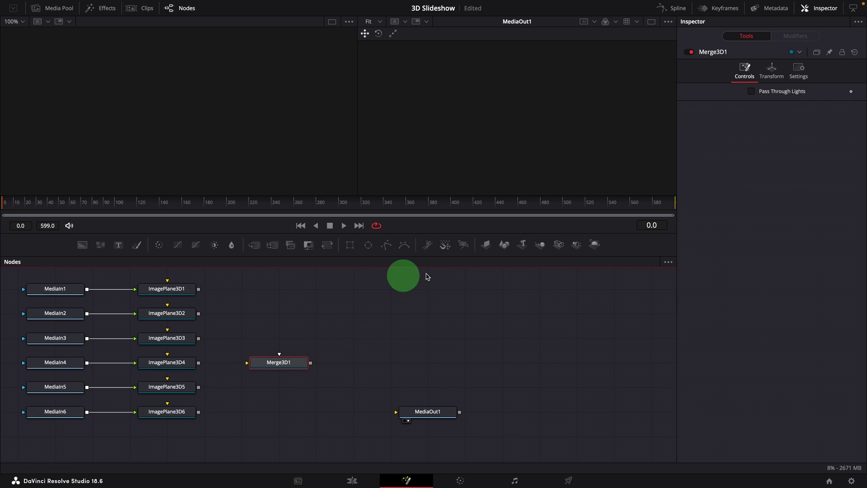
{"action": "left_click", "coordinate": [595, 247]}
{"action": "left_click", "coordinate": [346, 364]}
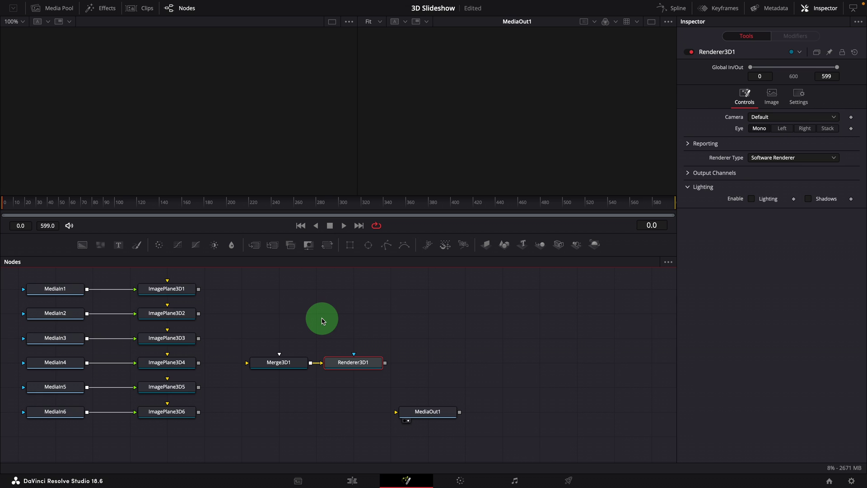
Connect the outputs of all six image planes to the Merge3D1 node
{"action": "left_click_drag", "start_coordinate": [198, 289], "coordinate": [271, 362]}
{"action": "left_click_drag", "start_coordinate": [198, 313], "coordinate": [271, 362]}
{"action": "left_click_drag", "start_coordinate": [198, 338], "coordinate": [253, 363]}
{"action": "left_click_drag", "start_coordinate": [199, 363], "coordinate": [271, 363]}
{"action": "left_click_drag", "start_coordinate": [198, 387], "coordinate": [274, 363]}
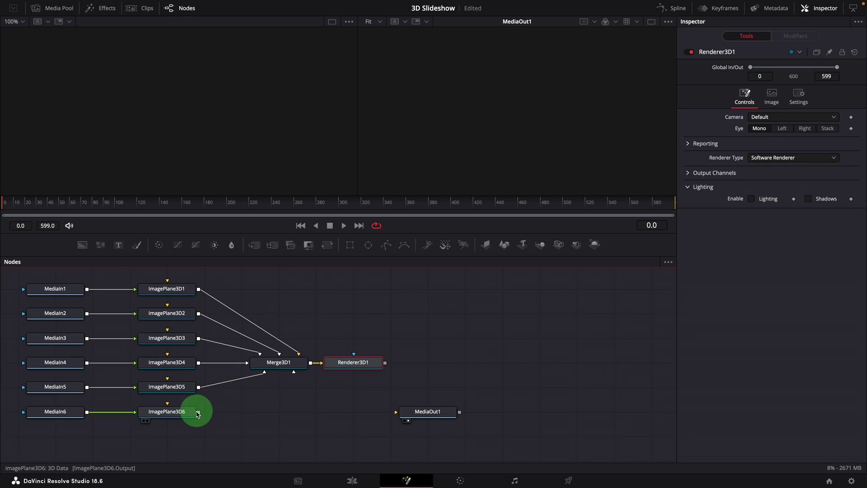
{"action": "left_click_drag", "start_coordinate": [198, 411], "coordinate": [277, 364]}
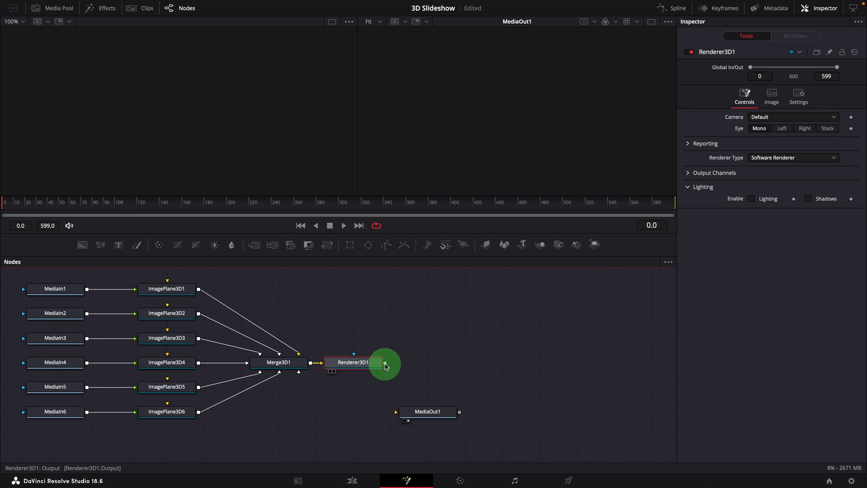
Connect Renderer3D1 to MediaOut1, with MediaOut1 aligned in the renderer's row, and display Merge3D1 in the empty viewer
{"action": "left_click_drag", "start_coordinate": [386, 365], "coordinate": [462, 368]}
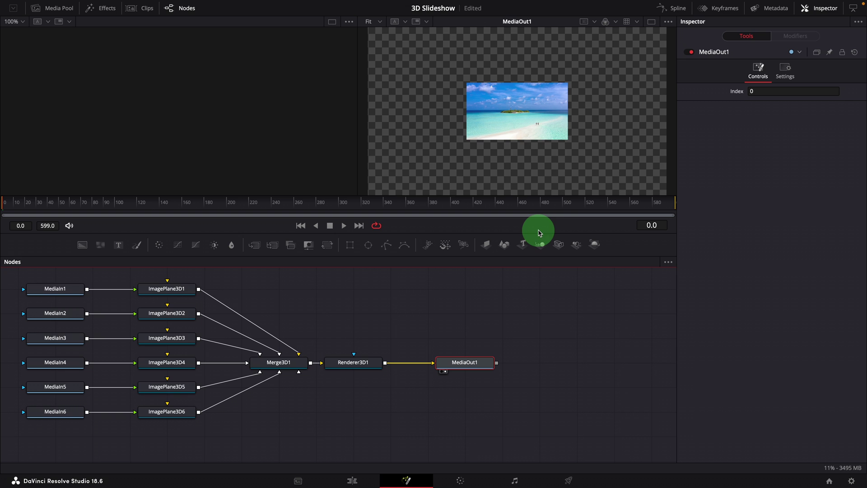
{"action": "left_click_drag", "start_coordinate": [288, 366], "coordinate": [378, 276]}
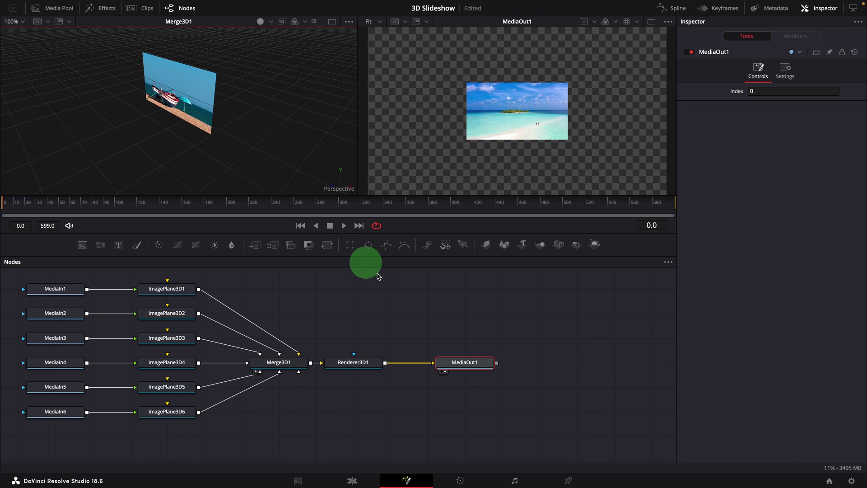
Add a Camera 3D node connected to Merge3D1 and place it above the renderer node
{"action": "left_click", "coordinate": [291, 365]}
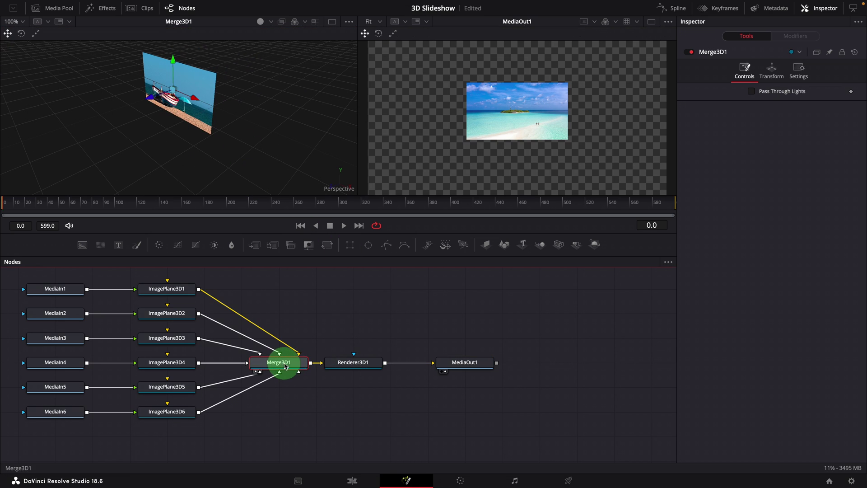
{"action": "left_click", "coordinate": [560, 250]}
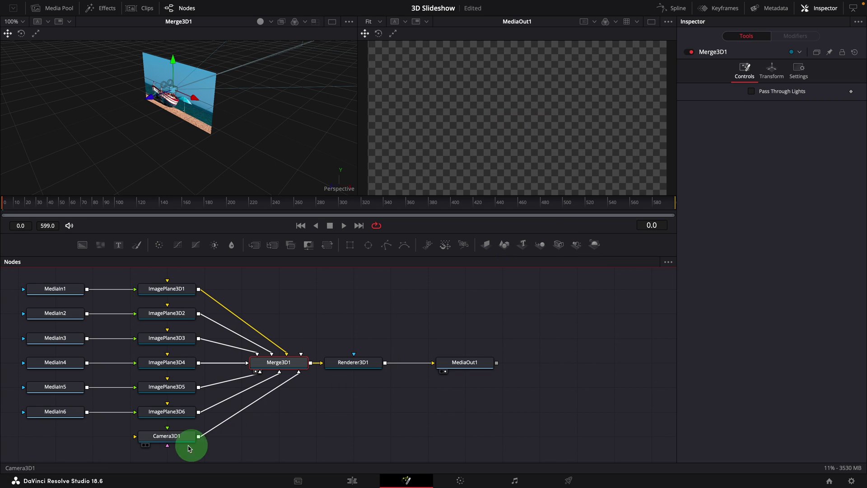
{"action": "left_click_drag", "start_coordinate": [175, 442], "coordinate": [347, 317]}
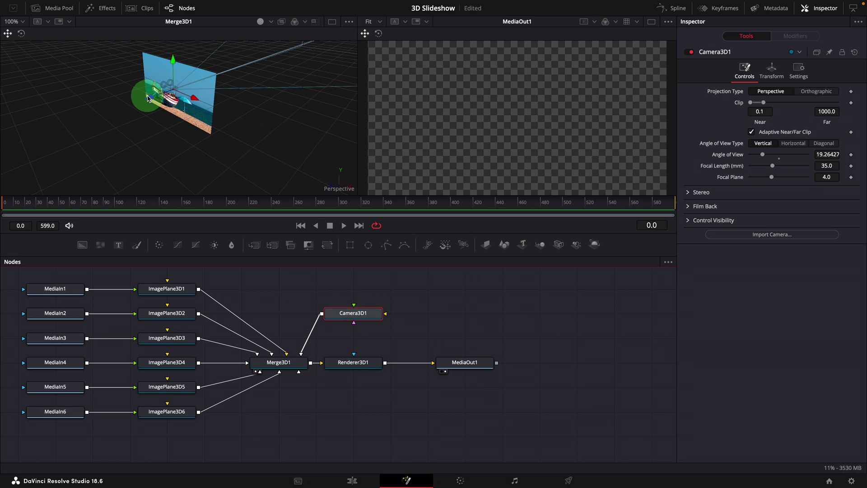
Move the camera back from the image planes to about 2.43 on the Z axis
{"action": "left_click_drag", "start_coordinate": [154, 103], "coordinate": [113, 136]}
{"action": "scroll", "coordinate": [253, 151], "scroll_direction": "down", "scroll_amount": 3}
{"action": "left_click_drag", "start_coordinate": [261, 153], "coordinate": [355, 164]}
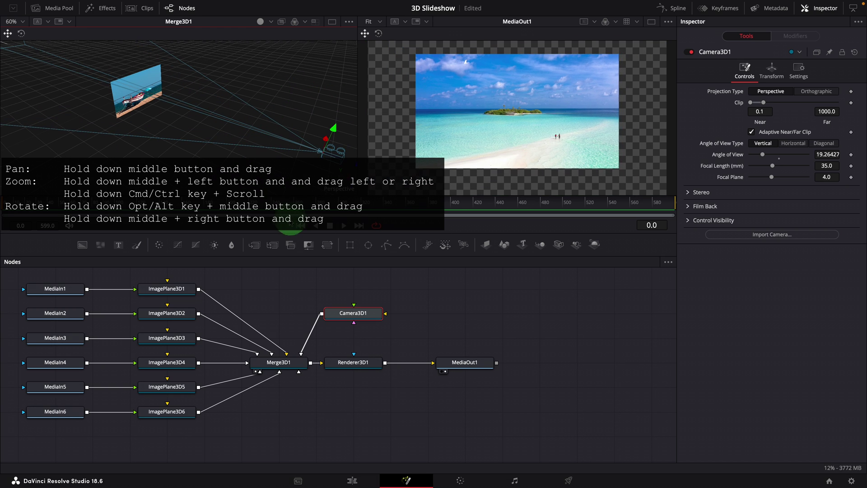
Enable Use Target for the camera and shift it to about X -0.12, Y 0.10, Z 2.41
{"action": "left_click", "coordinate": [773, 72]}
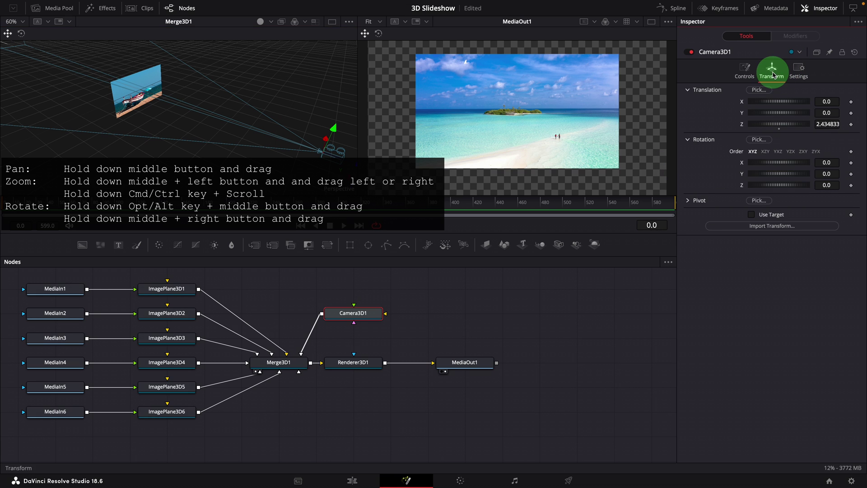
{"action": "left_click", "coordinate": [751, 215]}
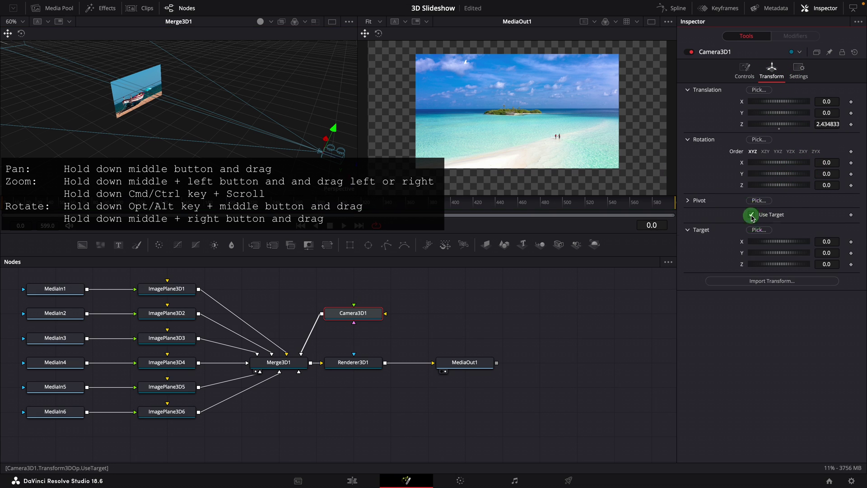
{"action": "left_click_drag", "start_coordinate": [753, 235], "coordinate": [142, 93]}
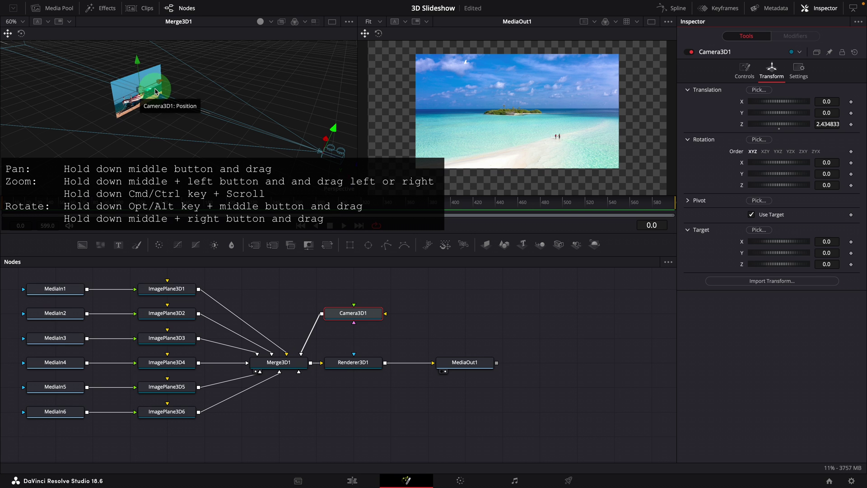
{"action": "mouse_move", "coordinate": [333, 128]}
{"action": "left_mouse_down"}
{"action": "mouse_move", "coordinate": [339, 99]}
{"action": "mouse_move", "coordinate": [335, 122]}
{"action": "left_mouse_up"}
{"action": "left_click_drag", "start_coordinate": [330, 97], "coordinate": [242, 128]}
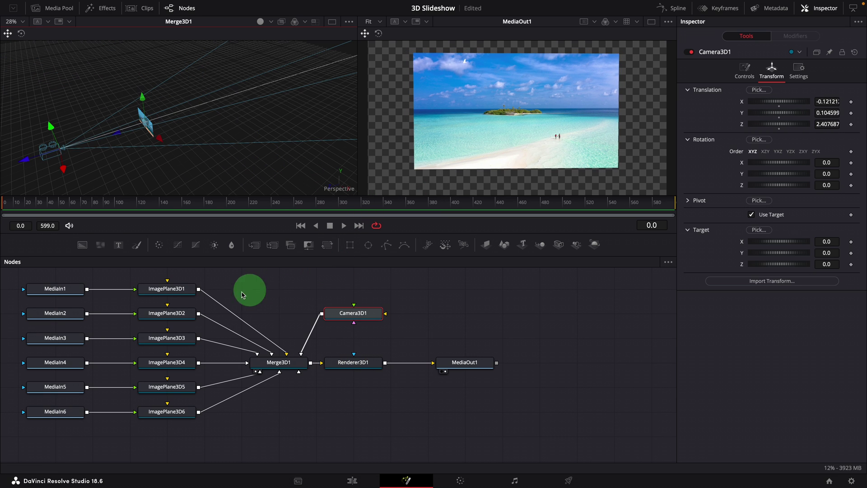
Spread the first four image planes apart at different depths and positions in the 3D scene
{"action": "left_click", "coordinate": [179, 289]}
{"action": "left_click", "coordinate": [184, 316]}
{"action": "left_click_drag", "start_coordinate": [118, 132], "coordinate": [171, 116]}
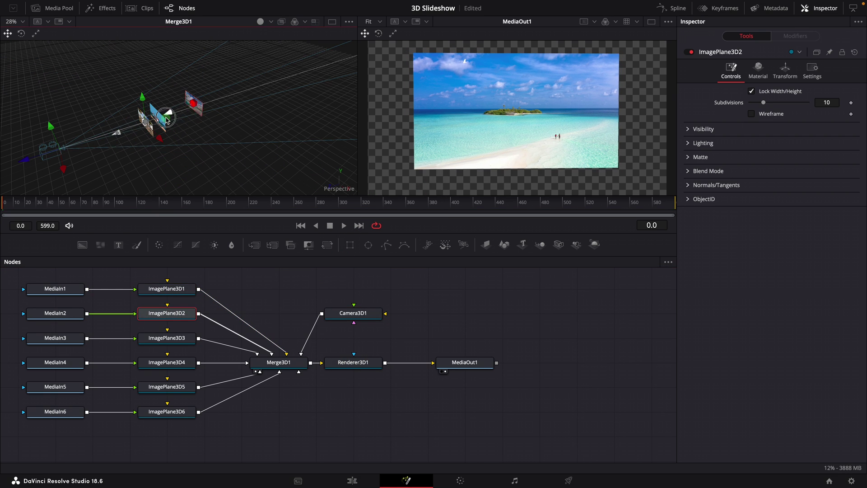
{"action": "left_click", "coordinate": [161, 338]}
{"action": "left_click_drag", "start_coordinate": [116, 133], "coordinate": [303, 103]}
{"action": "left_click", "coordinate": [172, 362]}
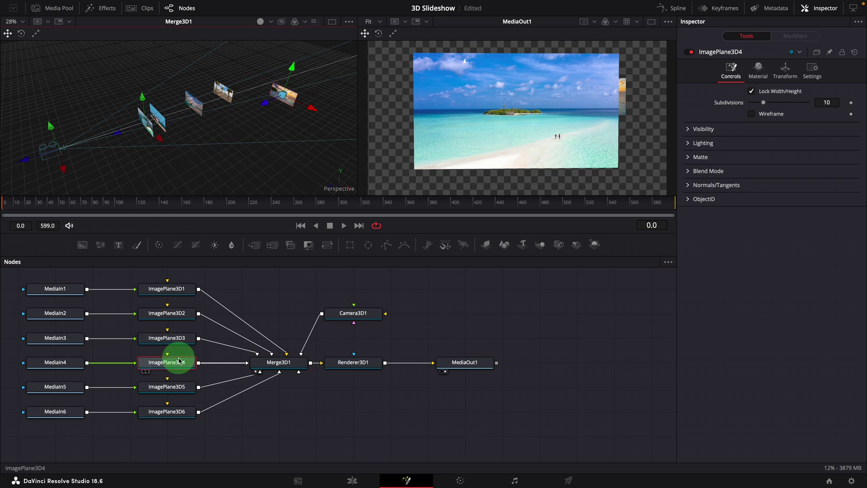
Move ImagePlane3D5 and ImagePlane3D6 away from the centre to opposite sides of the boat photo
{"action": "left_click", "coordinate": [177, 387]}
{"action": "left_click_drag", "start_coordinate": [159, 138], "coordinate": [193, 158]}
{"action": "left_click_drag", "start_coordinate": [141, 164], "coordinate": [180, 155]}
{"action": "left_click", "coordinate": [177, 411]}
{"action": "left_click_drag", "start_coordinate": [135, 127], "coordinate": [137, 102]}
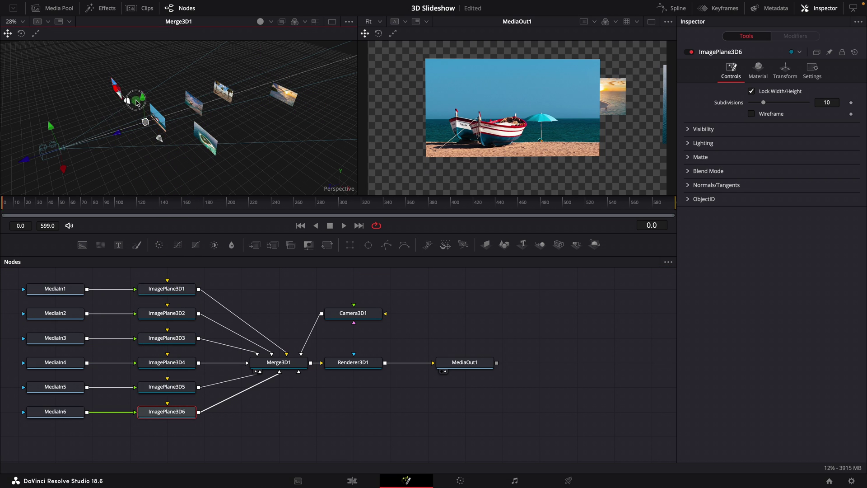
Reposition the image planes in 3D space so all the other photos sit around the front boat photo in the camera view
{"action": "left_click_drag", "start_coordinate": [195, 93], "coordinate": [319, 86]}
{"action": "left_click", "coordinate": [225, 102]}
{"action": "left_click_drag", "start_coordinate": [224, 81], "coordinate": [248, 122]}
{"action": "right_click", "coordinate": [247, 126]}
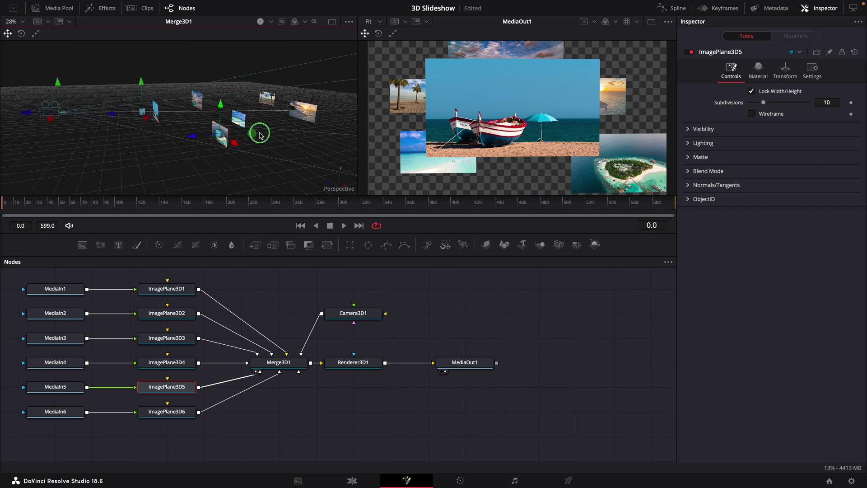
{"action": "left_click_drag", "start_coordinate": [260, 135], "coordinate": [217, 108]}
{"action": "left_click_drag", "start_coordinate": [190, 101], "coordinate": [256, 159]}
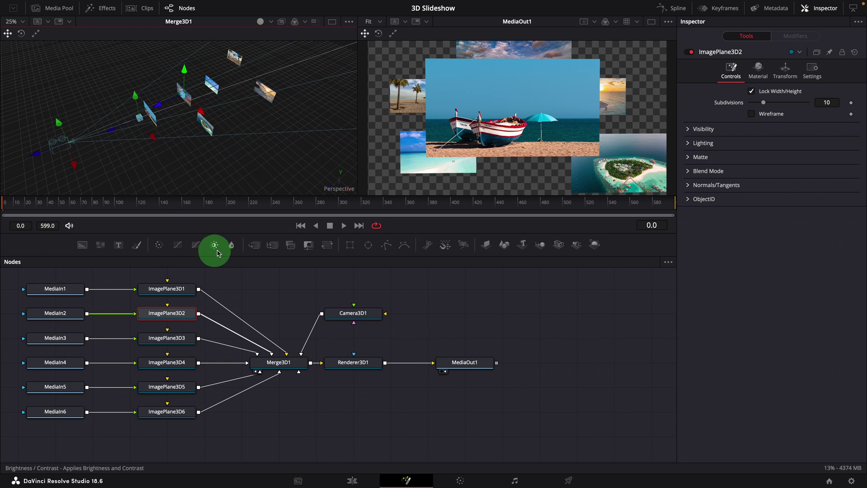
Keyframe the camera's Translation and Target at frame 0, with the camera pulled back to about X -0.74, Y 0.64, Z 14.76
{"action": "left_click", "coordinate": [362, 314]}
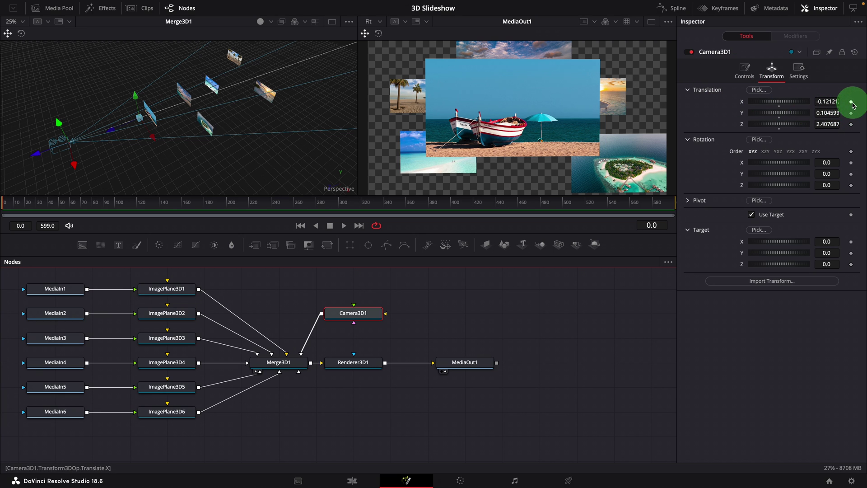
{"action": "left_click", "coordinate": [852, 102]}
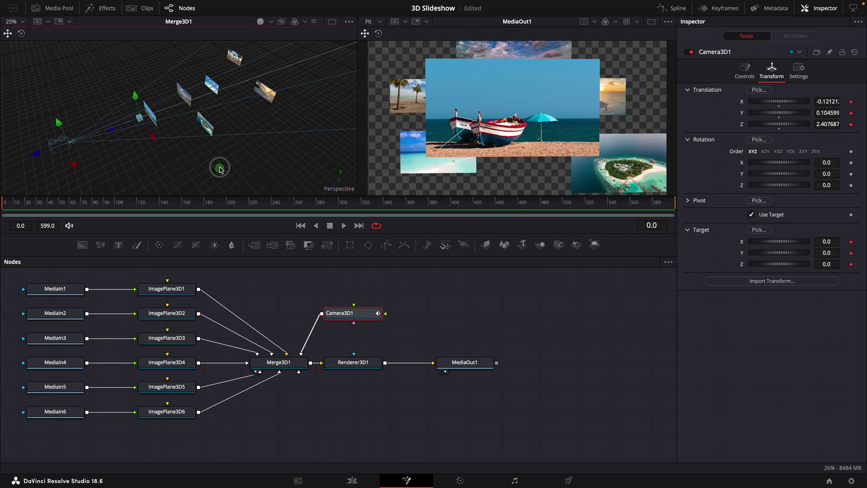
{"action": "scroll", "coordinate": [166, 155], "scroll_direction": "down", "scroll_amount": 4}
{"action": "left_click_drag", "start_coordinate": [166, 155], "coordinate": [1, 185]}
{"action": "left_click_drag", "start_coordinate": [163, 163], "coordinate": [210, 147]}
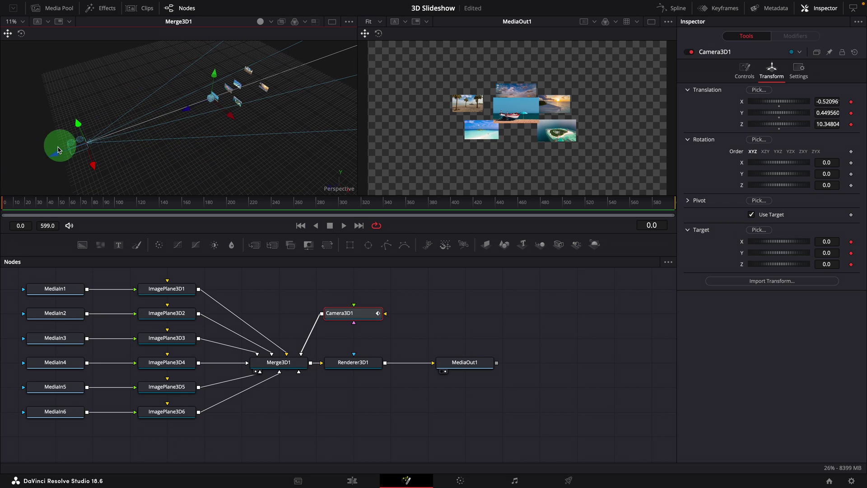
{"action": "left_click_drag", "start_coordinate": [53, 157], "coordinate": [299, 148]}
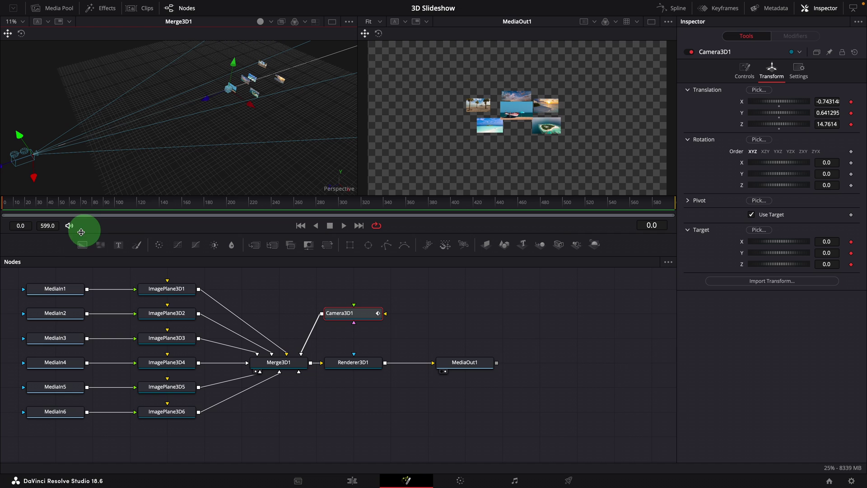
Save the project and keyframe the camera at frame 30, close to the boat photo at about X -0.09, Y 0.08, Z 1.81
{"action": "key", "text": "ctrl+s"}
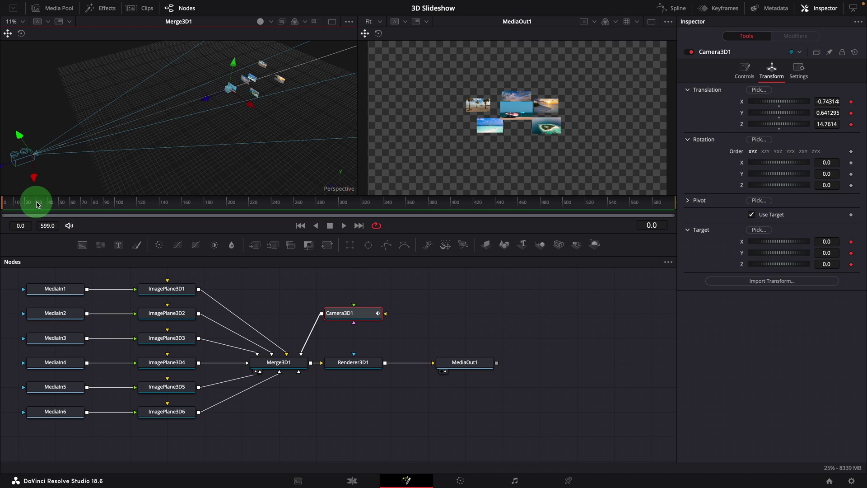
{"action": "left_click_drag", "start_coordinate": [18, 158], "coordinate": [185, 102]}
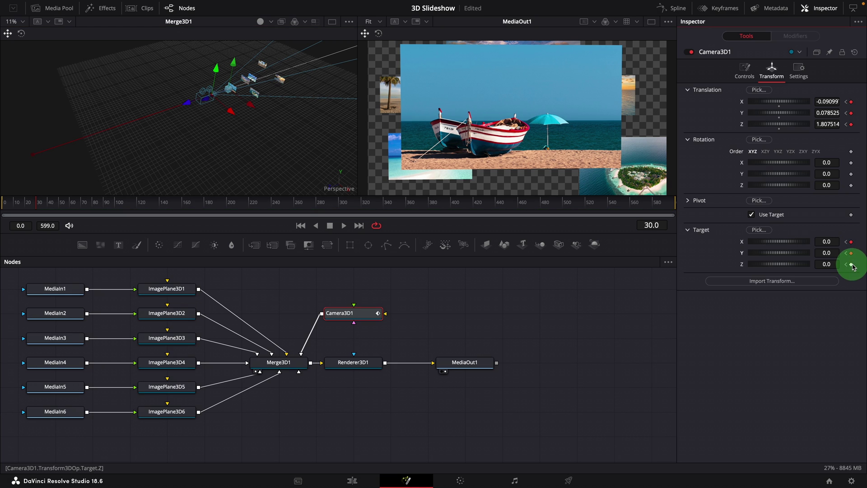
{"action": "left_click", "coordinate": [852, 265]}
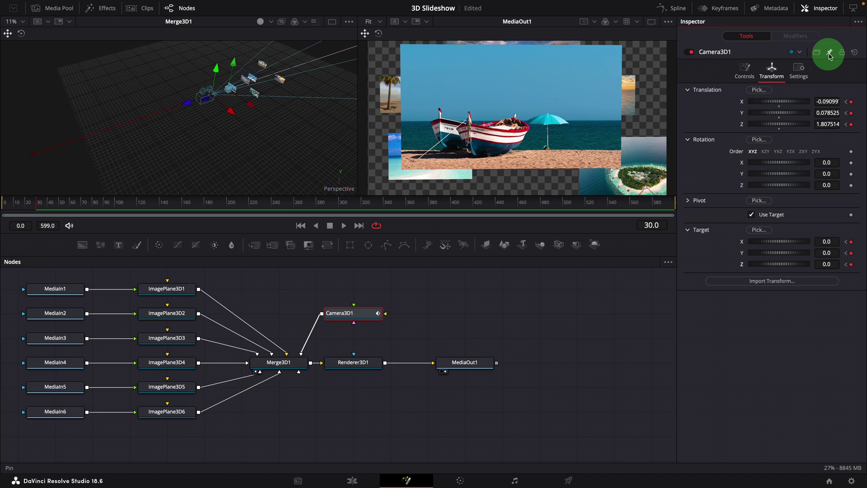
Pin the camera's controls and copy ImagePlane3D1's Z translation of about -0.43 into the camera's Target Z
{"action": "left_click", "coordinate": [830, 54]}
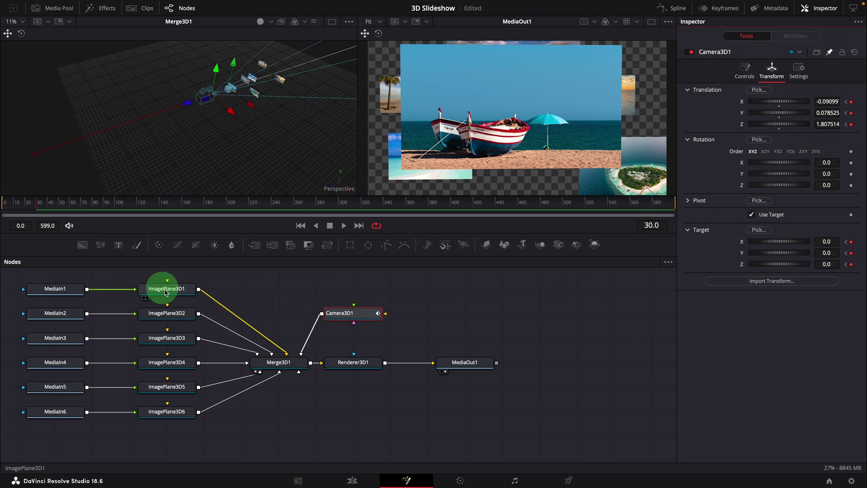
{"action": "left_click", "coordinate": [172, 293]}
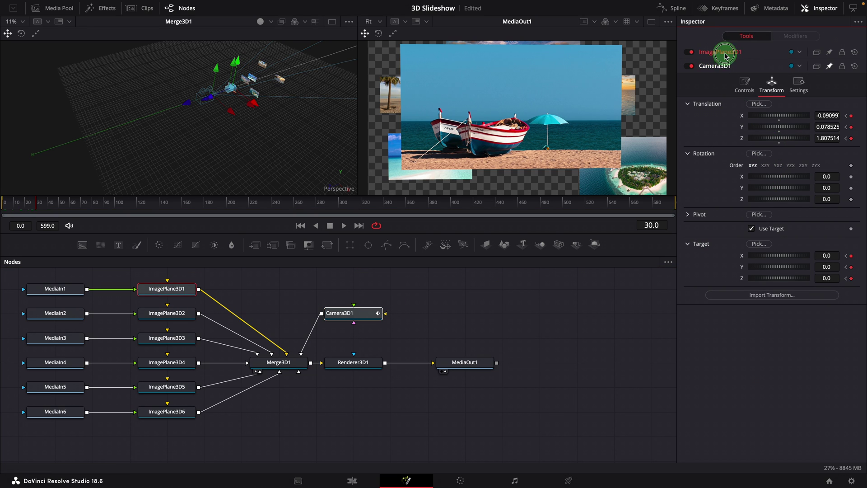
{"action": "left_click", "coordinate": [724, 52]}
{"action": "left_click", "coordinate": [786, 70]}
{"action": "scroll", "coordinate": [843, 104], "scroll_direction": "down", "scroll_amount": 1}
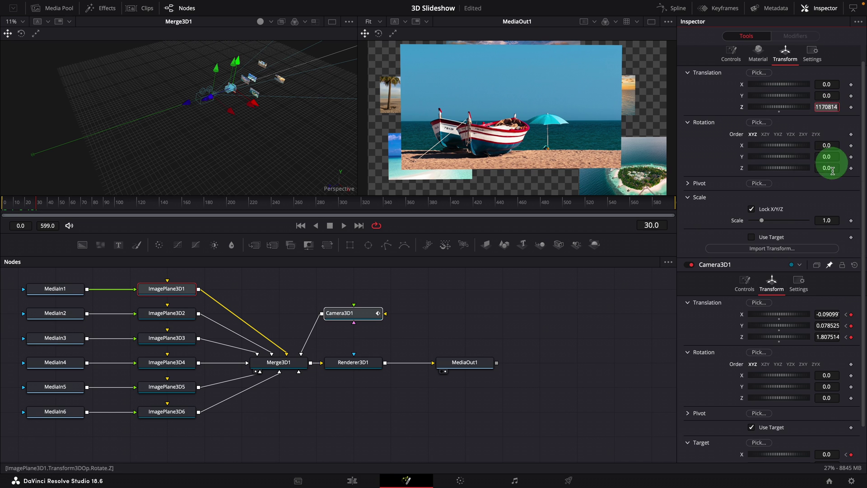
{"action": "scroll", "coordinate": [827, 235], "scroll_direction": "down", "scroll_amount": 1}
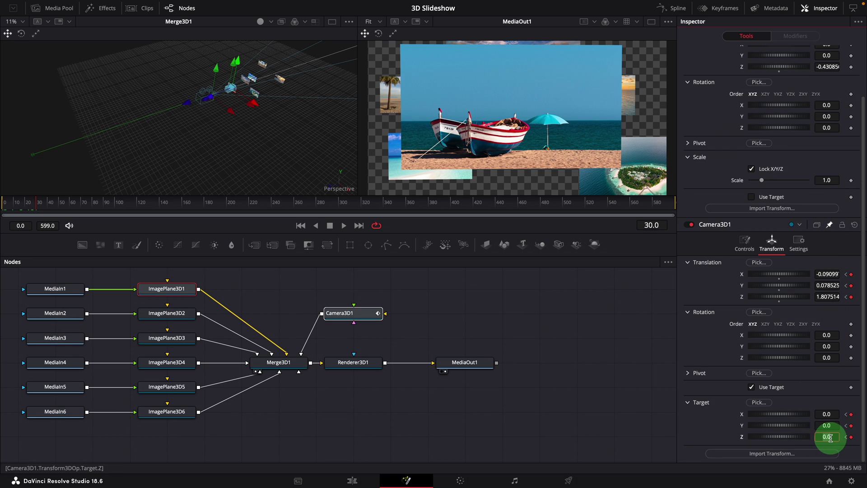
{"action": "right_click", "coordinate": [830, 437]}
{"action": "left_click", "coordinate": [828, 412]}
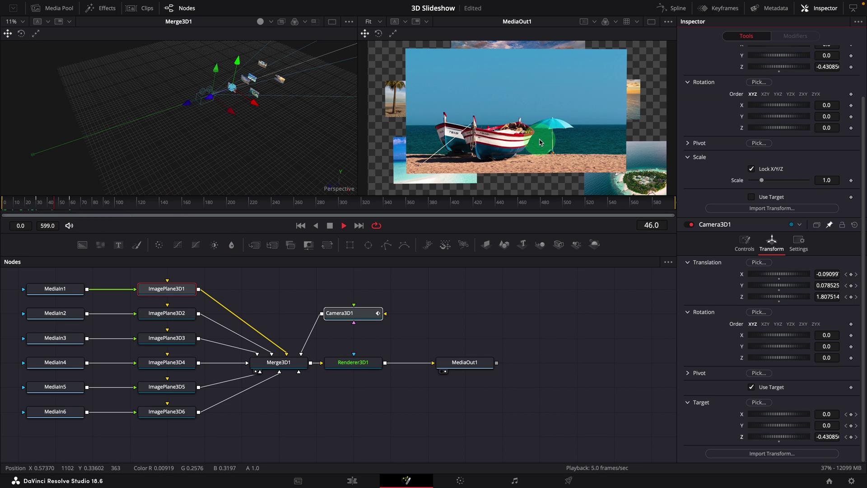
{"action": "key", "text": "space"}
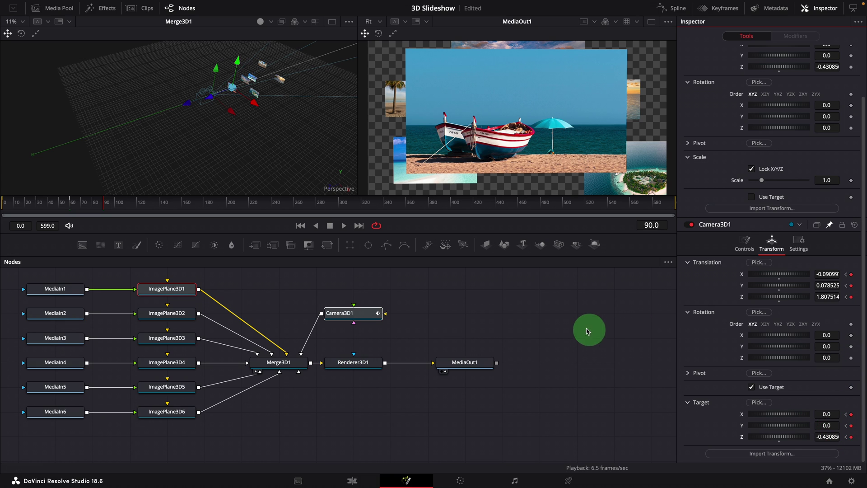
At frame 90, copy ImagePlane3D2's translation into the camera's Target, about X 0.07, Y 0.32, Z -1.90
{"action": "left_click", "coordinate": [173, 316]}
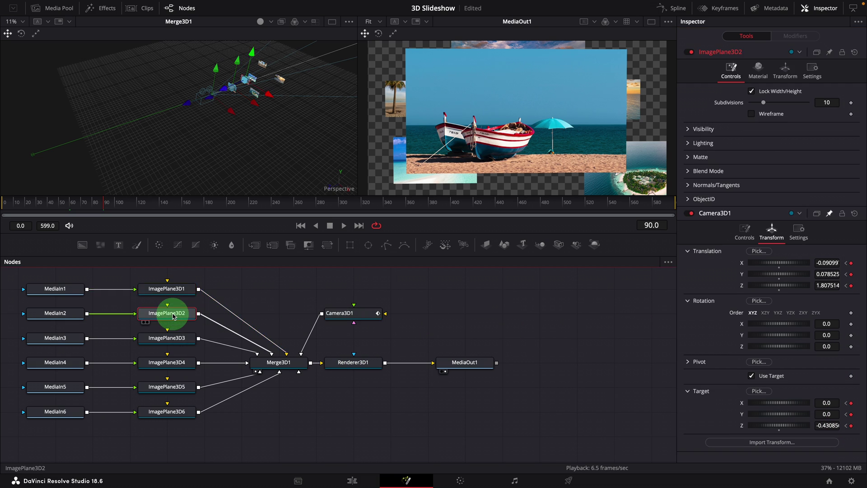
{"action": "left_click", "coordinate": [787, 76]}
{"action": "left_click", "coordinate": [830, 102]}
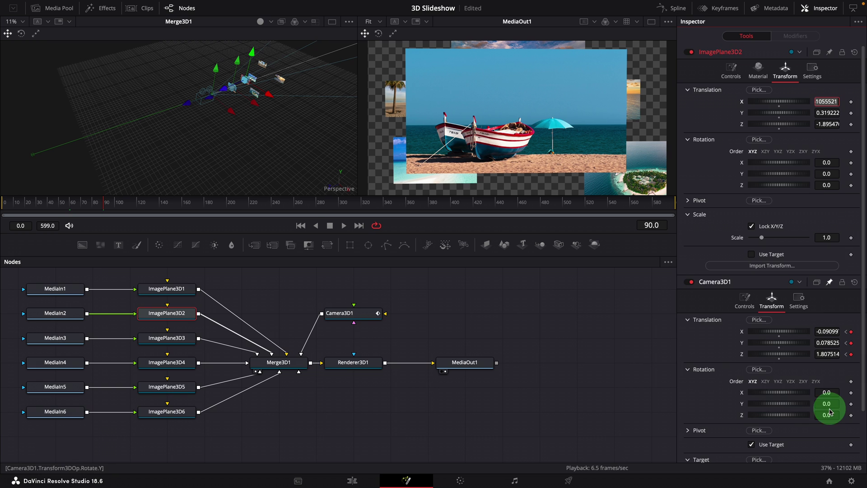
{"action": "scroll", "coordinate": [832, 410], "scroll_direction": "down", "scroll_amount": 3}
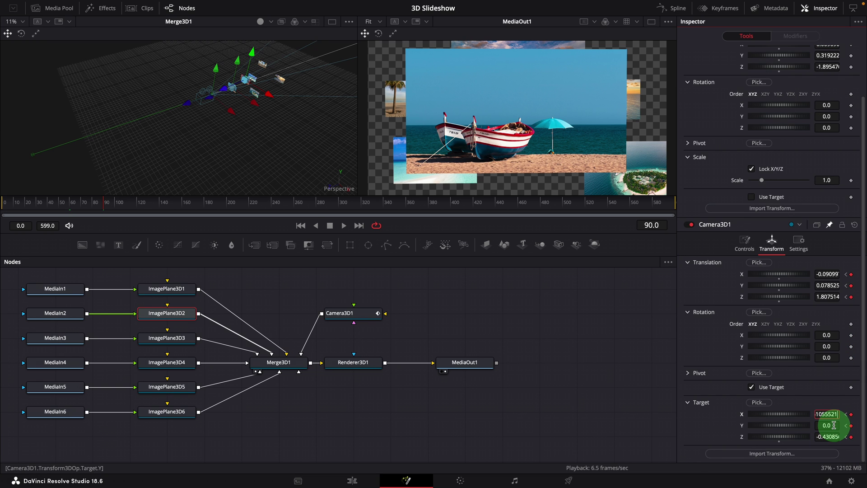
{"action": "scroll", "coordinate": [829, 316], "scroll_direction": "up", "scroll_amount": 3}
{"action": "right_click", "coordinate": [825, 127]}
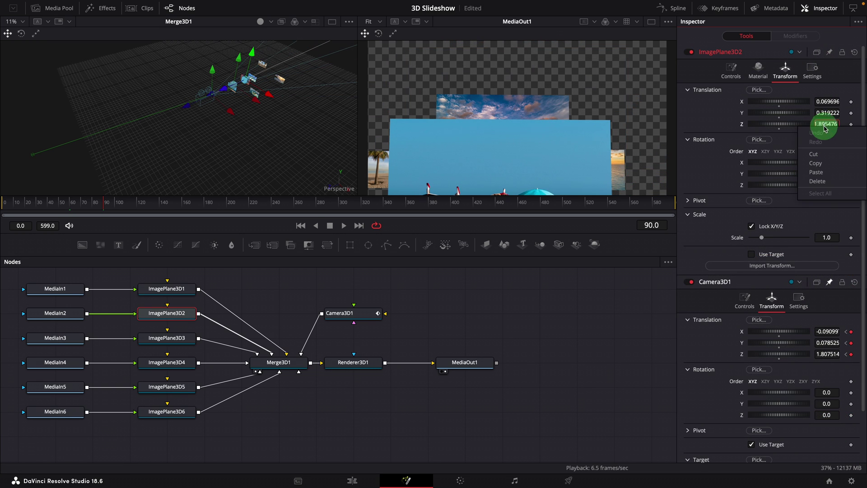
{"action": "left_click", "coordinate": [819, 165]}
{"action": "scroll", "coordinate": [829, 328], "scroll_direction": "down", "scroll_amount": 3}
{"action": "right_click", "coordinate": [833, 436]}
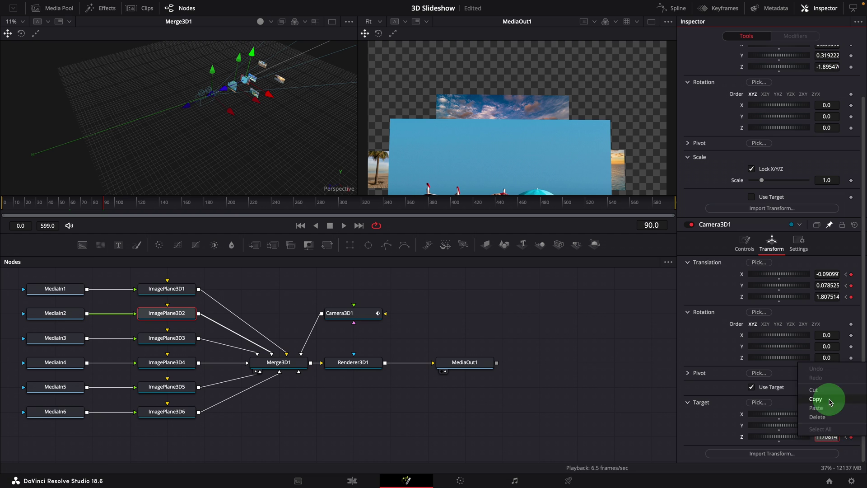
{"action": "left_click", "coordinate": [823, 411]}
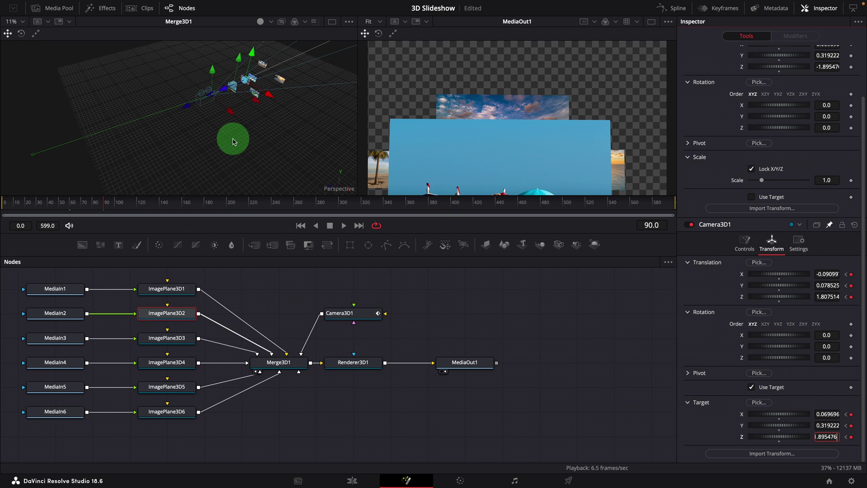
Move the camera at frame 90 to frame the sunset-sky photo on ImagePlane3D2, at about X -0.38, Y 1.09, Z 0.74
{"action": "left_click", "coordinate": [341, 313]}
{"action": "left_click_drag", "start_coordinate": [225, 131], "coordinate": [303, 136]}
{"action": "scroll", "coordinate": [297, 148], "scroll_direction": "up", "scroll_amount": 5}
{"action": "left_click_drag", "start_coordinate": [271, 191], "coordinate": [219, 96]}
{"action": "left_click_drag", "start_coordinate": [226, 97], "coordinate": [250, 104]}
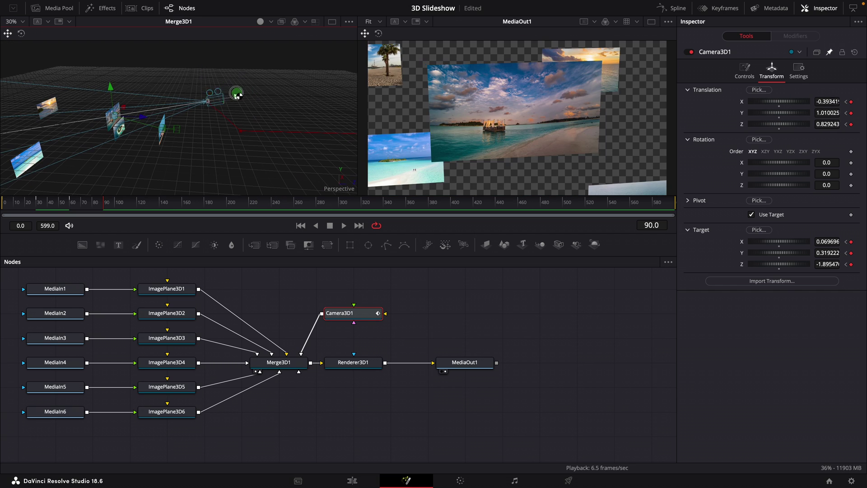
{"action": "left_click_drag", "start_coordinate": [236, 93], "coordinate": [232, 176]}
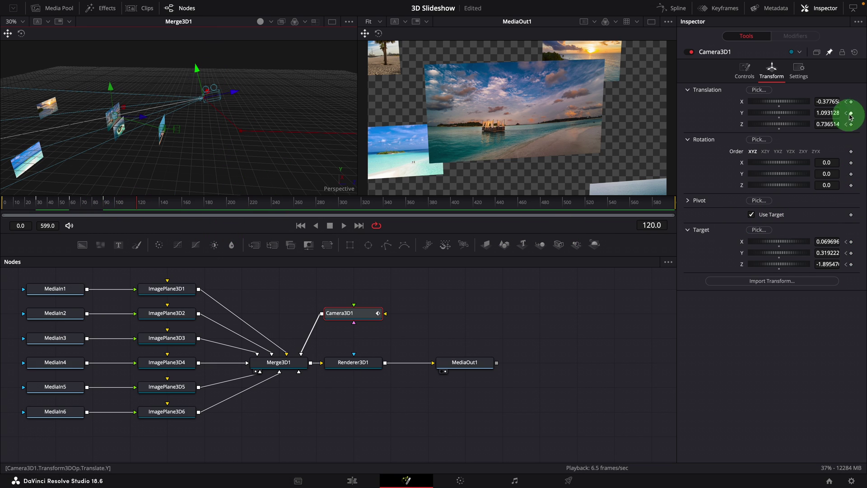
Keyframe the camera's unchanged Translation and Target at frame 120 to hold the shot
{"action": "left_click", "coordinate": [852, 113]}
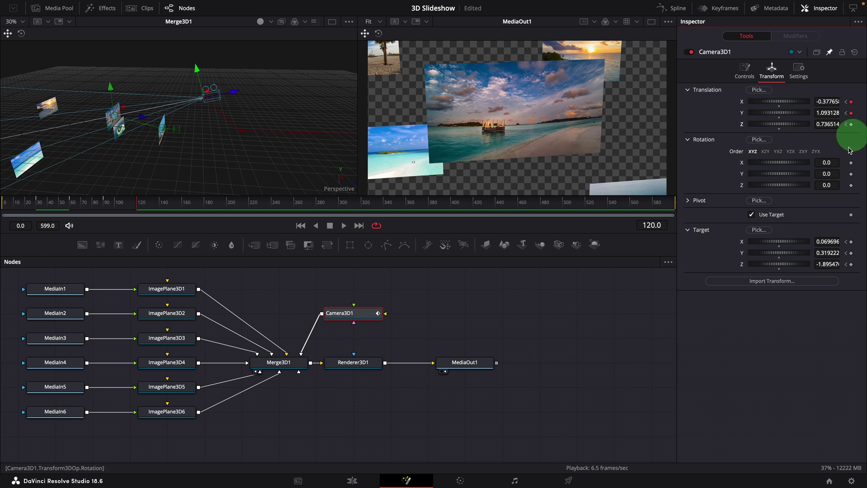
{"action": "left_click", "coordinate": [852, 124]}
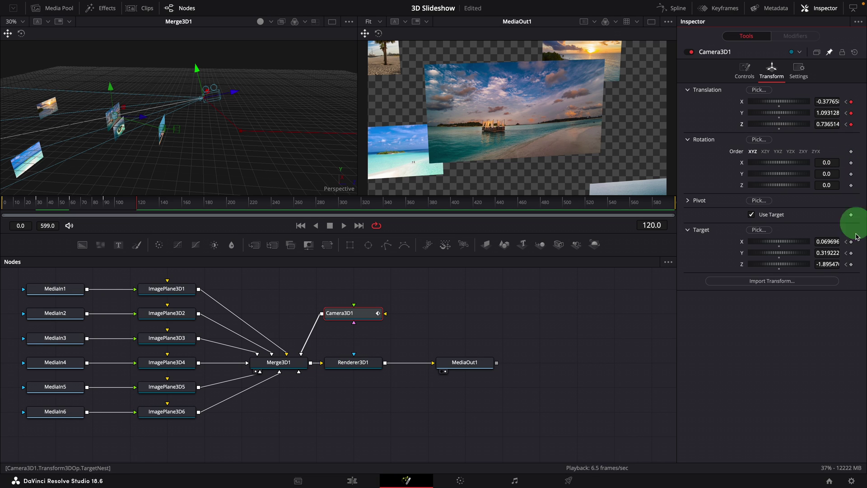
{"action": "left_click", "coordinate": [851, 264]}
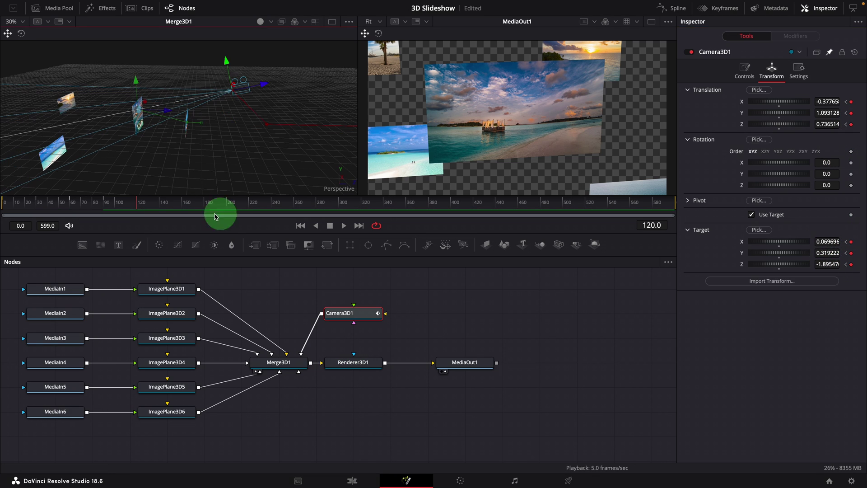
Select ImagePlane3D3 at frame 150 and add keyframes to the pinned camera's Translation
{"action": "left_click", "coordinate": [172, 205]}
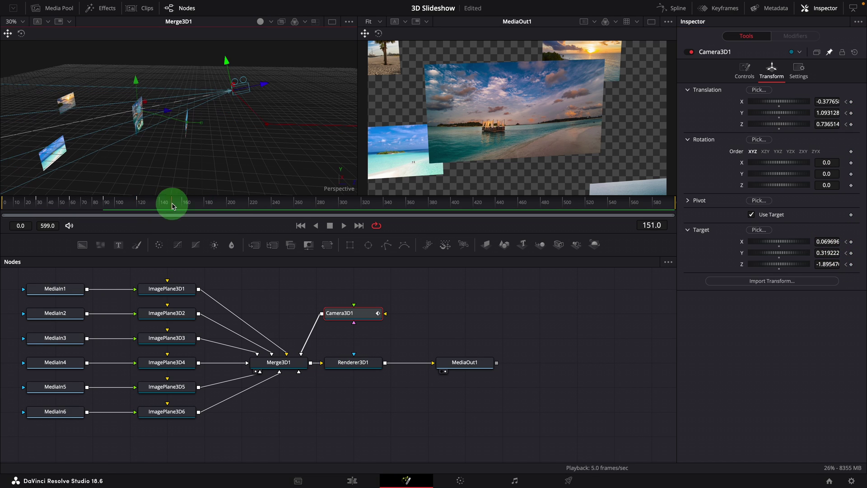
{"action": "left_click", "coordinate": [182, 339]}
{"action": "left_click", "coordinate": [851, 263]}
{"action": "left_click", "coordinate": [851, 274]}
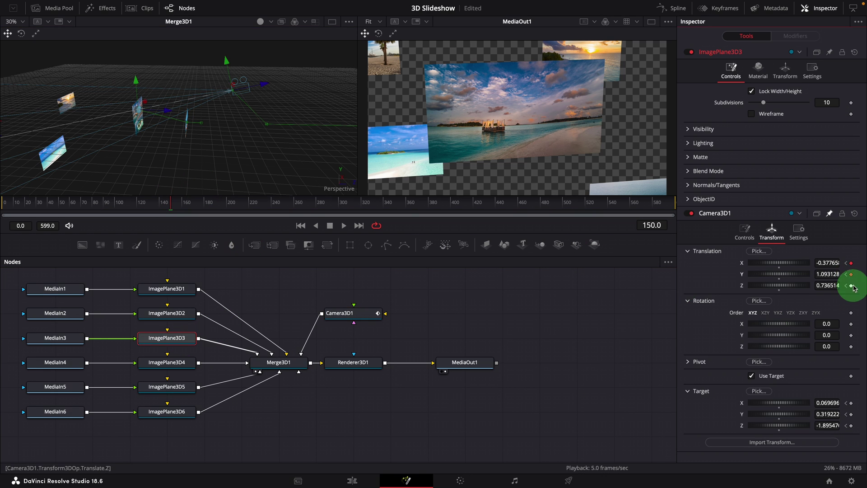
Copy ImagePlane3D3's X translation of about -1.33 into the camera's Target X
{"action": "left_click", "coordinate": [785, 71]}
{"action": "double_click", "coordinate": [827, 101]}
{"action": "key", "text": "super+c"}
{"action": "scroll", "coordinate": [836, 271], "scroll_direction": "down", "scroll_amount": 3}
{"action": "double_click", "coordinate": [830, 413]}
{"action": "key", "text": "super+v"}
Copy ImagePlane3D3's Y and Z translation, 0.0 and about -5.96, into the camera's Target
{"action": "scroll", "coordinate": [830, 272], "scroll_direction": "up", "scroll_amount": 3}
{"action": "double_click", "coordinate": [828, 112]}
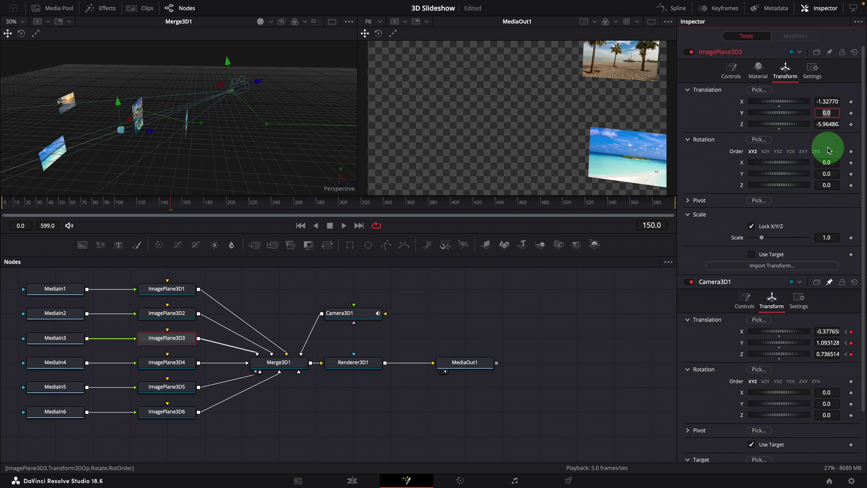
{"action": "double_click", "coordinate": [828, 124]}
{"action": "key", "text": "super+c"}
{"action": "scroll", "coordinate": [830, 272], "scroll_direction": "down", "scroll_amount": 3}
{"action": "double_click", "coordinate": [827, 437]}
{"action": "key", "text": "super+v"}
Move the camera in front of the palm beach photo at frame 150, to about X -0.97, Y 0.26, Z -3.60
{"action": "scroll", "coordinate": [186, 160], "scroll_direction": "down", "scroll_amount": 3}
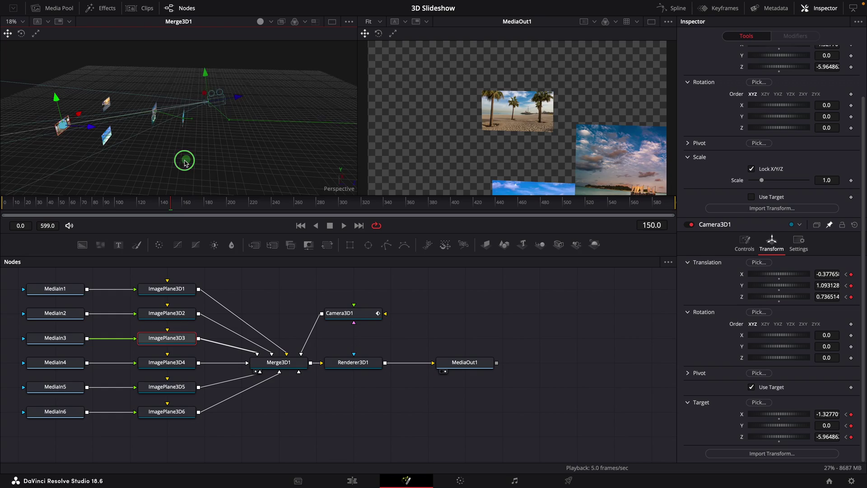
{"action": "left_click_drag", "start_coordinate": [239, 95], "coordinate": [140, 113]}
{"action": "left_click_drag", "start_coordinate": [271, 154], "coordinate": [185, 155]}
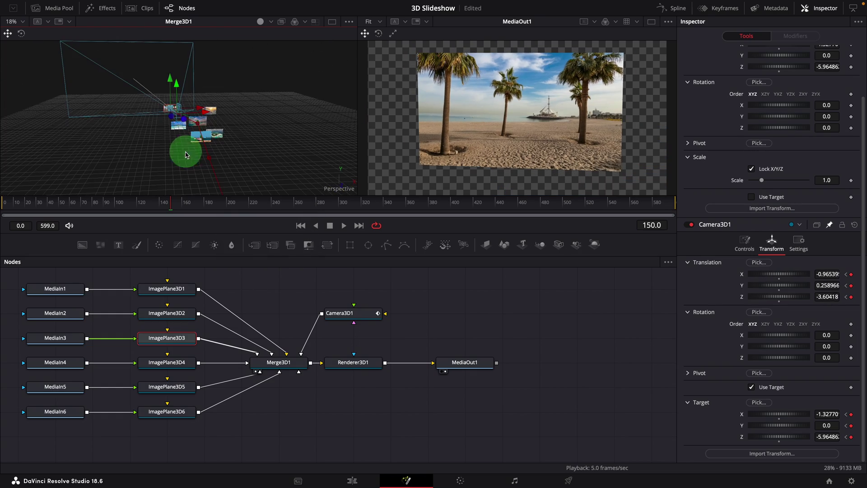
Aim the camera at the island photo at frame 270, Target about X 1.12, Y -0.59, Z -2.22, and keyframe Target X at frame 300
{"action": "left_click", "coordinate": [306, 203]}
{"action": "right_click", "coordinate": [294, 131]}
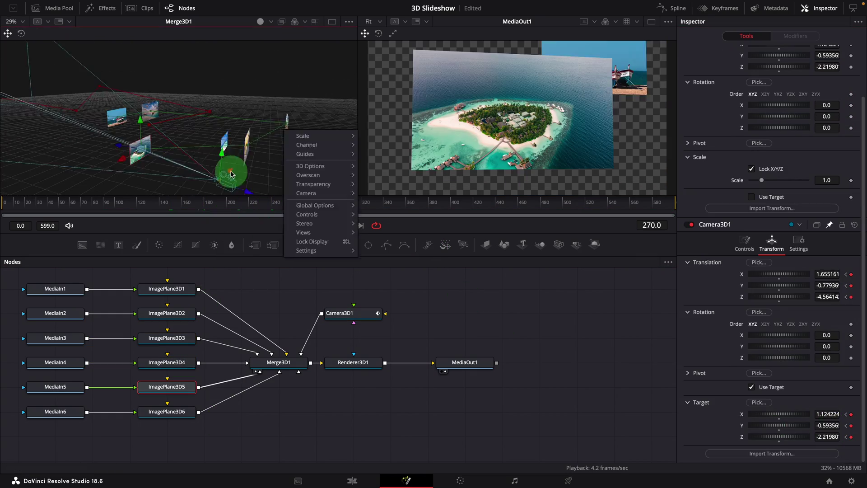
{"action": "left_click", "coordinate": [343, 205]}
{"action": "left_click", "coordinate": [852, 414]}
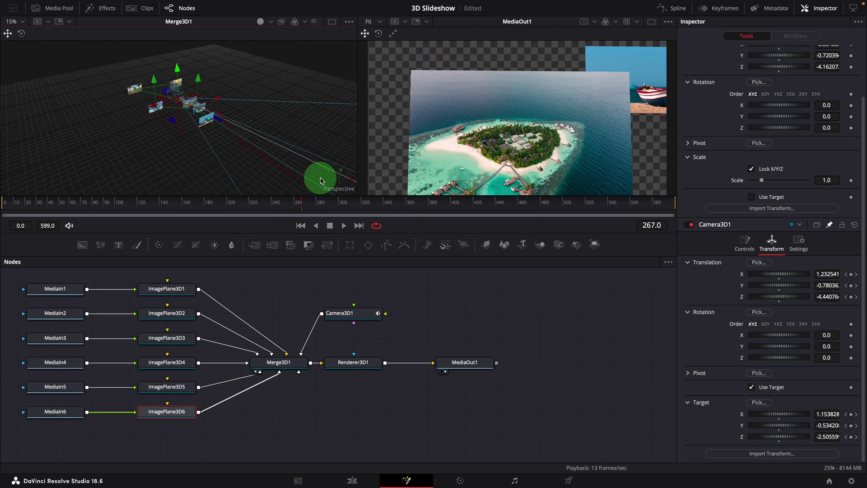
At frame 270, reposition the camera in front of the island photo, at about X 1.00, Y -0.49, Z 0.46
{"action": "left_click", "coordinate": [305, 204]}
{"action": "left_click_drag", "start_coordinate": [165, 160], "coordinate": [252, 160]}
{"action": "right_click", "coordinate": [252, 161]}
{"action": "left_click_drag", "start_coordinate": [131, 129], "coordinate": [244, 92]}
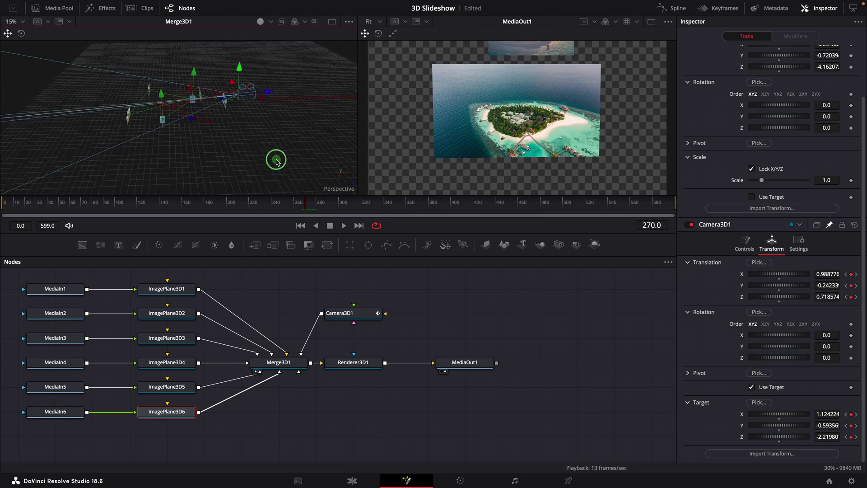
{"action": "left_click_drag", "start_coordinate": [275, 161], "coordinate": [266, 158]}
{"action": "mouse_move", "coordinate": [267, 96]}
{"action": "left_mouse_down"}
{"action": "mouse_move", "coordinate": [283, 97]}
{"action": "mouse_move", "coordinate": [268, 98]}
{"action": "left_mouse_up"}
{"action": "left_click_drag", "start_coordinate": [239, 70], "coordinate": [236, 84]}
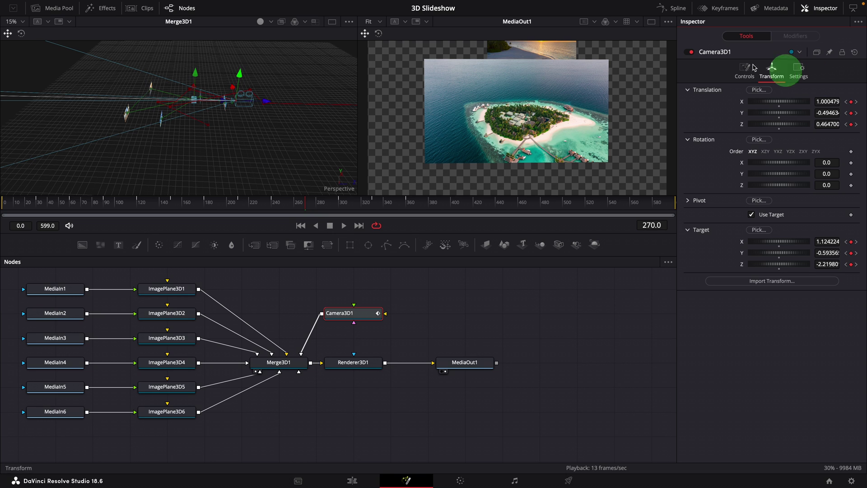
Open the Spline editor at full width, limit it to the selected tool, and display all Camera3D1 curves fitted to the view
{"action": "left_click", "coordinate": [676, 8]}
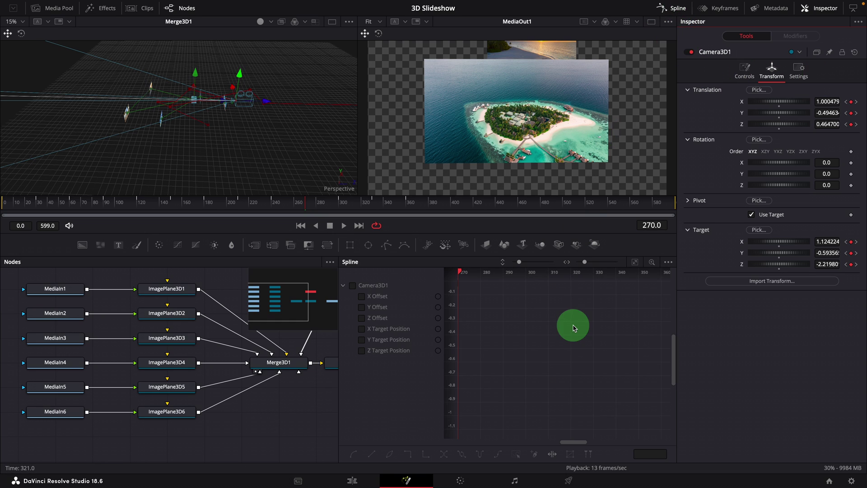
{"action": "left_click", "coordinate": [859, 26]}
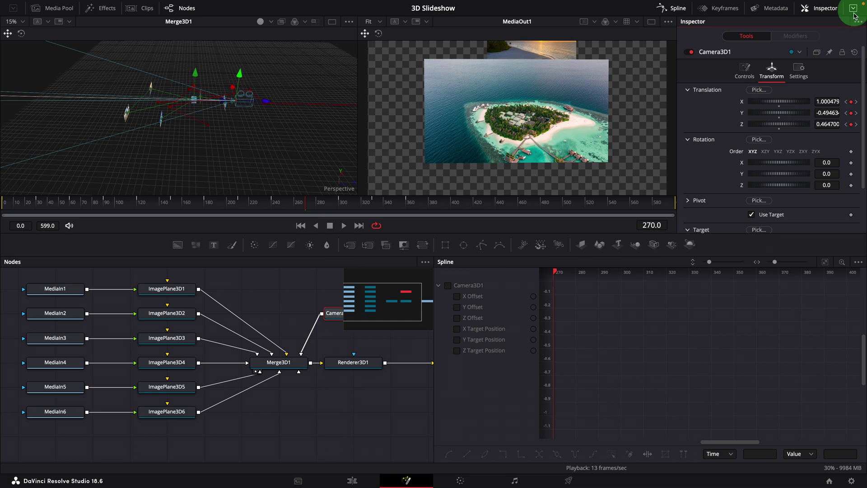
{"action": "left_click", "coordinate": [591, 409]}
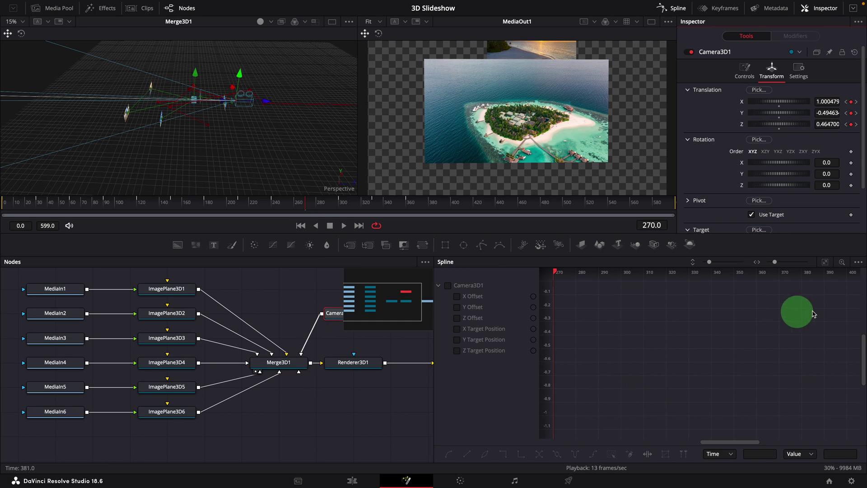
{"action": "left_click", "coordinate": [858, 262]}
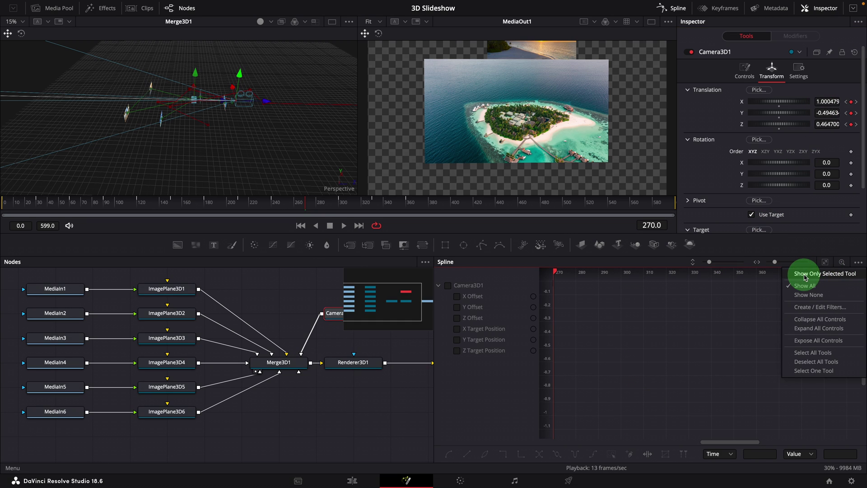
{"action": "left_click", "coordinate": [806, 275]}
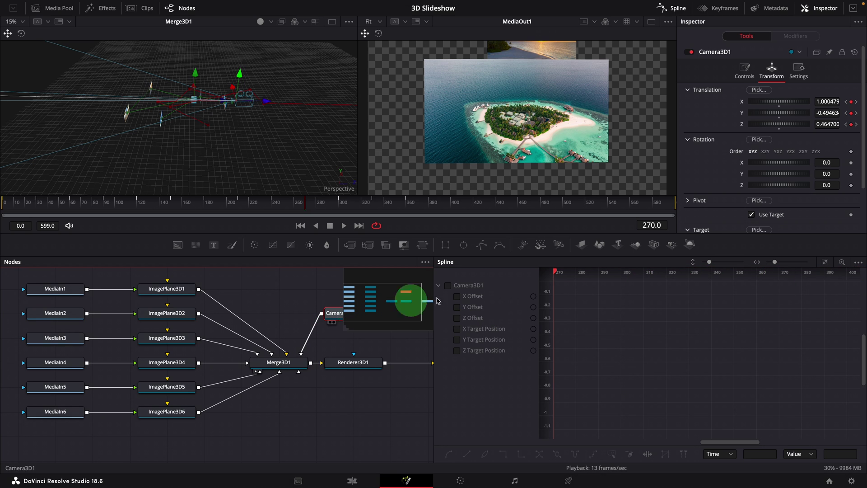
{"action": "left_click", "coordinate": [449, 286]}
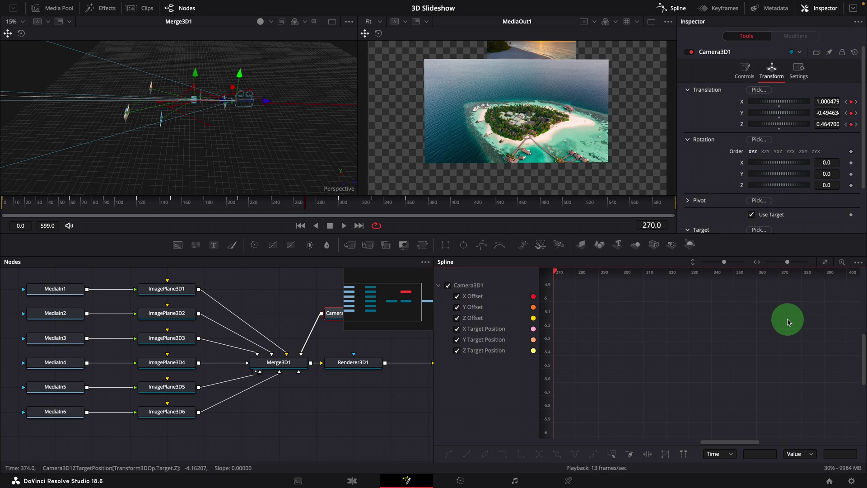
{"action": "left_click", "coordinate": [825, 264]}
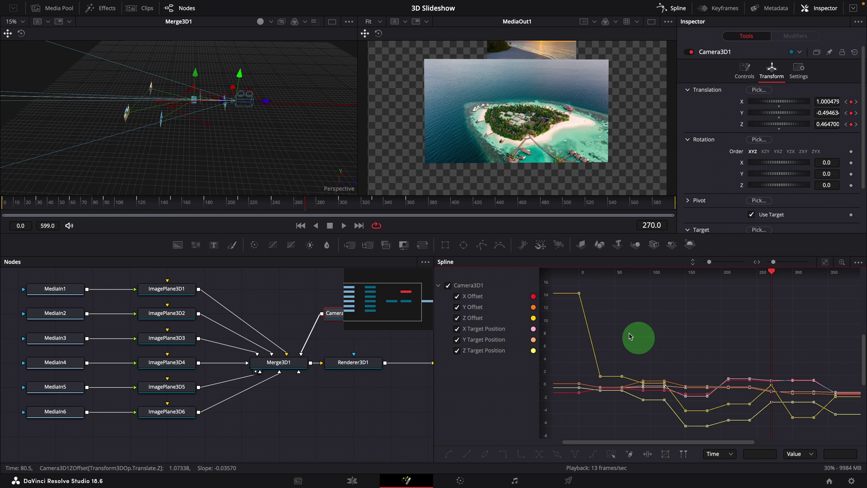
Smooth all of Camera3D1's animation curves and play the composition from near the start to check the camera motion
{"action": "key", "text": "super+a"}
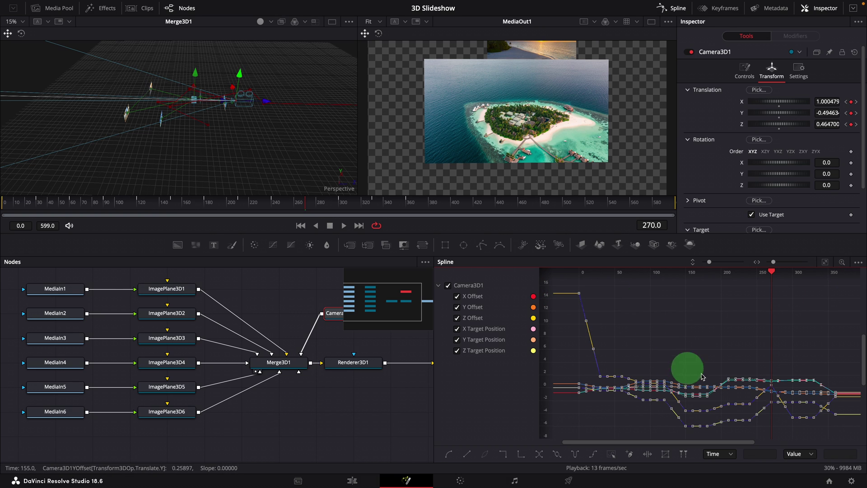
{"action": "left_click", "coordinate": [449, 459]}
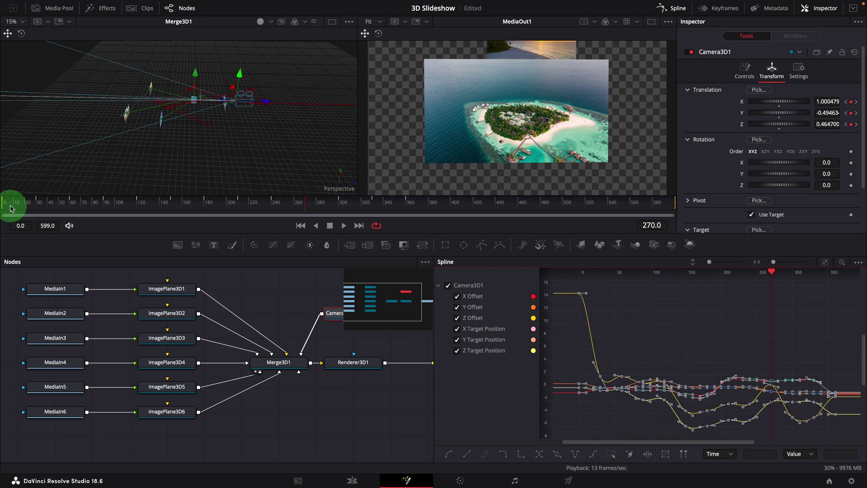
{"action": "left_click", "coordinate": [12, 208]}
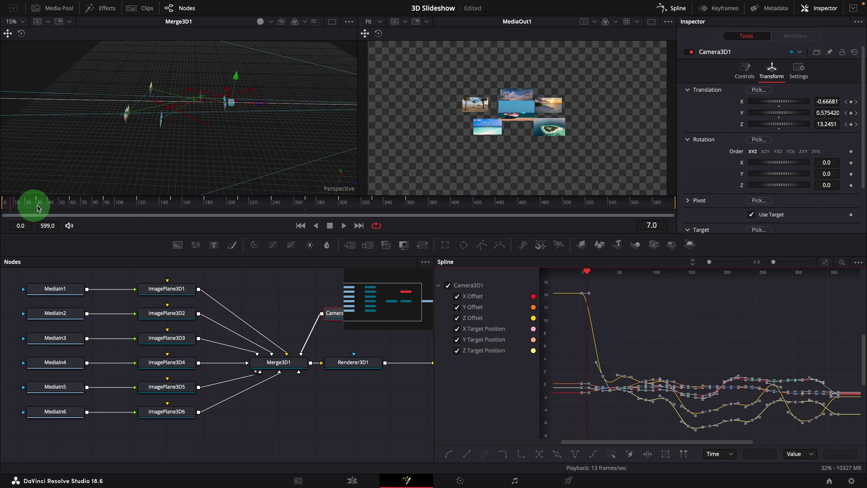
{"action": "left_click", "coordinate": [345, 226]}
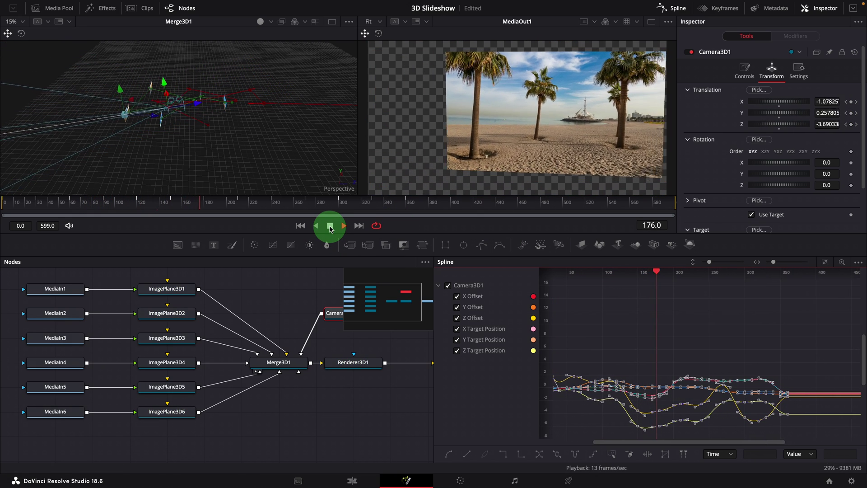
{"action": "left_click", "coordinate": [330, 225]}
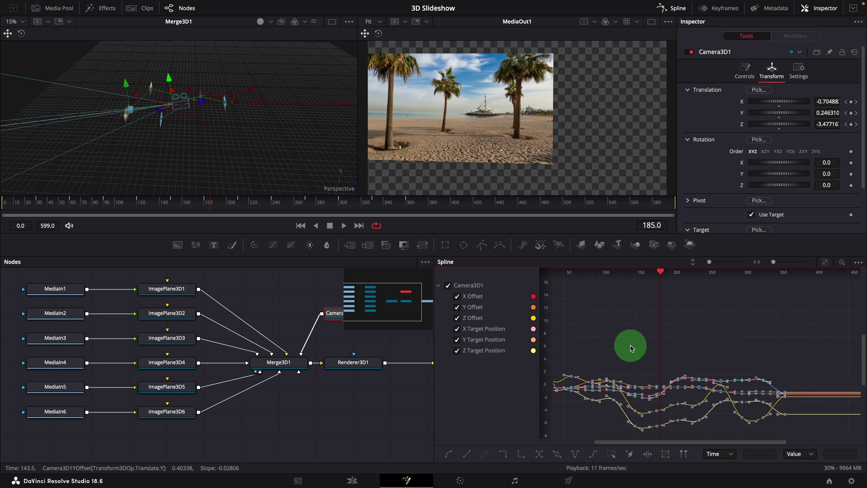
Make the curve segments between each photo's hold keyframes linear for Camera3D1, and play the animation from the start
{"action": "left_click", "coordinate": [631, 346]}
{"action": "left_click", "coordinate": [830, 265]}
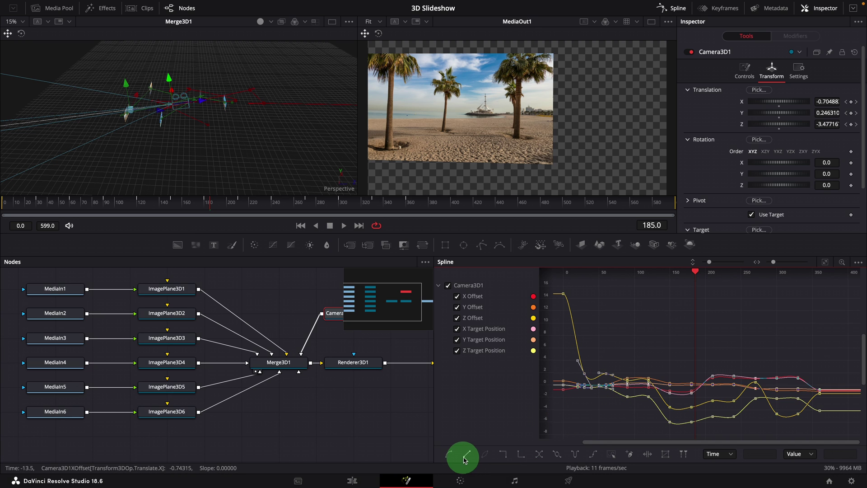
{"action": "left_click_drag", "start_coordinate": [706, 355], "coordinate": [742, 431]}
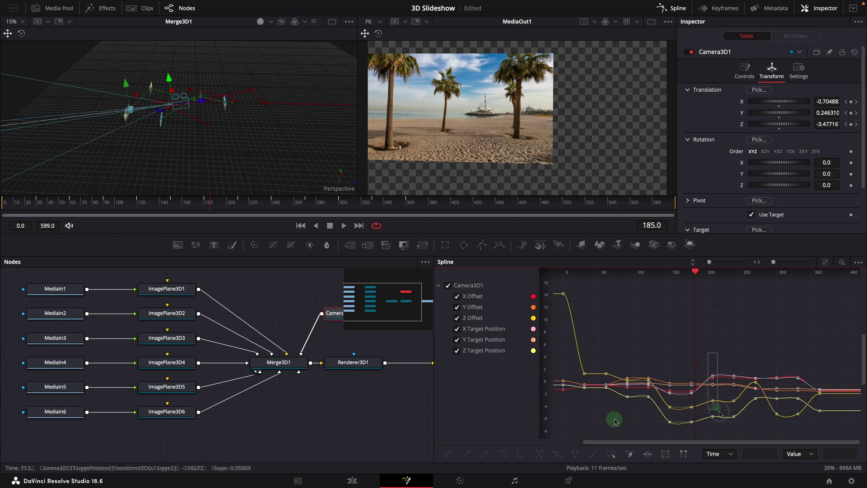
{"action": "key", "text": "shift+l"}
{"action": "left_click_drag", "start_coordinate": [748, 362], "coordinate": [785, 428]}
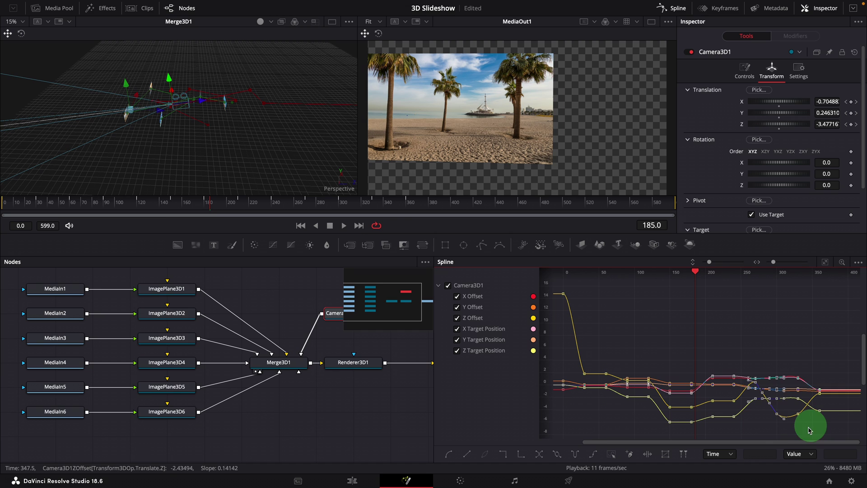
{"action": "left_click", "coordinate": [9, 205]}
{"action": "key", "text": "space"}
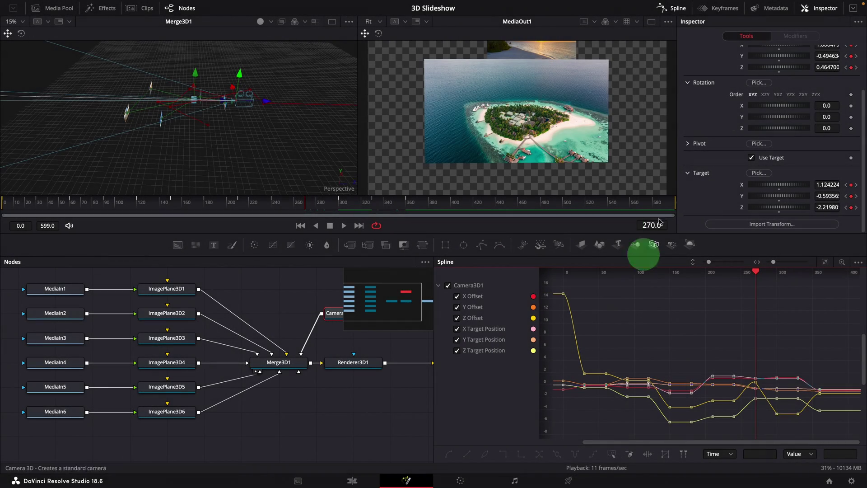
Replace the Spline editor with the Keyframes editor, showing only Camera3D1 with its tracks expanded and fitted to the view
{"action": "left_click", "coordinate": [710, 16]}
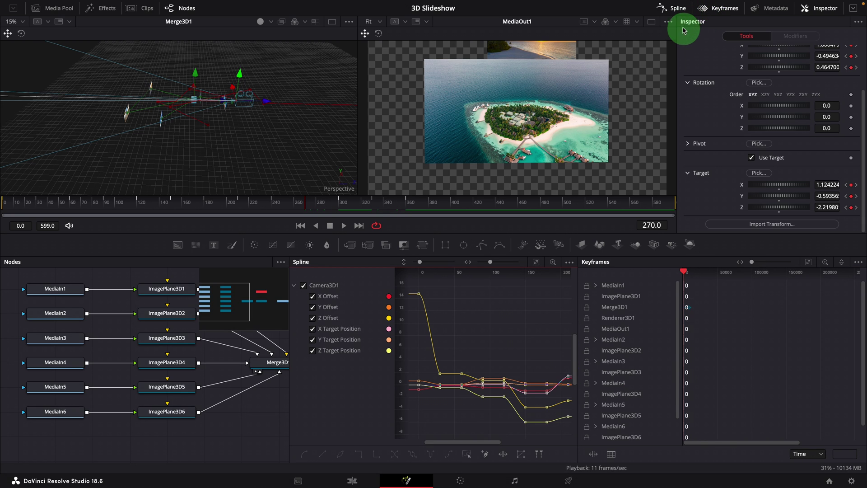
{"action": "left_click", "coordinate": [674, 14]}
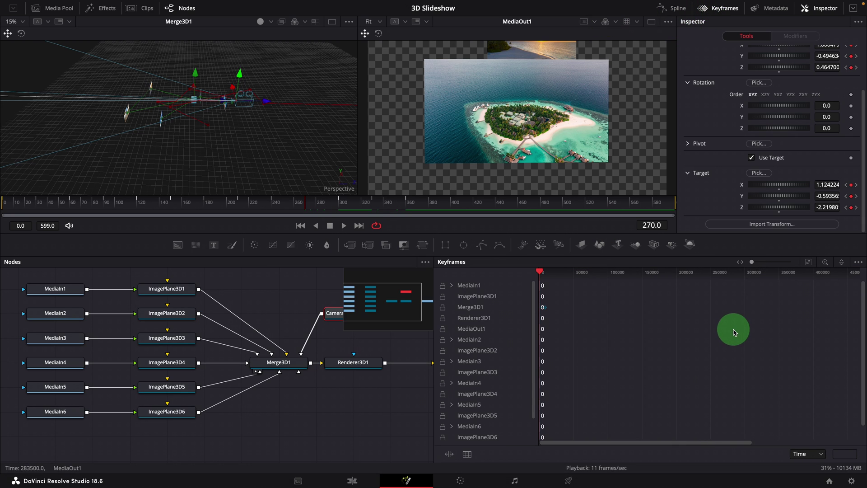
{"action": "left_click", "coordinate": [858, 262]}
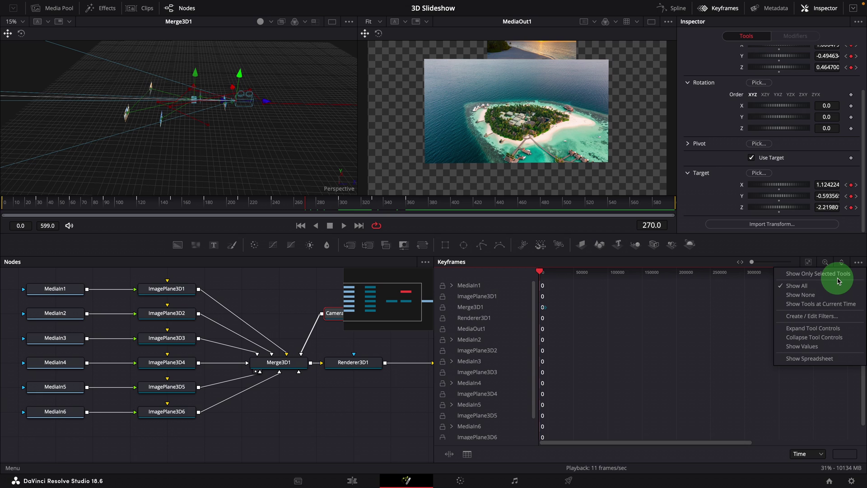
{"action": "left_click", "coordinate": [836, 276]}
{"action": "left_click", "coordinate": [605, 319]}
{"action": "left_click", "coordinate": [451, 286]}
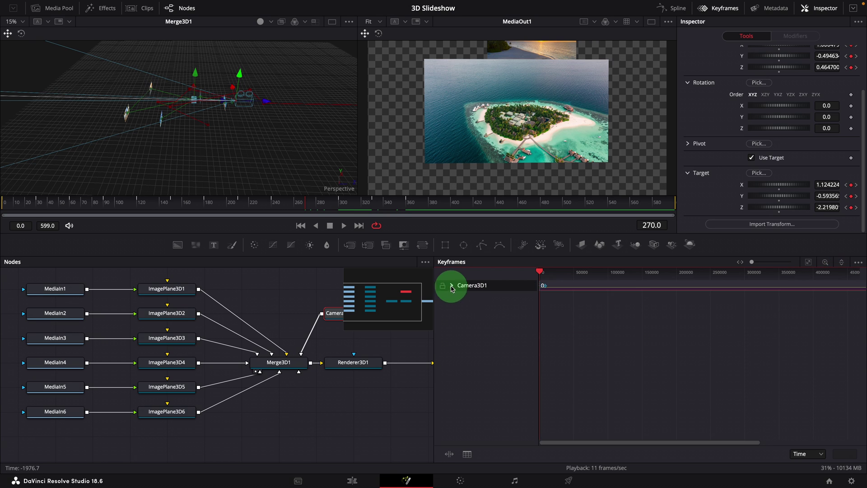
{"action": "left_click", "coordinate": [627, 308]}
{"action": "left_click", "coordinate": [814, 279]}
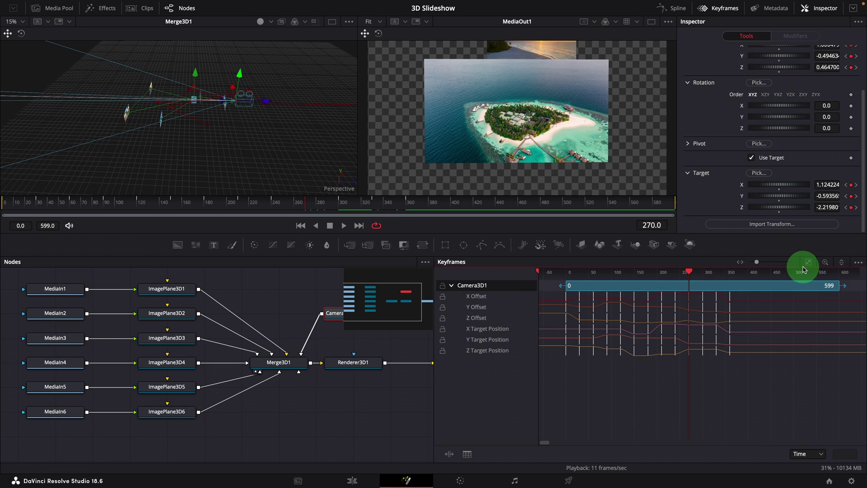
Lengthen the camera transitions by shifting Camera3D1's keyframes after each transition later in time, keeping the first keyframe at frame 0
{"action": "left_click", "coordinate": [674, 404]}
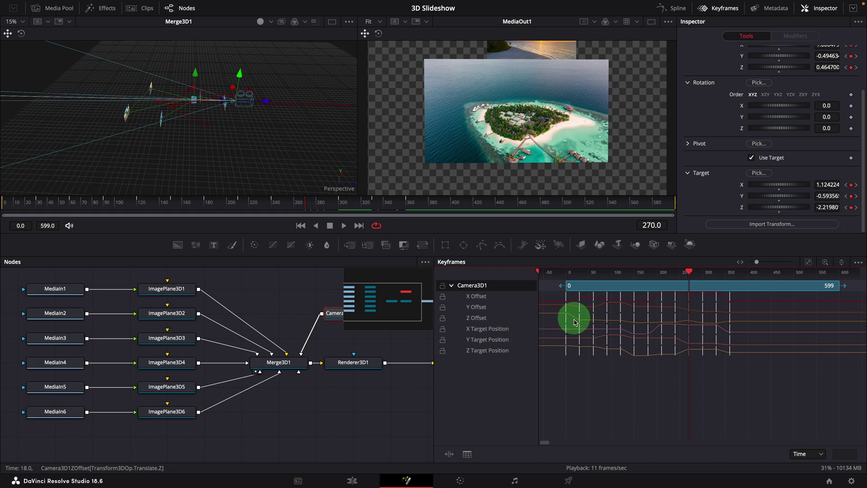
{"action": "left_click", "coordinate": [570, 290]}
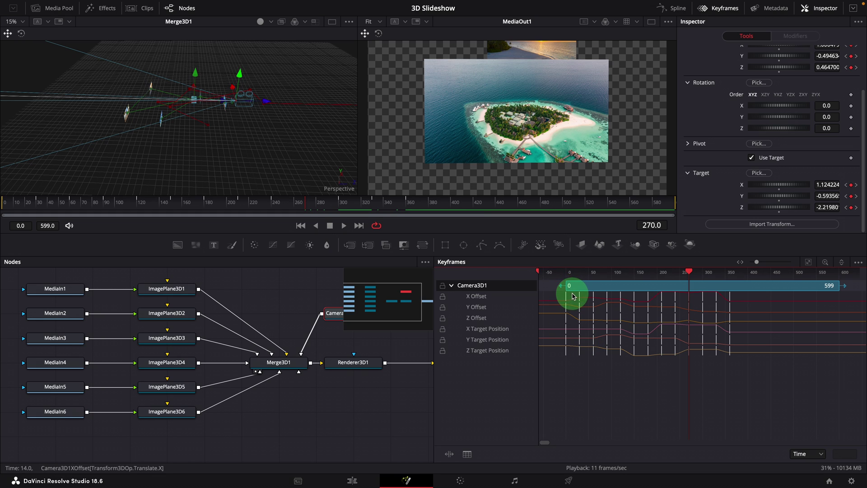
{"action": "left_click_drag", "start_coordinate": [729, 373], "coordinate": [774, 377]}
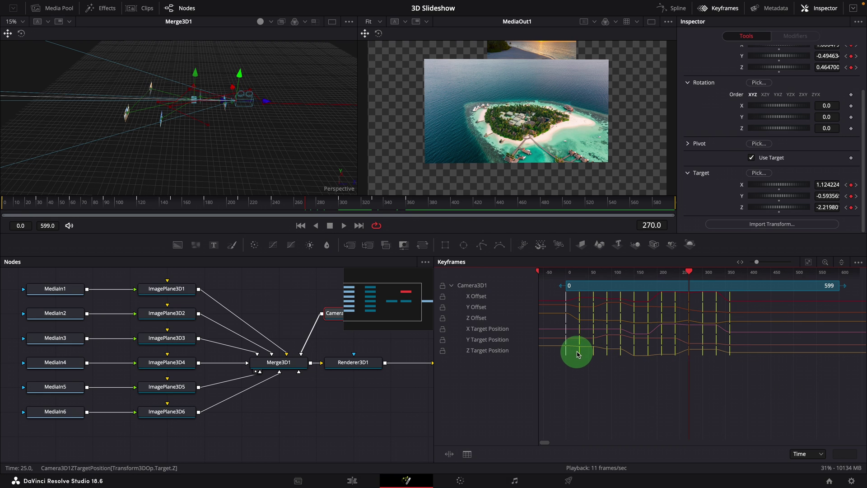
{"action": "left_click_drag", "start_coordinate": [578, 351], "coordinate": [583, 353]}
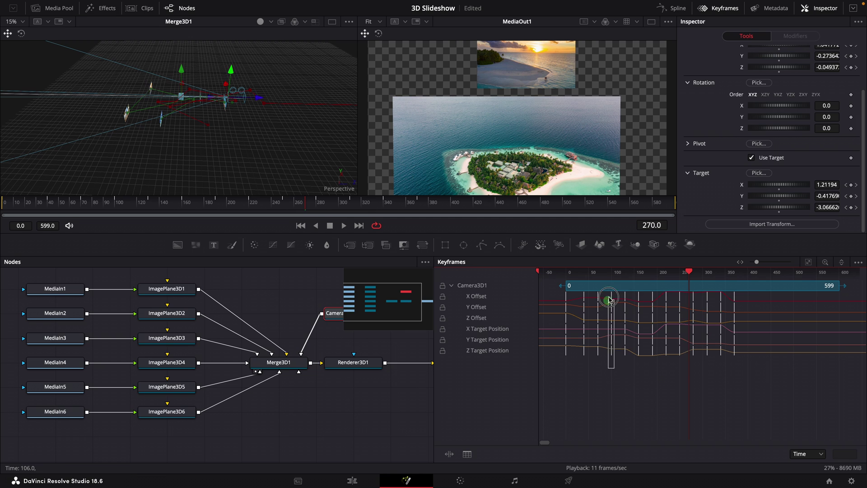
{"action": "left_click_drag", "start_coordinate": [606, 294], "coordinate": [754, 367]}
{"action": "left_click_drag", "start_coordinate": [612, 358], "coordinate": [618, 358]}
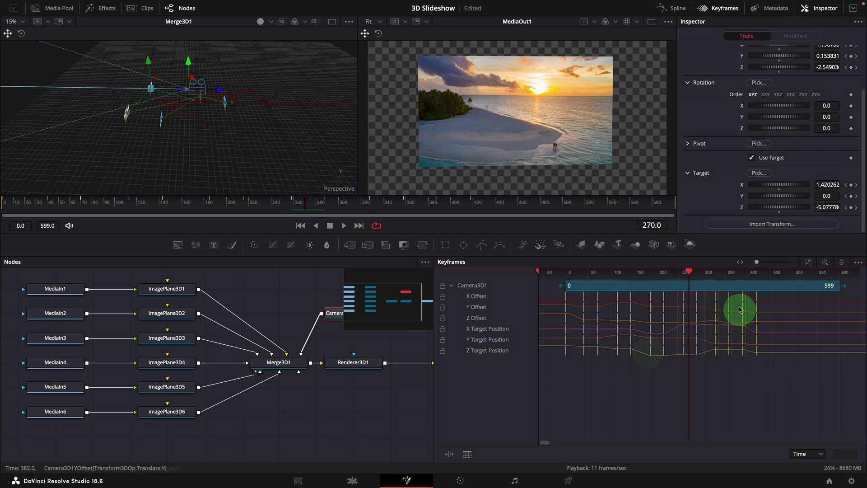
{"action": "left_click_drag", "start_coordinate": [751, 291], "coordinate": [776, 380]}
{"action": "left_click_drag", "start_coordinate": [757, 331], "coordinate": [761, 353]}
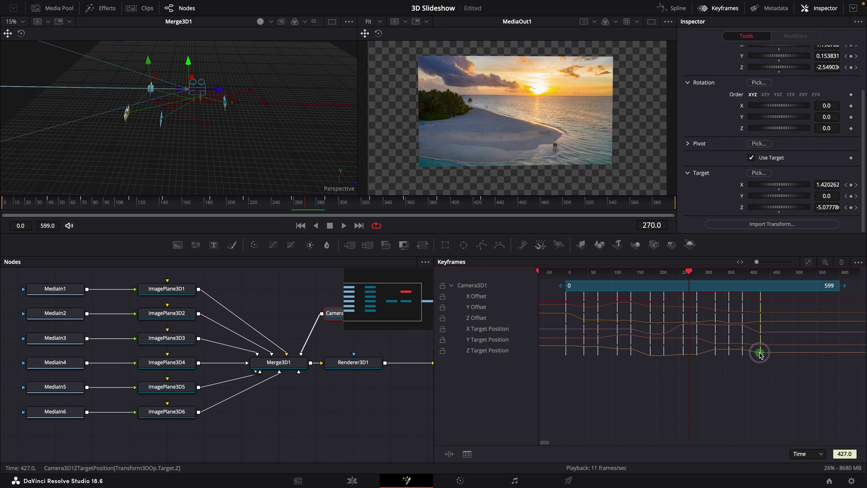
Play the animation from the start to check the retimed camera moves
{"action": "left_click", "coordinate": [3, 203]}
{"action": "left_click", "coordinate": [344, 225]}
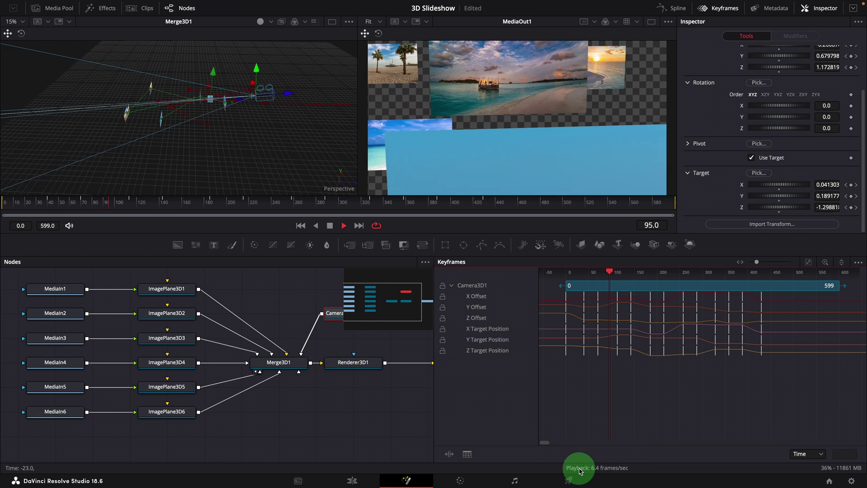
{"action": "key", "text": "space"}
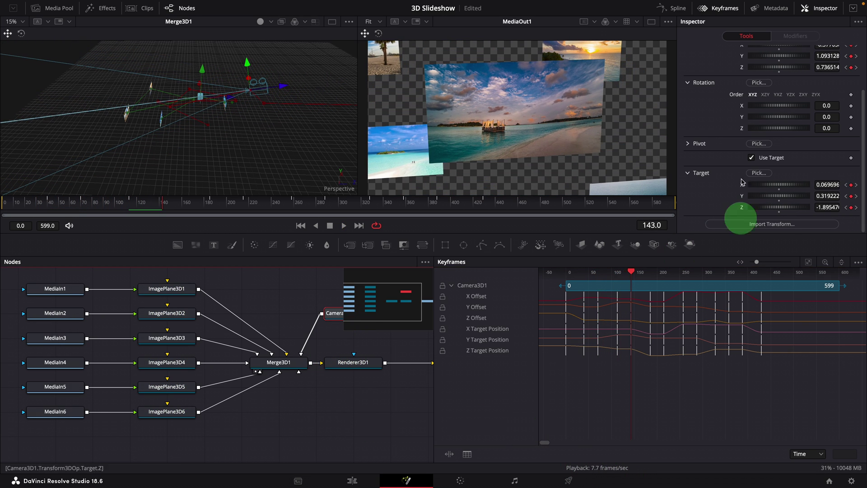
Close the Keyframes editor and pre-render a disk cache for MediaOut1
{"action": "left_click", "coordinate": [718, 15]}
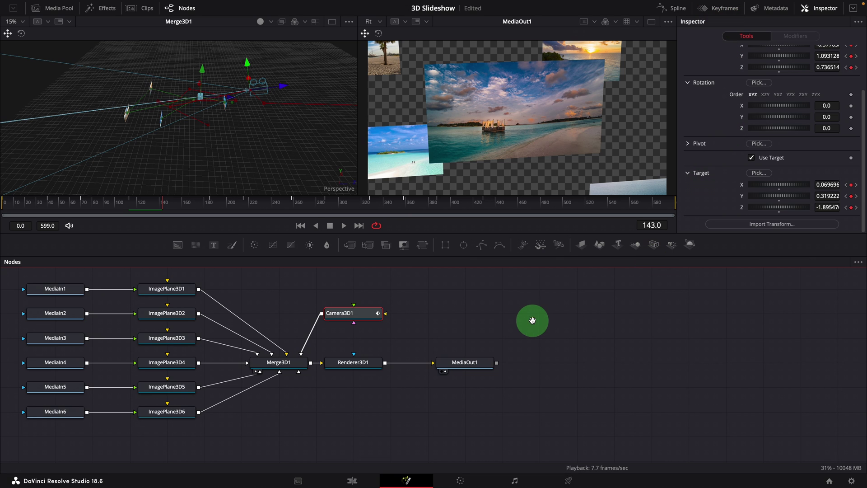
{"action": "left_click_drag", "start_coordinate": [531, 320], "coordinate": [701, 325]}
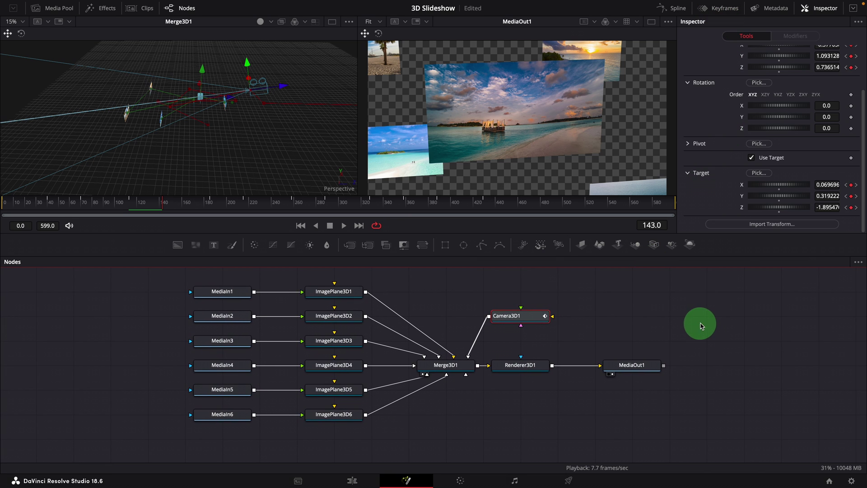
{"action": "right_click", "coordinate": [633, 371]}
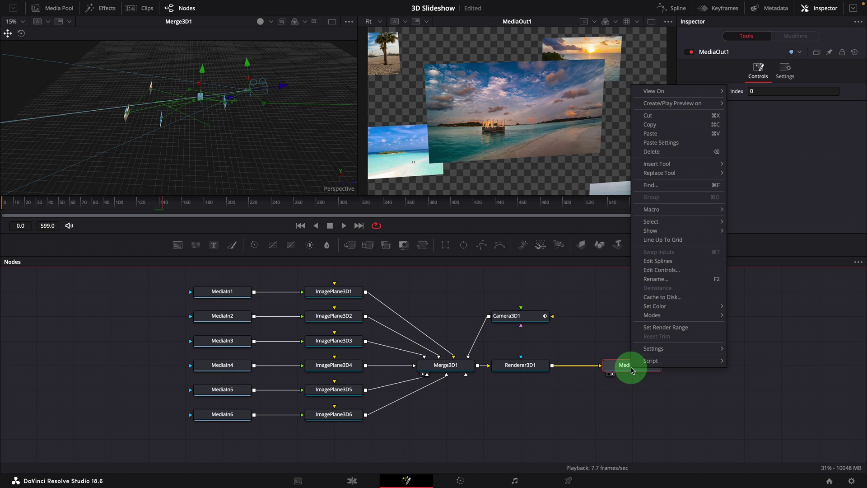
{"action": "left_click", "coordinate": [664, 297]}
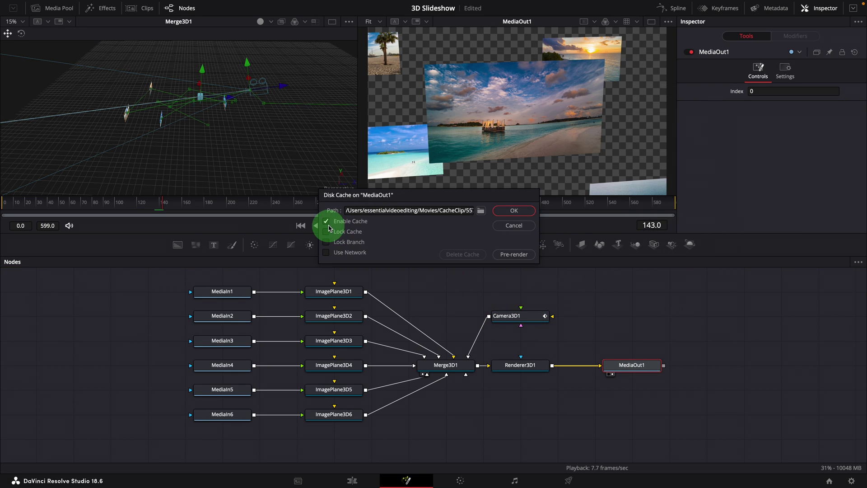
{"action": "left_click", "coordinate": [515, 254]}
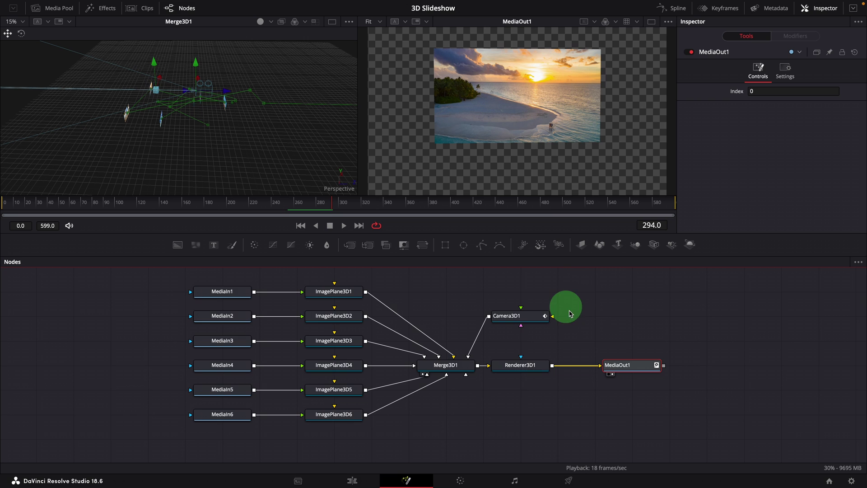
Enable the Z output channel on Renderer3D1 and add a Depth Blur node between it and MediaOut1
{"action": "left_click", "coordinate": [512, 369]}
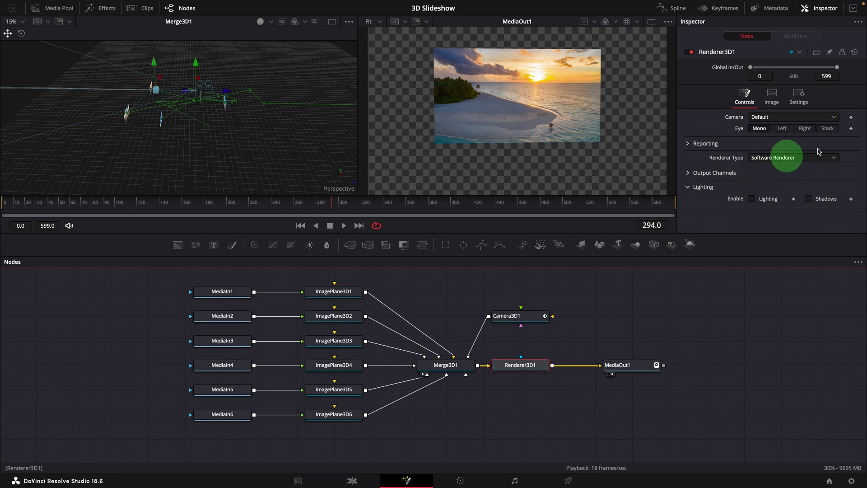
{"action": "left_click", "coordinate": [691, 175]}
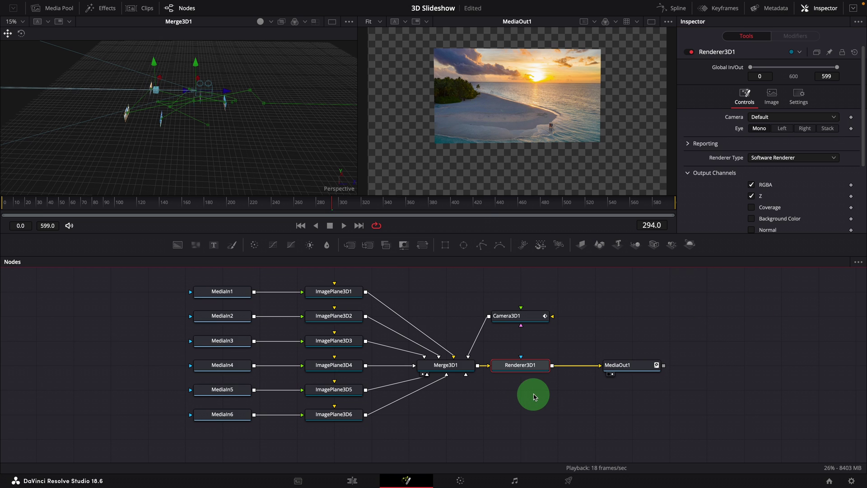
{"action": "key", "text": "shift+space"}
{"action": "type", "text": "dep"}
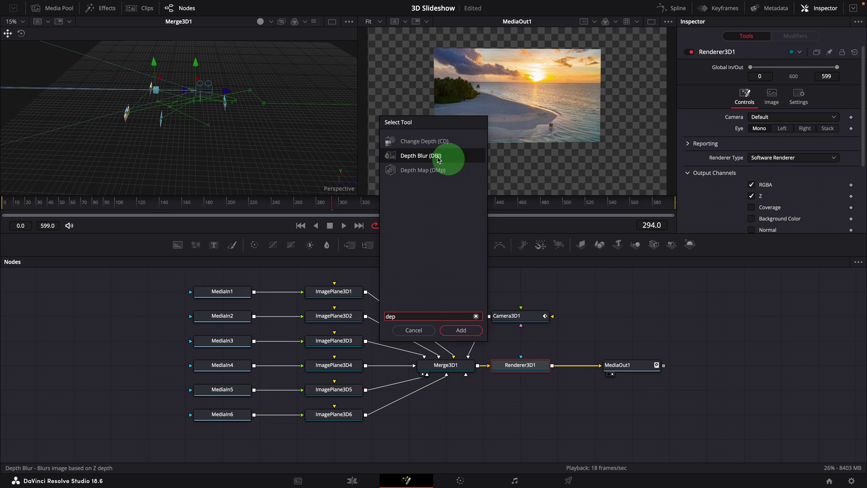
{"action": "left_click_drag", "start_coordinate": [425, 158], "coordinate": [469, 357]}
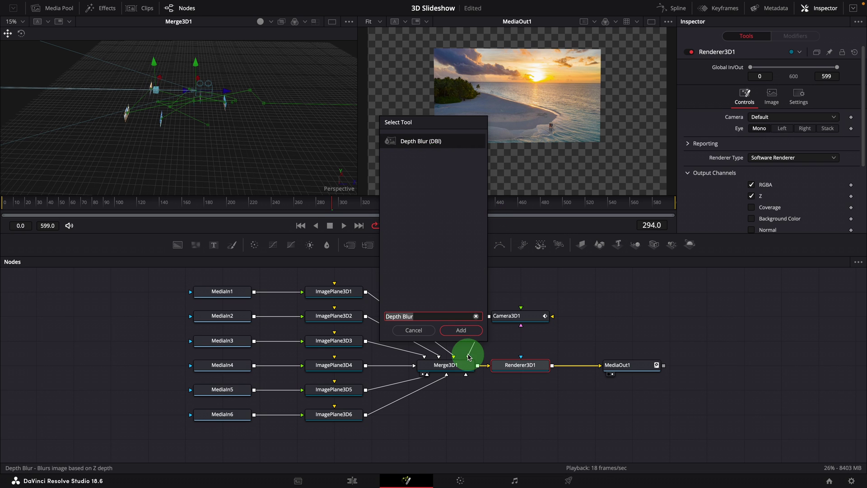
{"action": "left_click", "coordinate": [461, 330]}
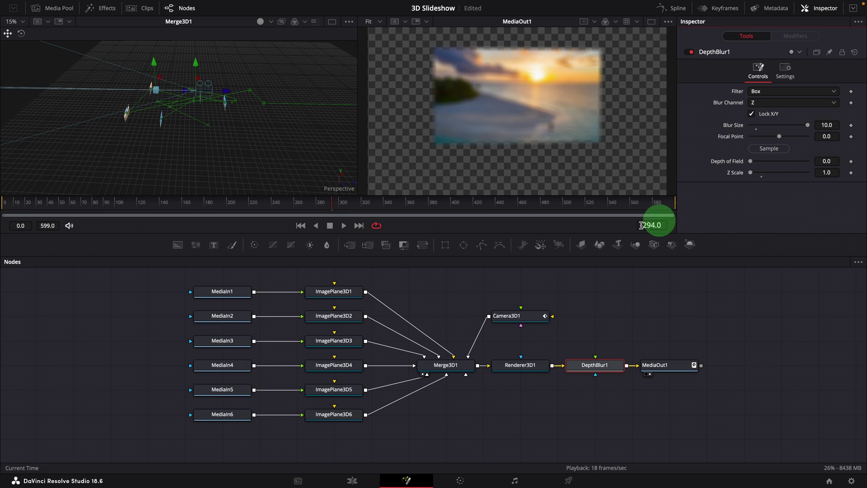
At frame 40, sample DepthBlur1's Focal Point from the beached boats photo, about -2.24, and keyframe it, with Camera3D1 also selected
{"action": "left_click", "coordinate": [523, 319], "text": "ctrl"}
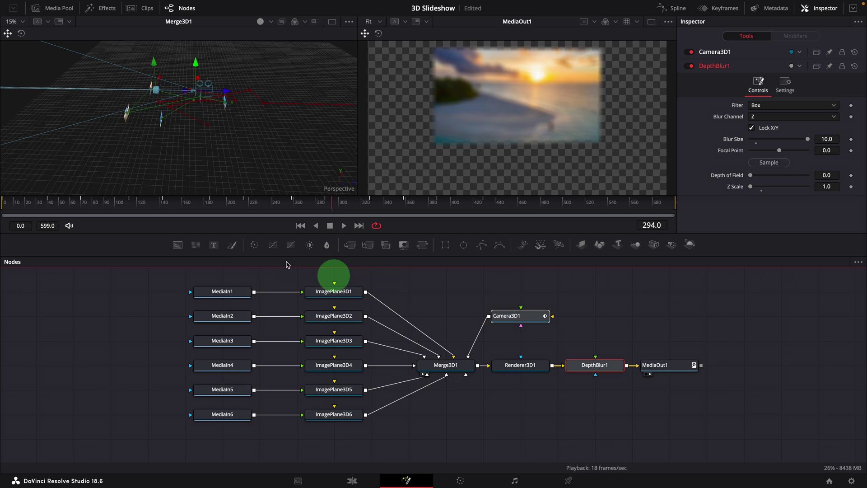
{"action": "left_click", "coordinate": [49, 203]}
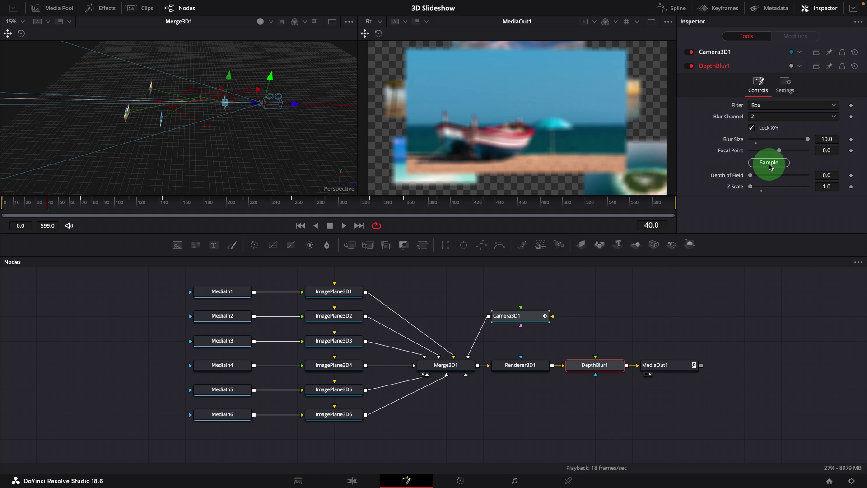
{"action": "left_click_drag", "start_coordinate": [771, 168], "coordinate": [757, 166]}
{"action": "left_click_drag", "start_coordinate": [662, 139], "coordinate": [509, 116]}
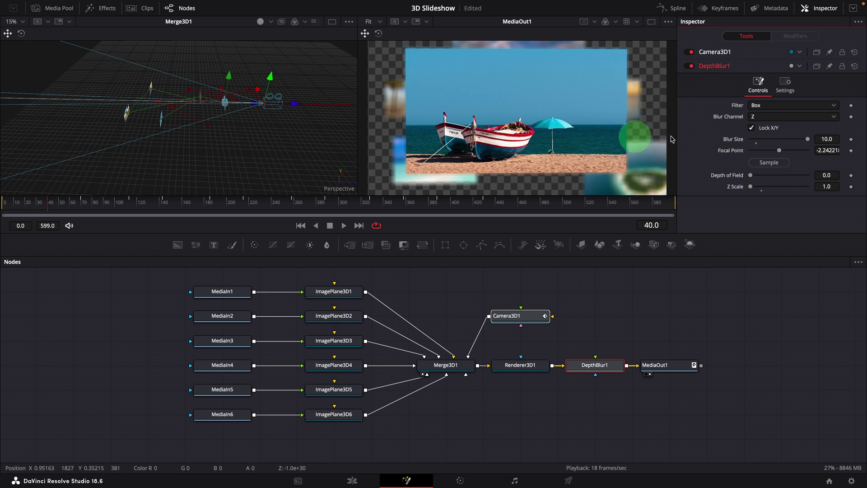
{"action": "left_click", "coordinate": [852, 151]}
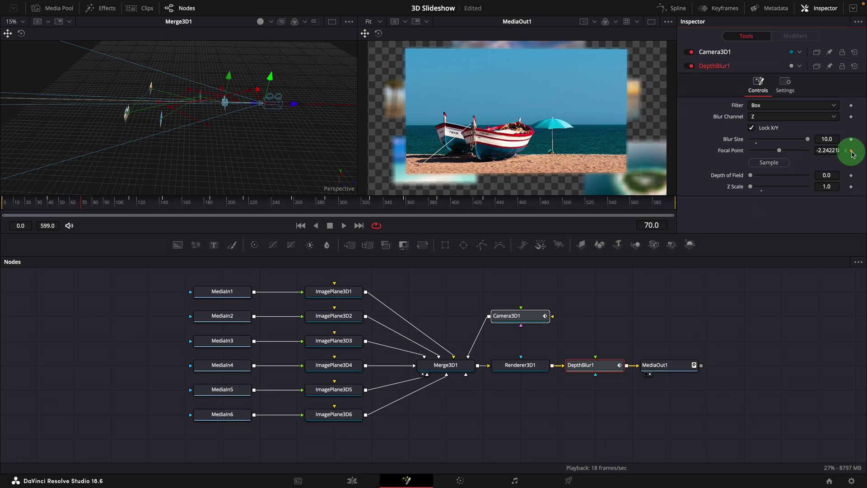
Sample DepthBlur1's Focal Point from the sunset boat photo at frame 113, about -2.79, and advance to the palm beach photo at frame 184
{"action": "left_click", "coordinate": [129, 202]}
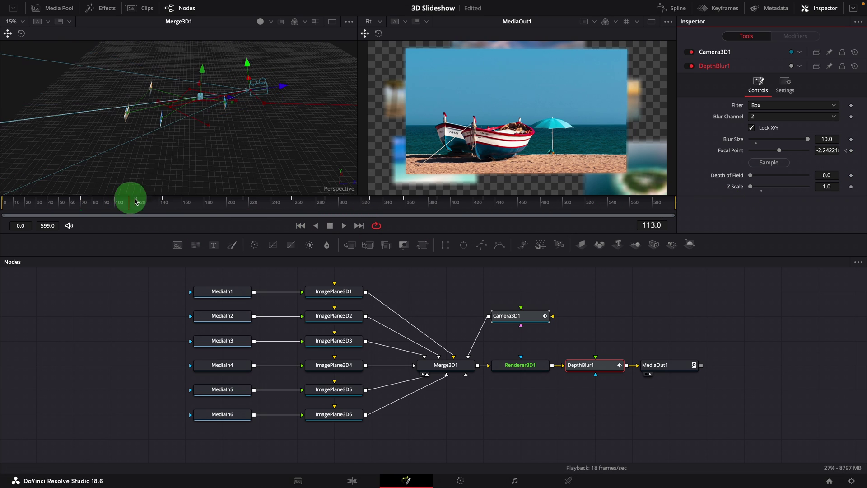
{"action": "left_click_drag", "start_coordinate": [769, 162], "coordinate": [483, 132]}
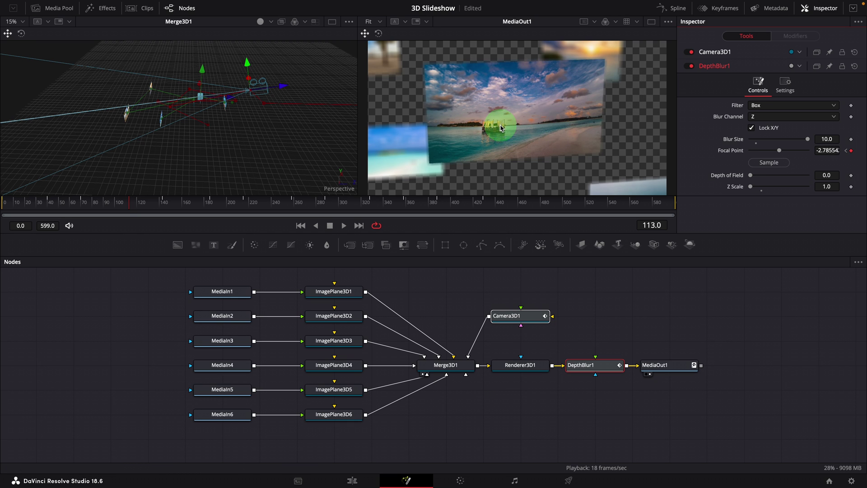
{"action": "left_click", "coordinate": [161, 202]}
{"action": "left_click", "coordinate": [210, 202]}
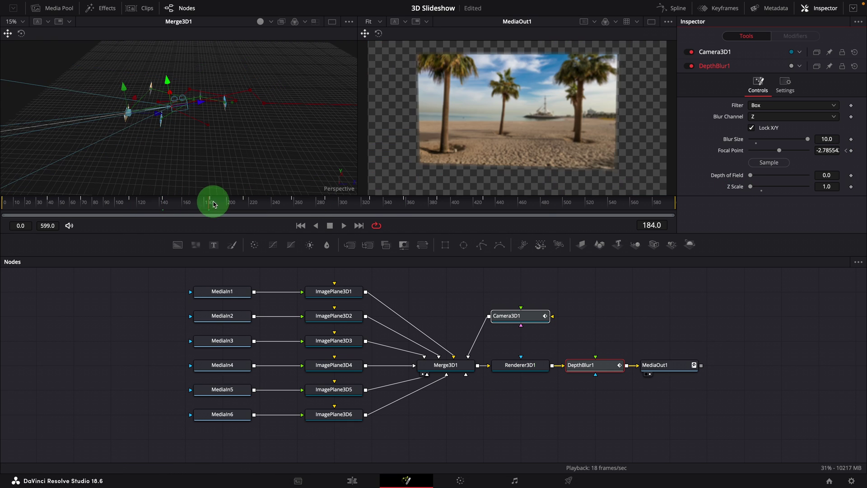
{"action": "key", "text": "Right"}
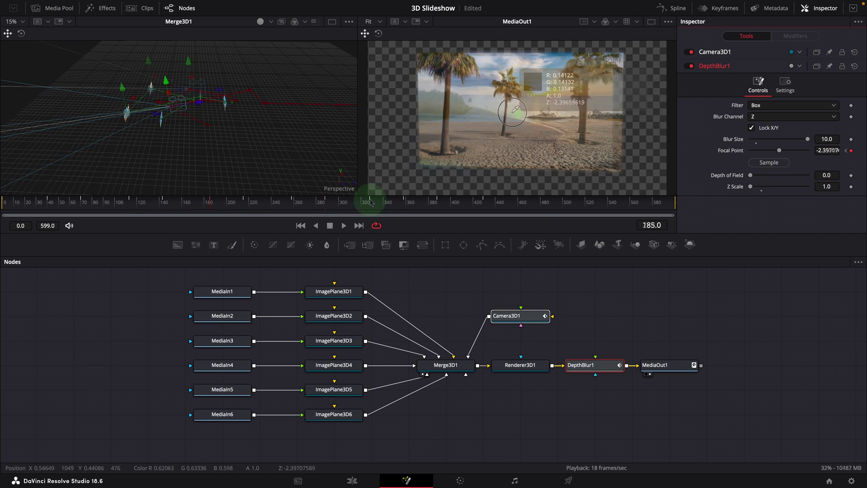
Keyframe the Focal Point on the later photos, sampling about -2.70 from the island at frame 328 and -2.78 from the sandbar photo
{"action": "left_click", "coordinate": [370, 201]}
{"action": "left_click_drag", "start_coordinate": [761, 163], "coordinate": [525, 132]}
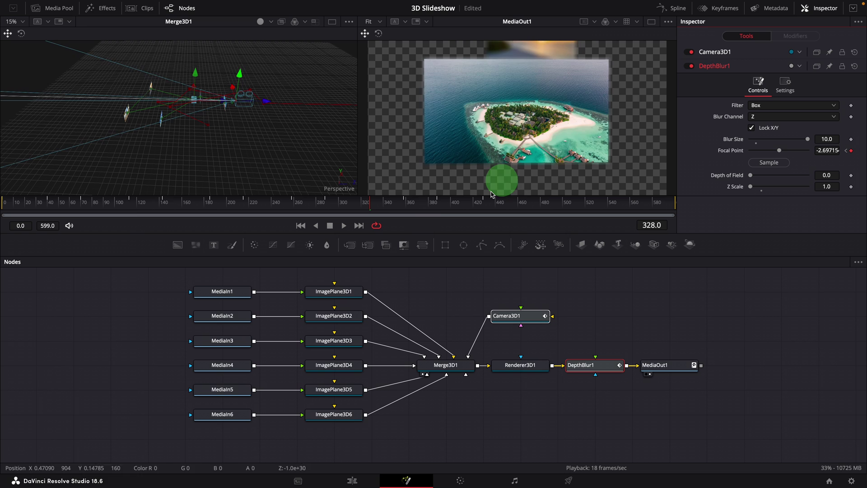
{"action": "left_click", "coordinate": [403, 202]}
{"action": "left_click", "coordinate": [851, 150]}
{"action": "left_click_drag", "start_coordinate": [769, 162], "coordinate": [520, 127]}
{"action": "left_click", "coordinate": [437, 202]}
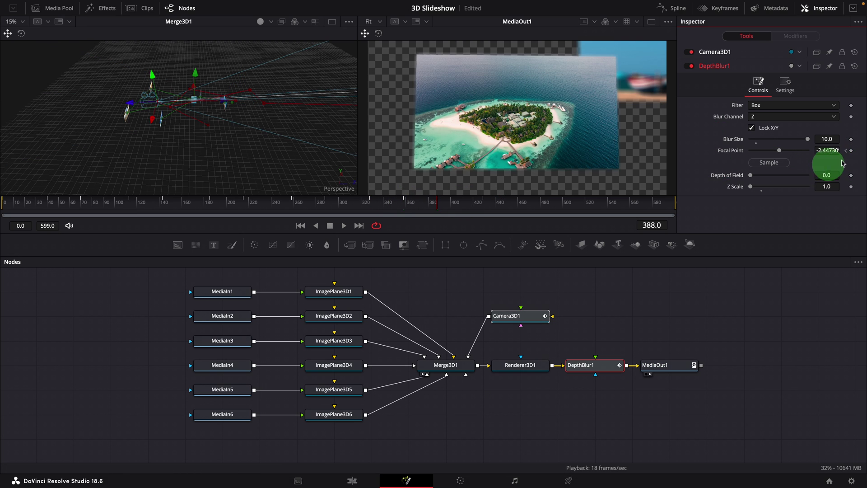
{"action": "left_click", "coordinate": [484, 202]}
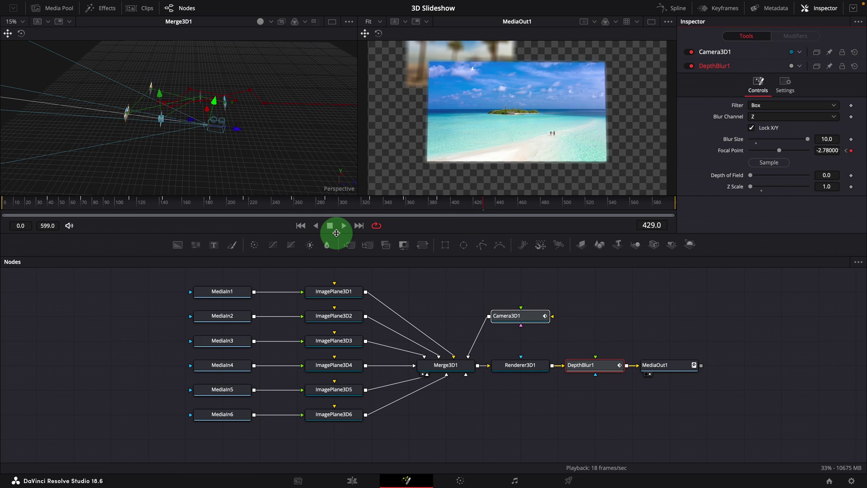
Play the depth-blurred slideshow in Fusion, and play it back again on the Edit page
{"action": "left_click", "coordinate": [343, 225]}
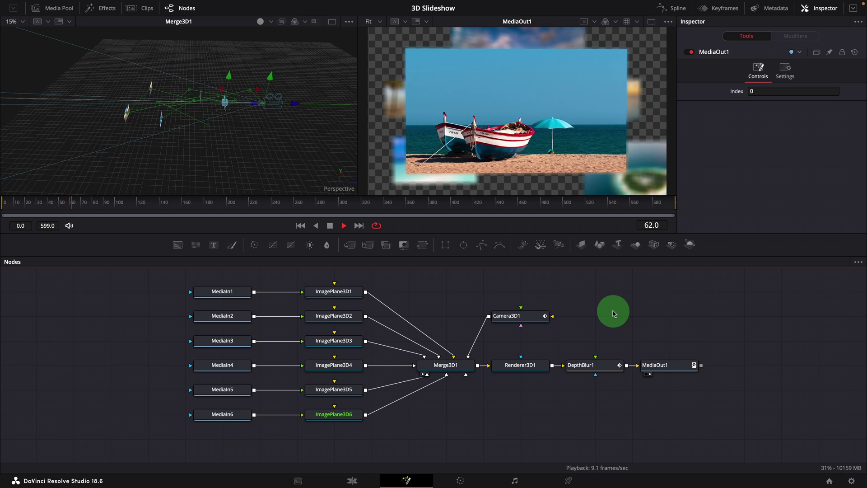
{"action": "key", "text": "space"}
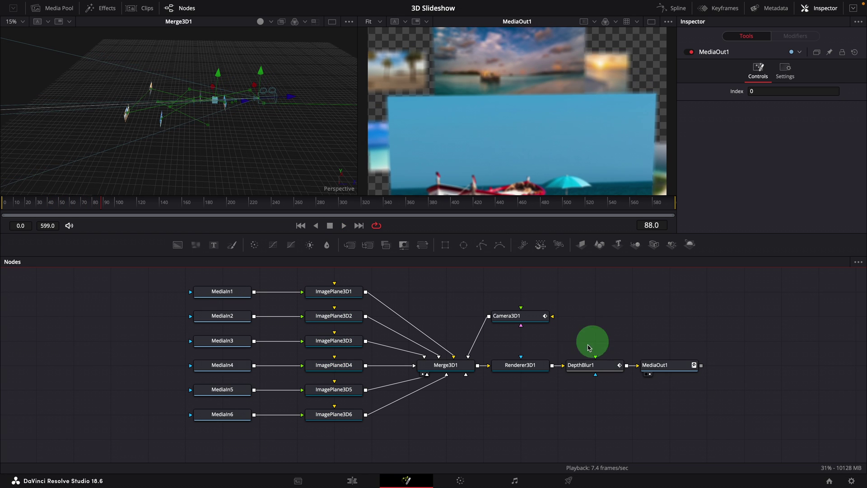
{"action": "left_click", "coordinate": [352, 481]}
{"action": "left_click", "coordinate": [298, 349]}
{"action": "key", "text": "space"}
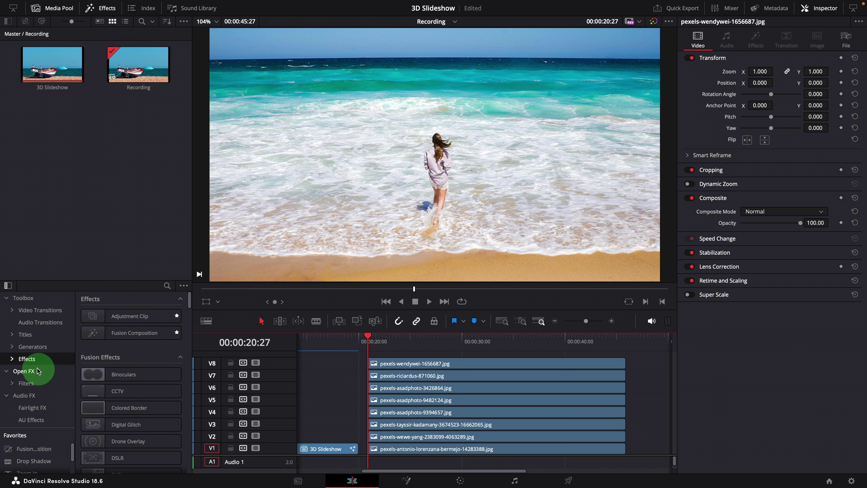
Show the Essential Effects and combine the eight stacked photo clips on V1 to V8 into a new Fusion clip
{"action": "left_click", "coordinate": [20, 361]}
{"action": "left_click", "coordinate": [54, 372]}
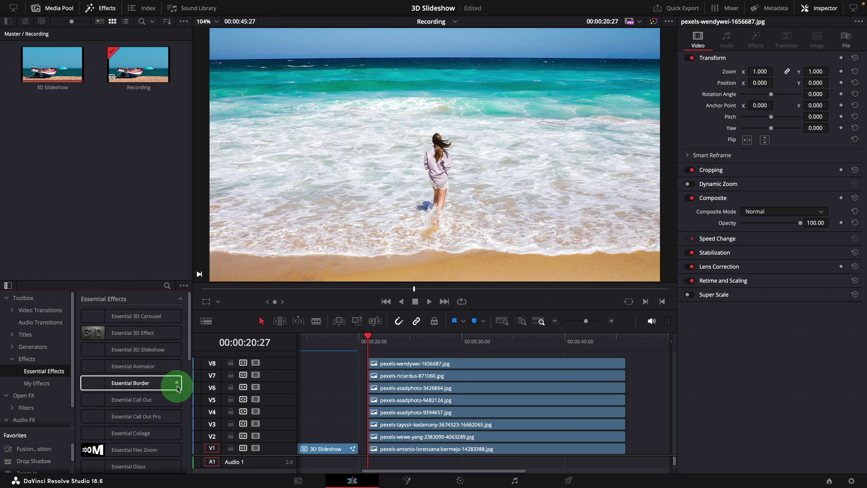
{"action": "left_click_drag", "start_coordinate": [103, 352], "coordinate": [395, 364]}
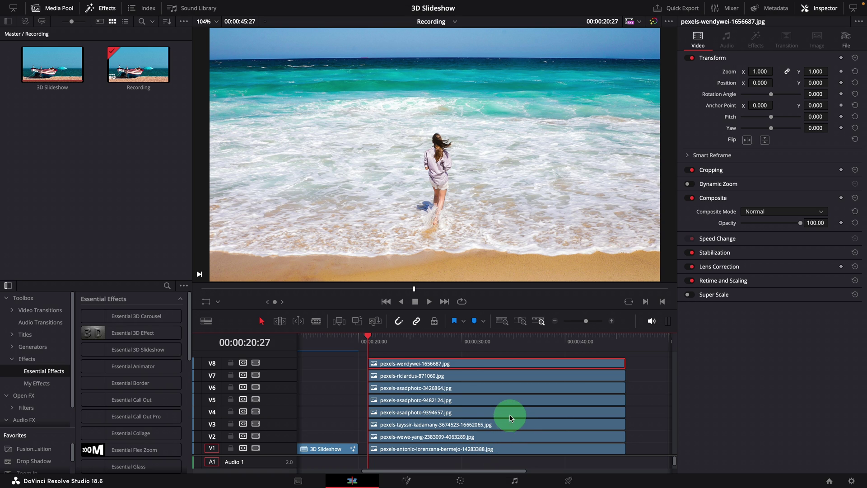
{"action": "left_click_drag", "start_coordinate": [368, 353], "coordinate": [493, 457]}
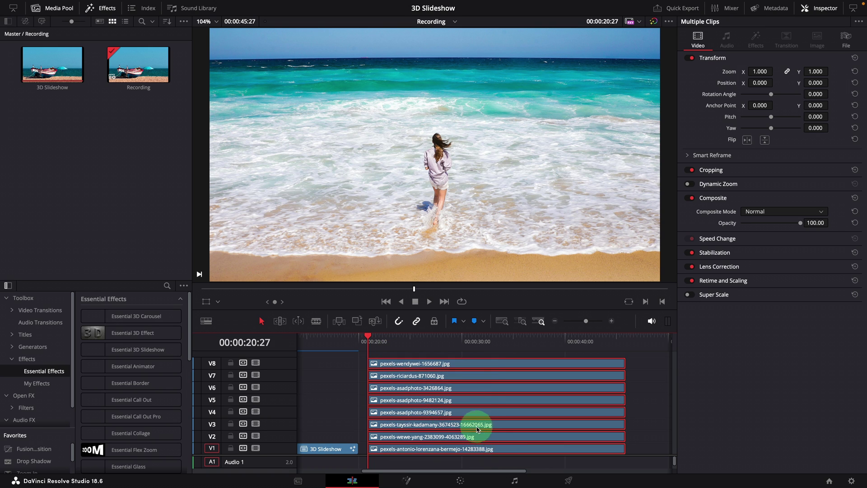
{"action": "right_click", "coordinate": [474, 375]}
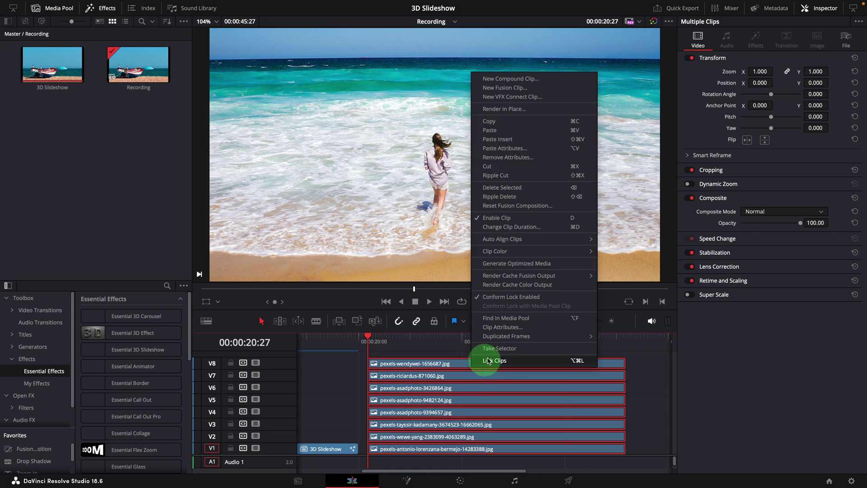
{"action": "left_click", "coordinate": [500, 92]}
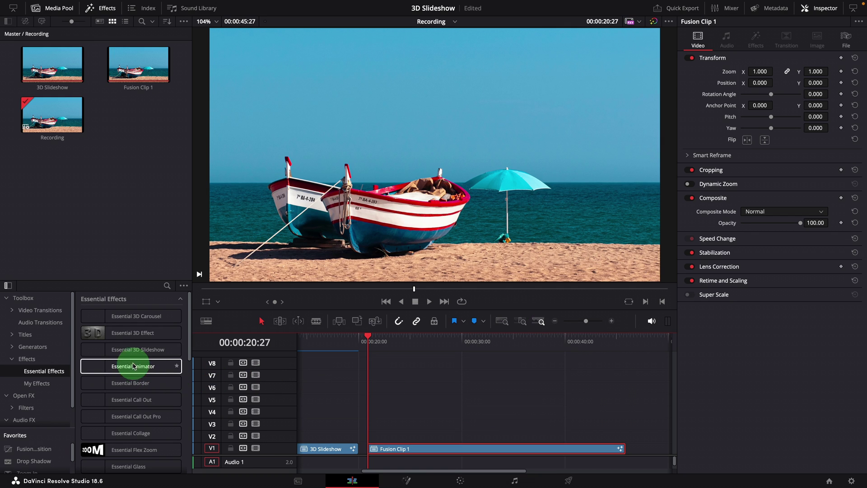
Add the Essential 3D Slideshow effect to Fusion Clip 1 and apply a Number Of Images of 8
{"action": "left_click_drag", "start_coordinate": [154, 355], "coordinate": [478, 240]}
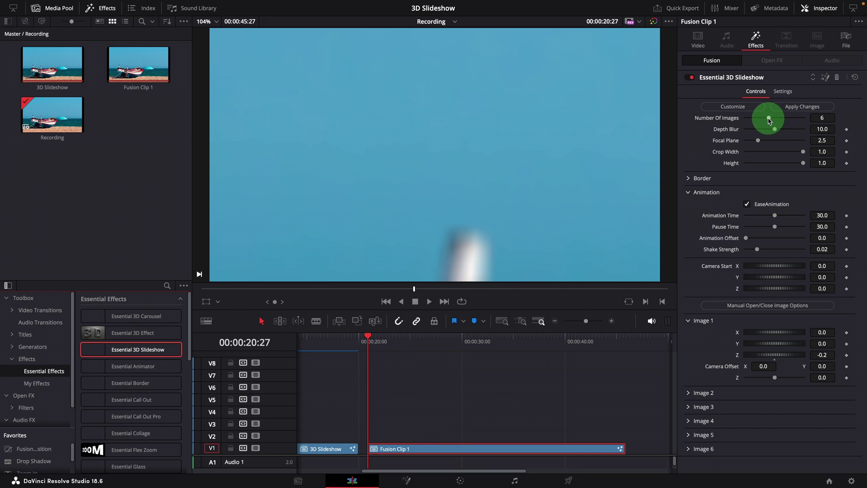
{"action": "left_click_drag", "start_coordinate": [770, 120], "coordinate": [818, 124]}
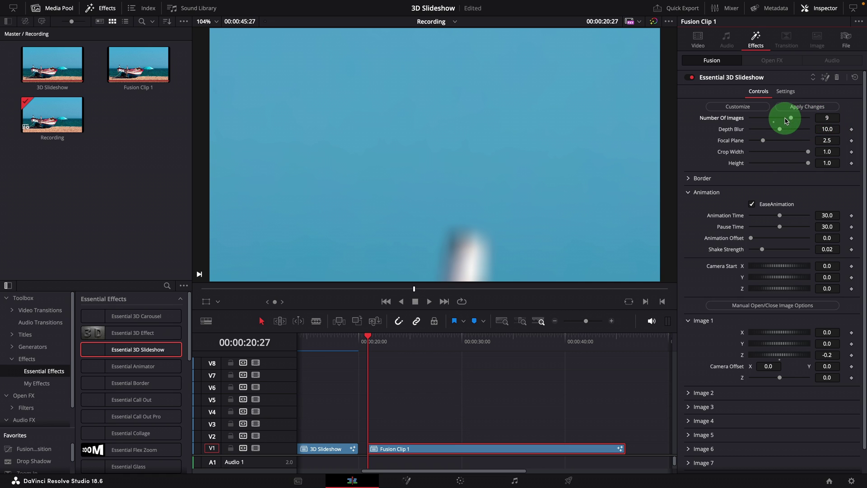
{"action": "left_click", "coordinate": [806, 108]}
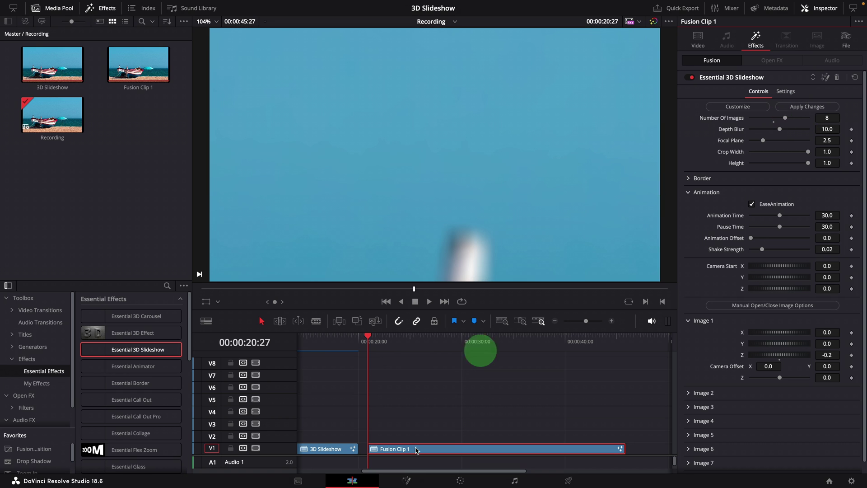
Play Fusion Clip 1 from its start to preview the slideshow effect, and stop on the sunset boat photo
{"action": "left_click", "coordinate": [372, 339]}
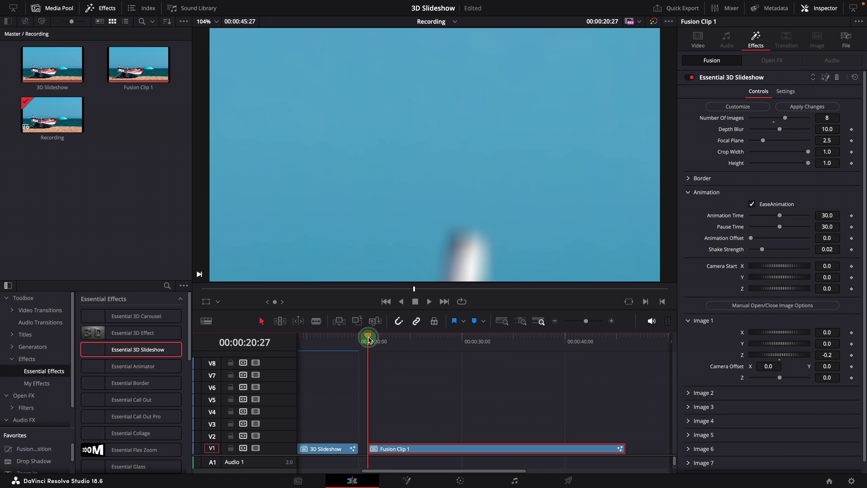
{"action": "mouse_move", "coordinate": [376, 340]}
{"action": "left_mouse_down"}
{"action": "mouse_move", "coordinate": [436, 341]}
{"action": "mouse_move", "coordinate": [368, 342]}
{"action": "left_mouse_up"}
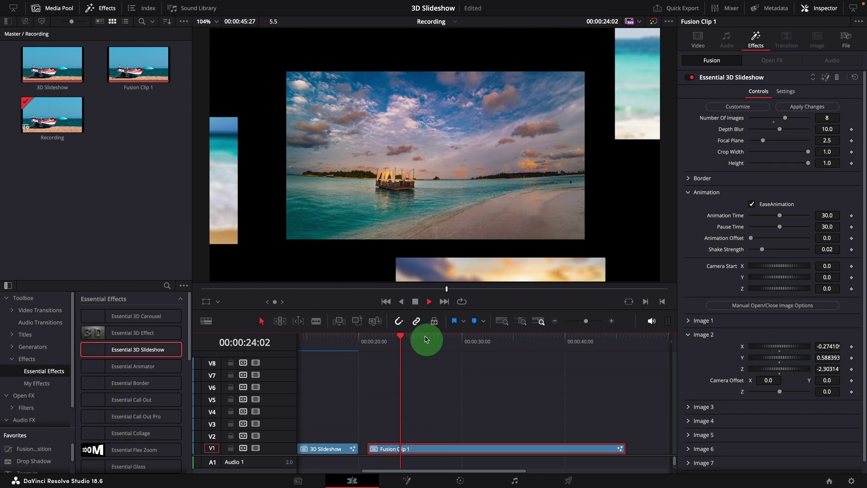
{"action": "left_click", "coordinate": [414, 302]}
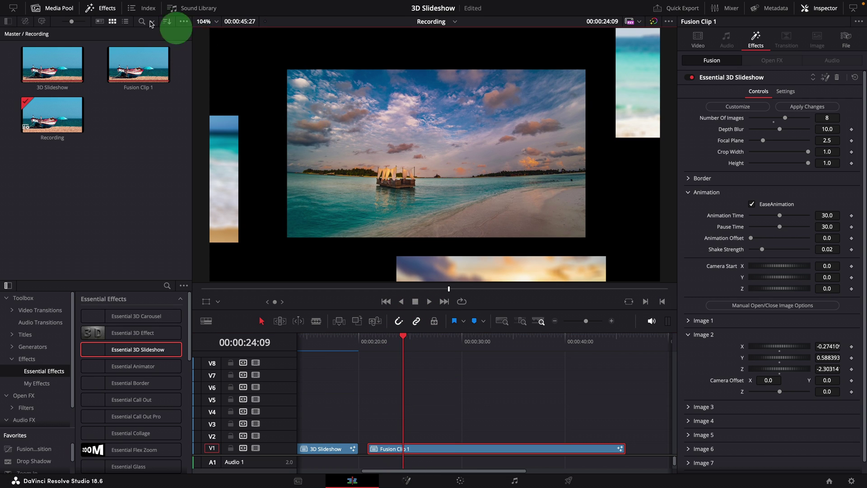
Set the render cache to Smart and enable Render Cache Fusion Effect Filter for Essential 3D Slideshow on Fusion Clip 1
{"action": "mouse_move", "coordinate": [145, 3]}
{"action": "left_click", "coordinate": [250, 5]}
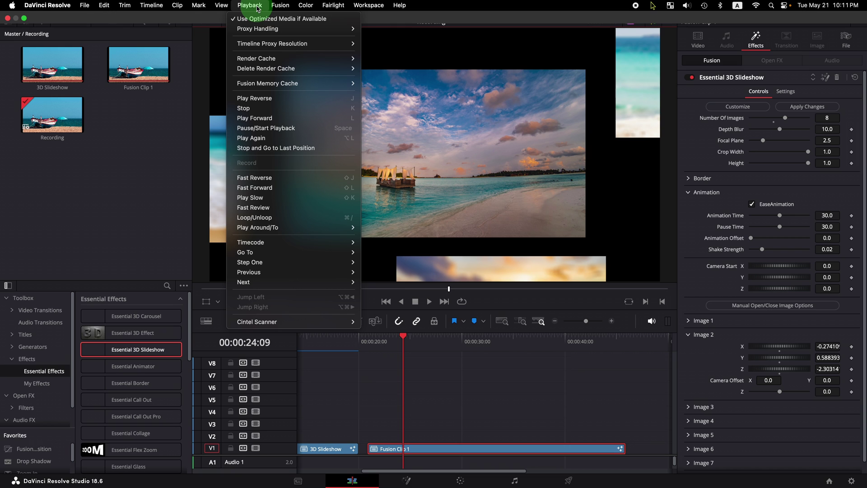
{"action": "mouse_move", "coordinate": [301, 63]}
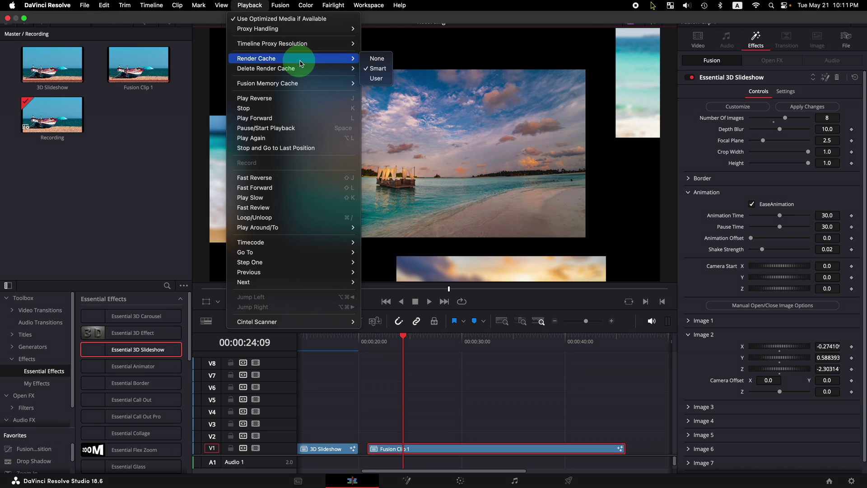
{"action": "left_click", "coordinate": [369, 72]}
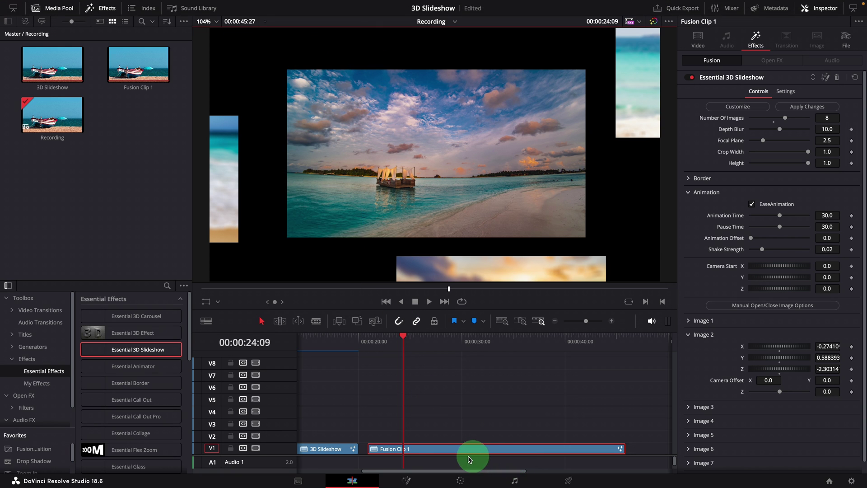
{"action": "right_click", "coordinate": [449, 453]}
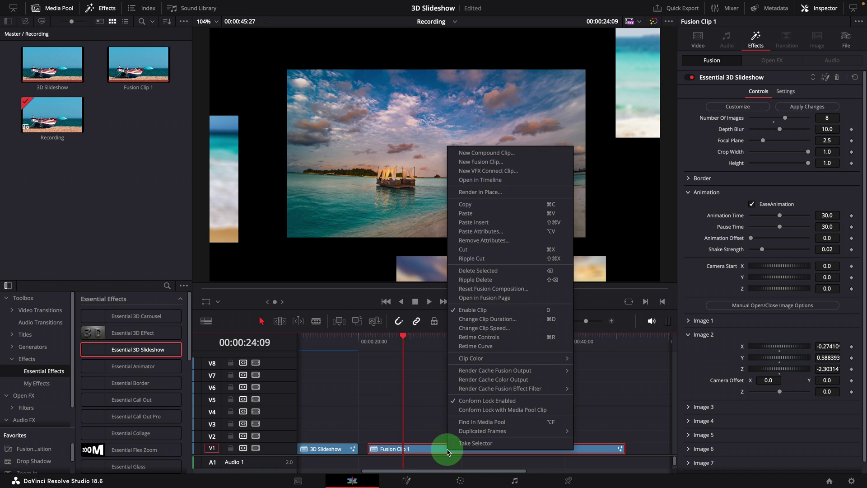
{"action": "mouse_move", "coordinate": [510, 392]}
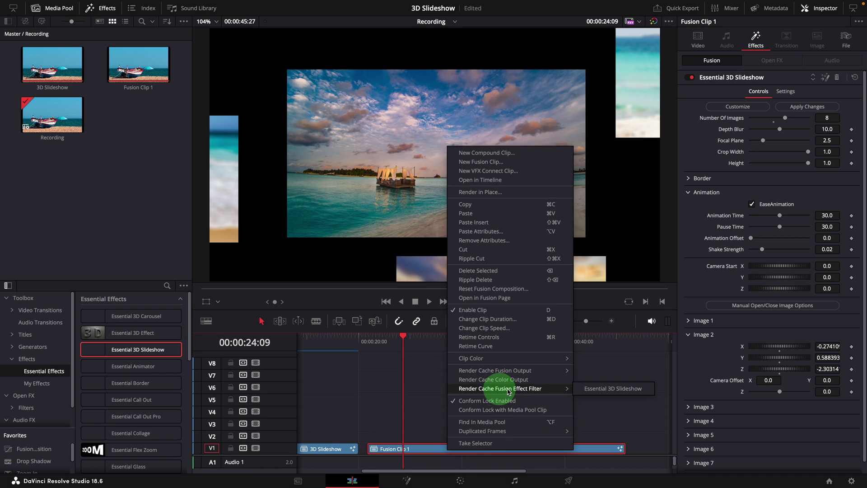
{"action": "left_click", "coordinate": [585, 390]}
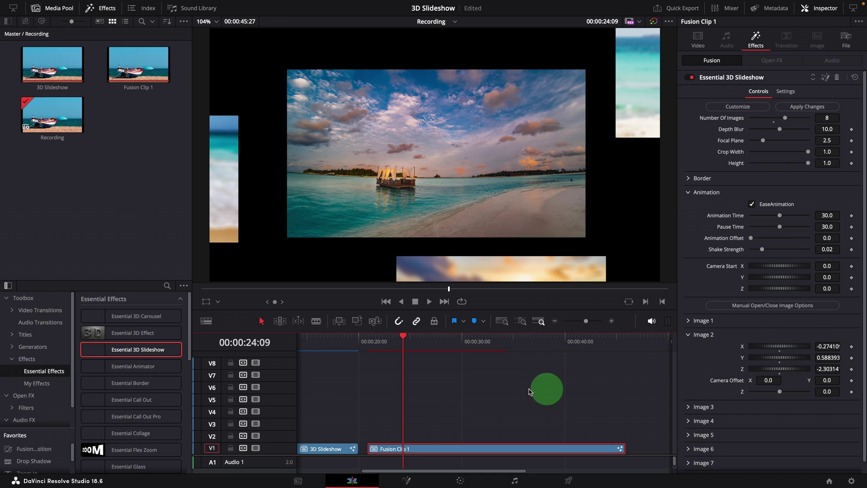
Play the cached Fusion Clip 1 from its start to check the complete slideshow
{"action": "left_click", "coordinate": [368, 344]}
{"action": "key", "text": "space"}
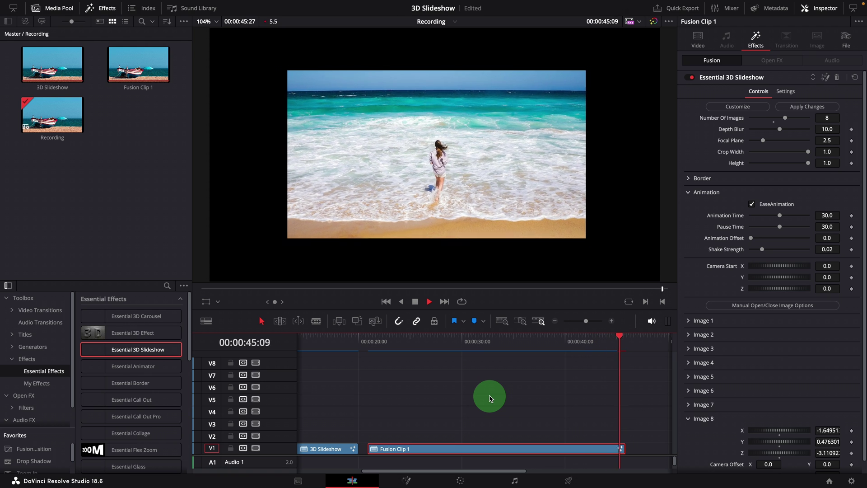
{"action": "left_click", "coordinate": [367, 340]}
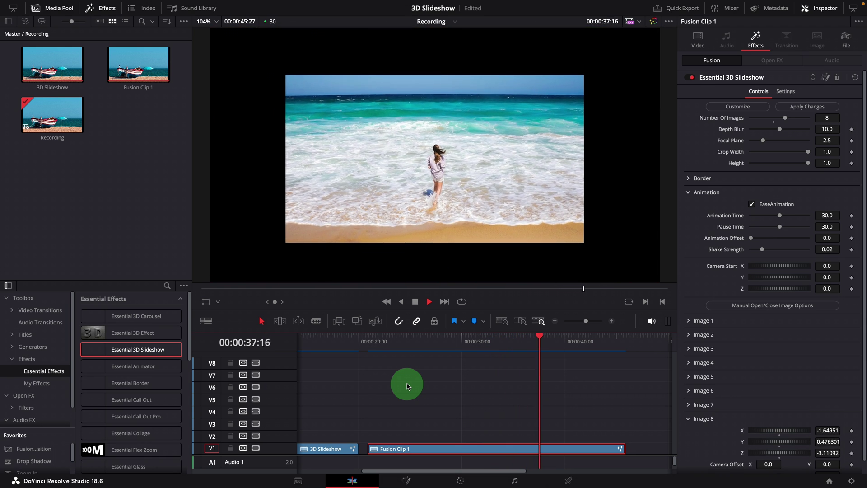
Place the playhead at 00:00:22:08 on the beached boats photo and move Fusion Clip 1 up to track V2
{"action": "left_click", "coordinate": [382, 339]}
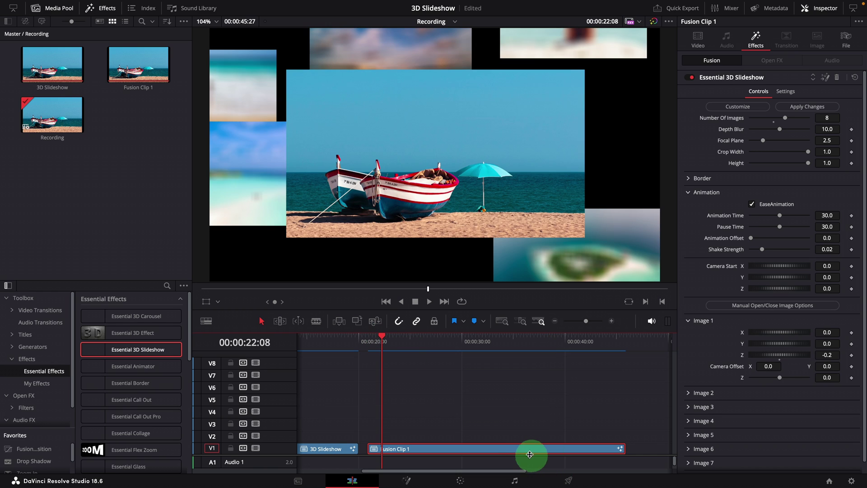
{"action": "left_click", "coordinate": [469, 455]}
{"action": "left_click_drag", "start_coordinate": [468, 451], "coordinate": [468, 439]}
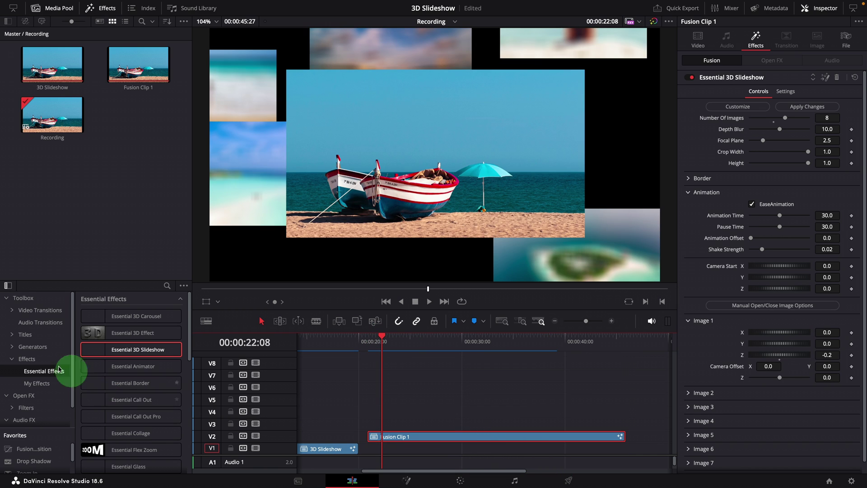
Place a Paper generator on V1 beneath Fusion Clip 1, matching its full length, and set its Saturation to 0.64
{"action": "left_click", "coordinate": [33, 346]}
{"action": "scroll", "coordinate": [151, 395], "scroll_direction": "down", "scroll_amount": 5}
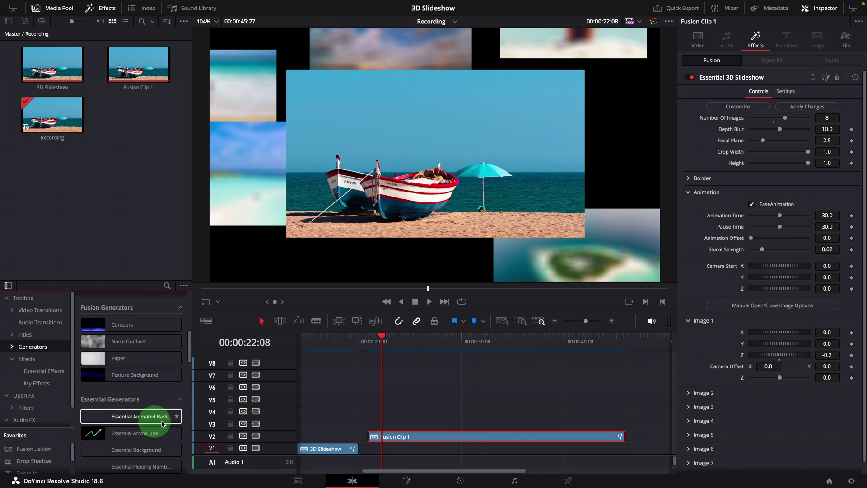
{"action": "left_click_drag", "start_coordinate": [93, 362], "coordinate": [393, 449]}
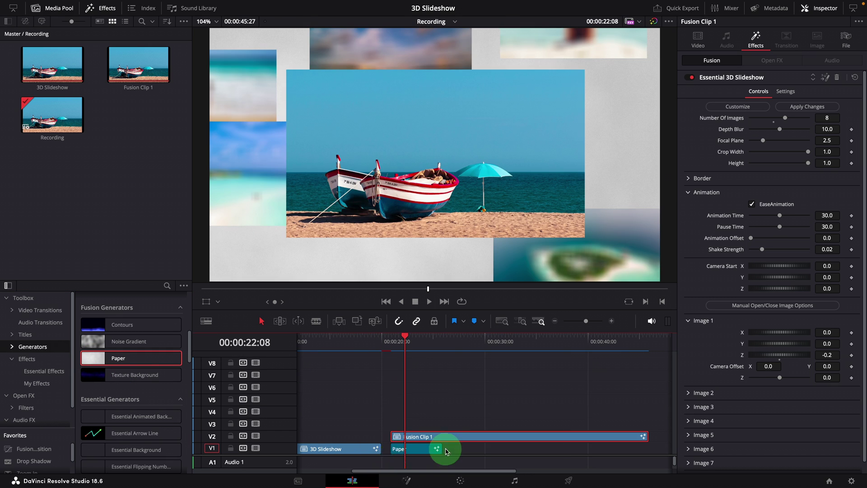
{"action": "left_click", "coordinate": [581, 452]}
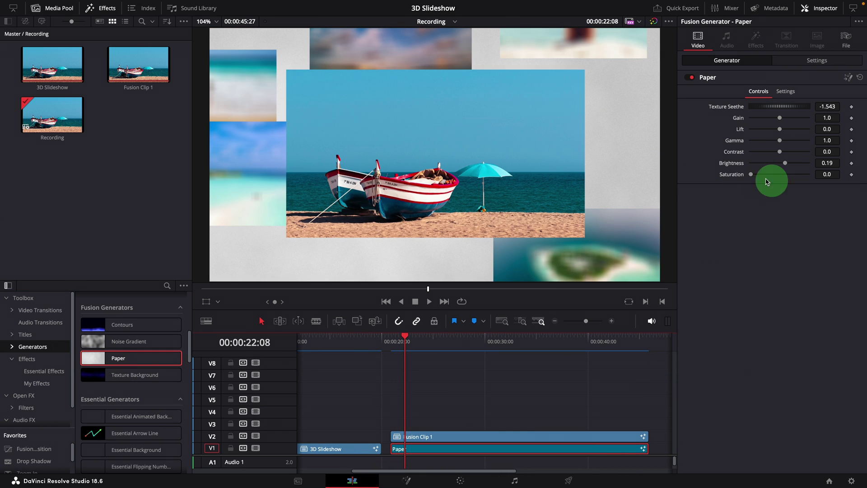
{"action": "left_click_drag", "start_coordinate": [751, 174], "coordinate": [758, 176]}
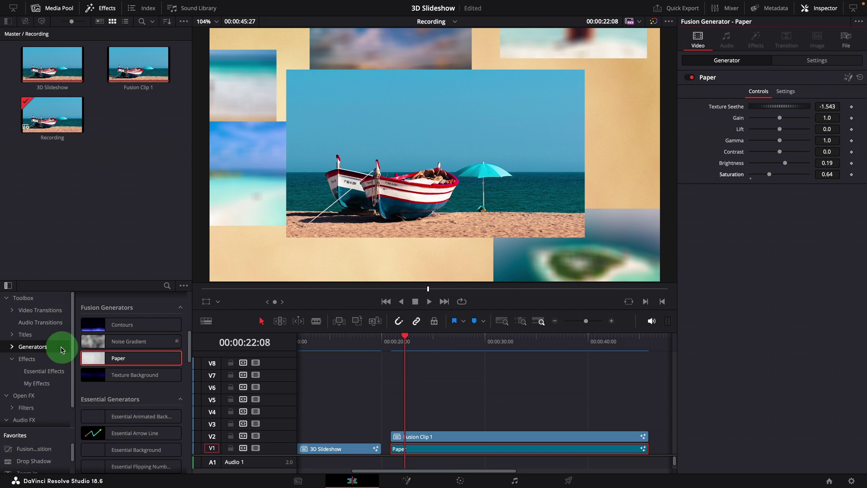
Apply the favorite Drop Shadow effect to Fusion Clip 1 on V2
{"action": "left_click", "coordinate": [34, 359]}
{"action": "left_click_drag", "start_coordinate": [35, 460], "coordinate": [95, 458]}
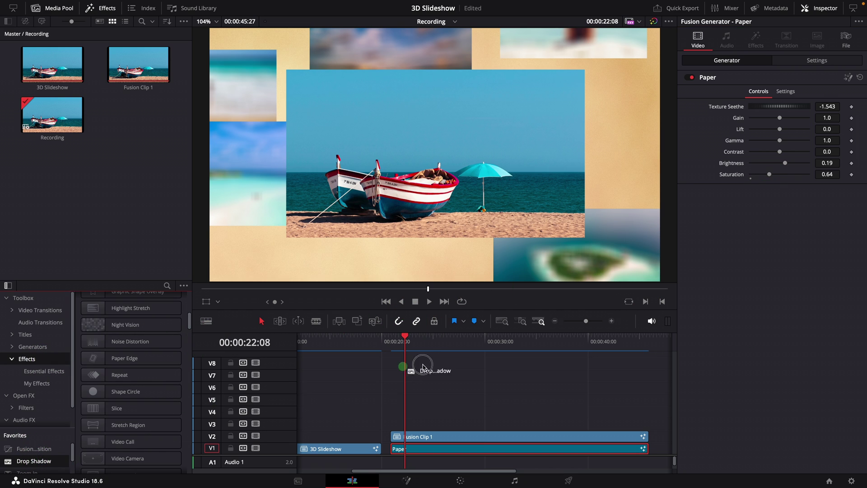
{"action": "left_click_drag", "start_coordinate": [424, 367], "coordinate": [459, 438]}
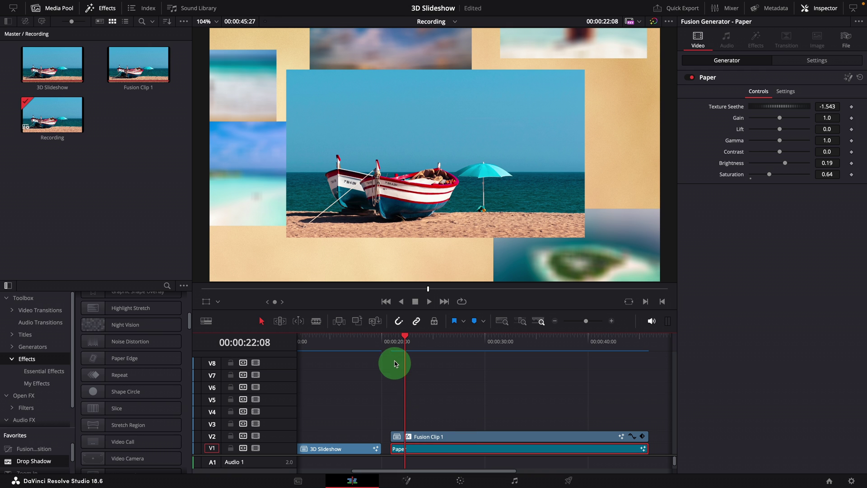
Play Fusion Clip 1 from its start to check the drop shadow over the paper background
{"action": "left_click", "coordinate": [389, 341]}
{"action": "key", "text": "space"}
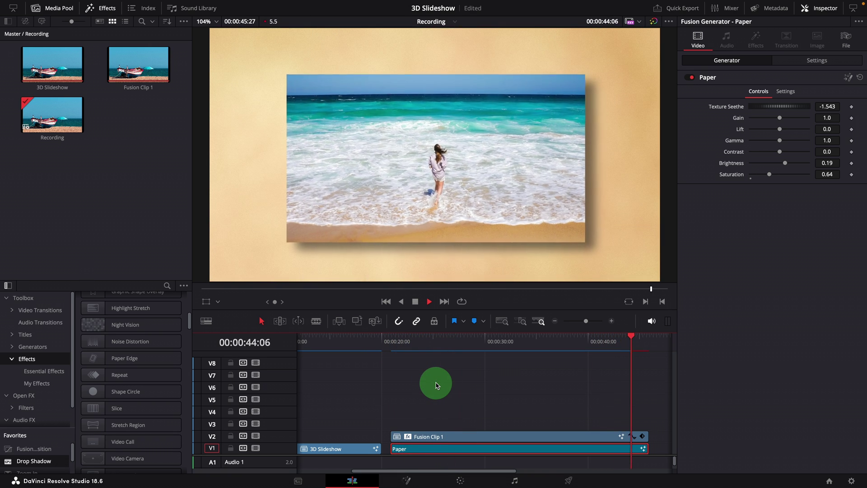
{"action": "left_click", "coordinate": [390, 342]}
{"action": "key", "text": "space"}
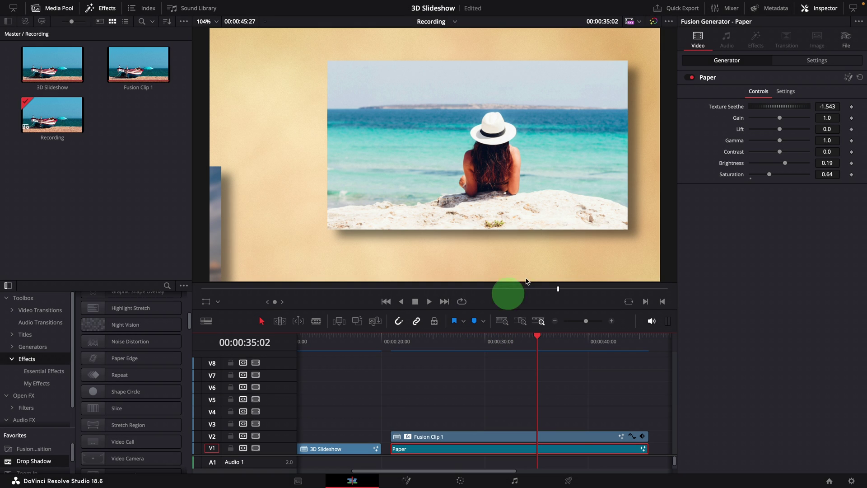
Show the Essential 3D Slideshow settings of Fusion Clip 1 and set Depth Blur to 6.0 with the playhead at 00:00:22:00
{"action": "left_click", "coordinate": [484, 436]}
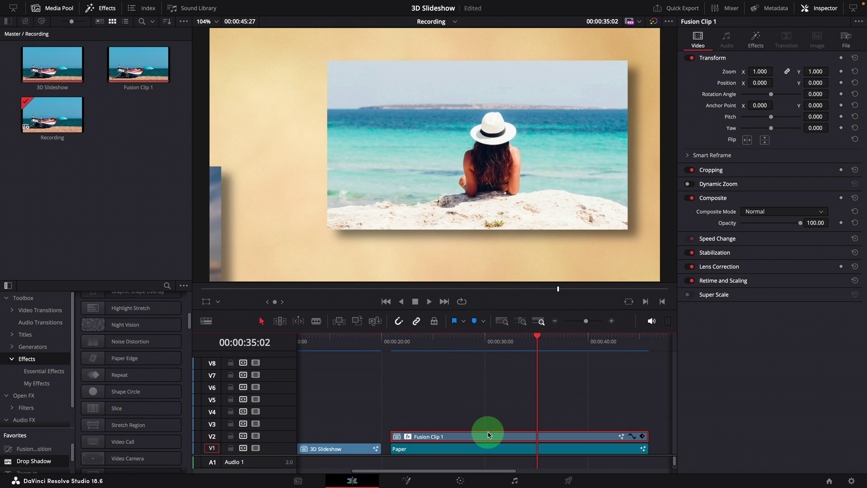
{"action": "left_click", "coordinate": [754, 42]}
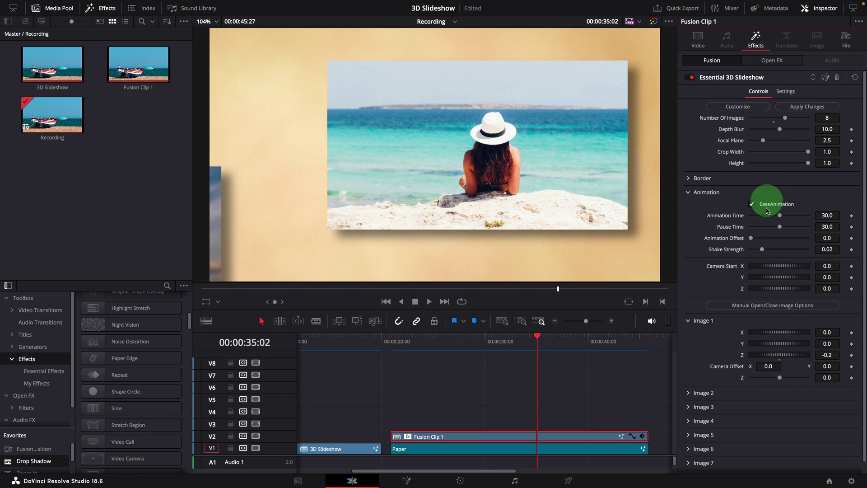
{"action": "mouse_move", "coordinate": [393, 341]}
{"action": "left_mouse_down"}
{"action": "mouse_move", "coordinate": [427, 345]}
{"action": "mouse_move", "coordinate": [409, 342]}
{"action": "left_mouse_up"}
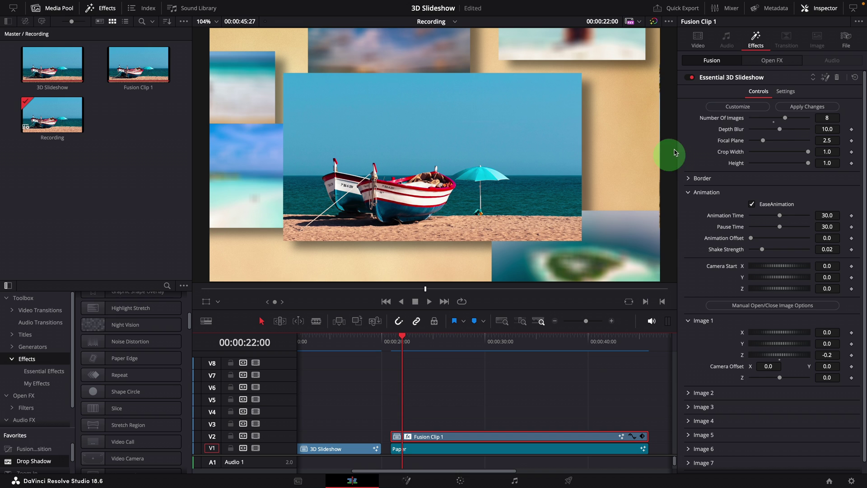
{"action": "mouse_move", "coordinate": [780, 131]}
{"action": "left_mouse_down"}
{"action": "mouse_move", "coordinate": [739, 136]}
{"action": "mouse_move", "coordinate": [777, 133]}
{"action": "left_mouse_up"}
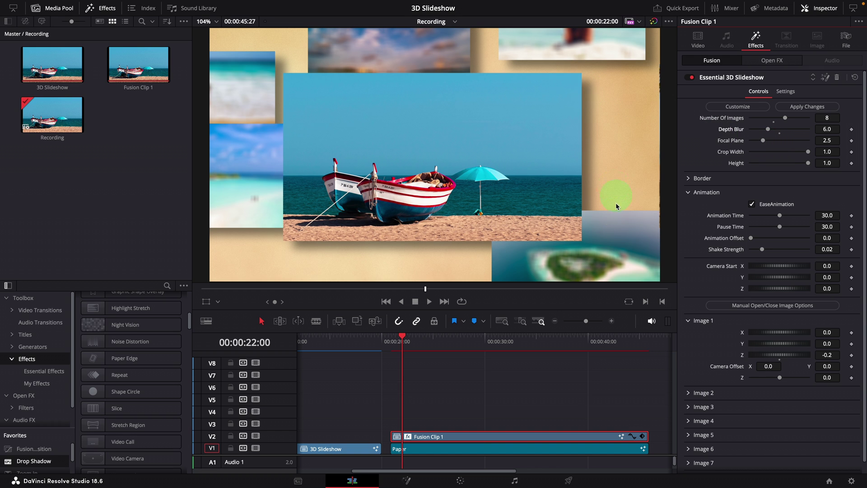
Try a slideshow Focal Plane of 7.756, then return it to 2.5
{"action": "left_click", "coordinate": [763, 151]}
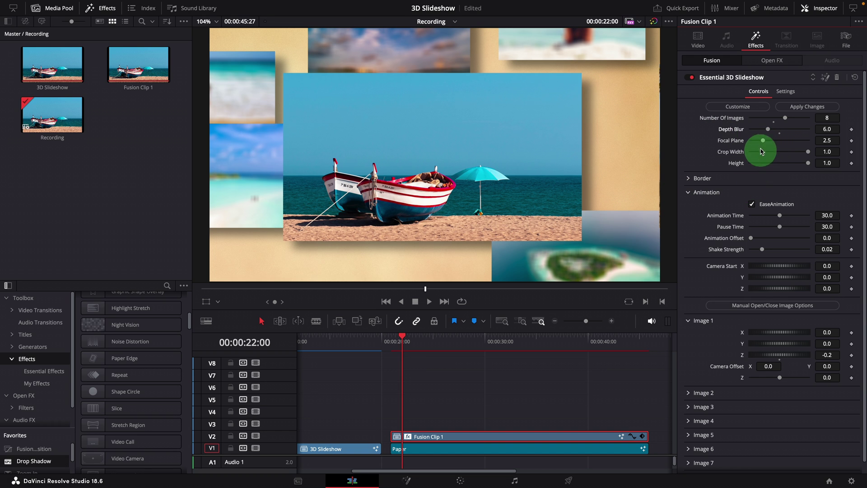
{"action": "mouse_move", "coordinate": [768, 144]}
{"action": "left_mouse_down"}
{"action": "mouse_move", "coordinate": [795, 142]}
{"action": "mouse_move", "coordinate": [760, 150]}
{"action": "left_mouse_up"}
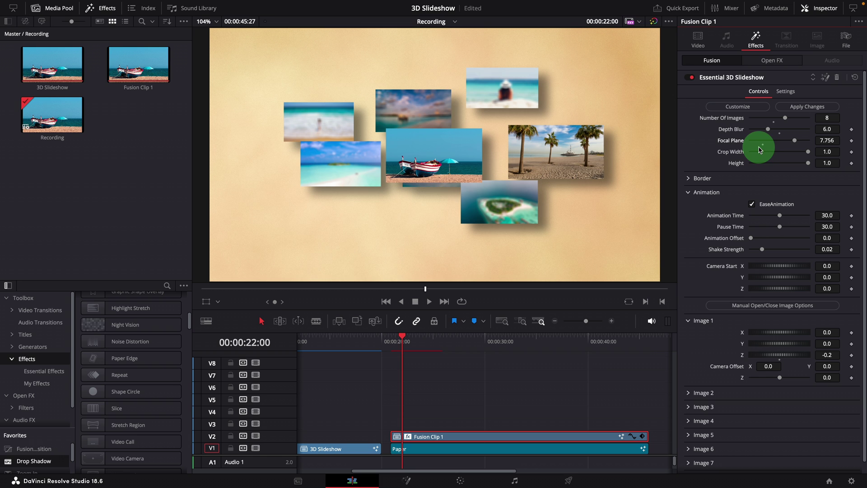
{"action": "left_click", "coordinate": [808, 152]}
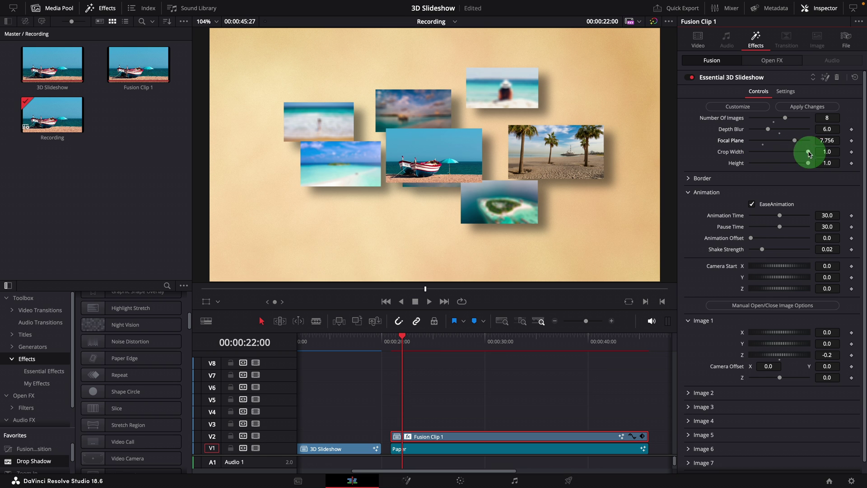
{"action": "left_click_drag", "start_coordinate": [778, 146], "coordinate": [763, 147]}
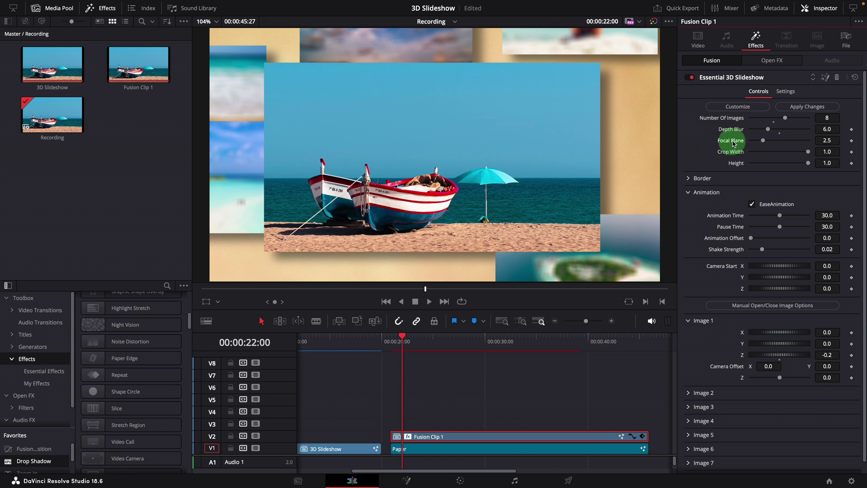
Crop the slideshow images to a Crop Width of 0.6 and Height of 0.8, and set Focal Plane to 2.146
{"action": "left_click_drag", "start_coordinate": [797, 152], "coordinate": [761, 142]}
{"action": "left_click", "coordinate": [797, 163]}
{"action": "left_click", "coordinate": [763, 142]}
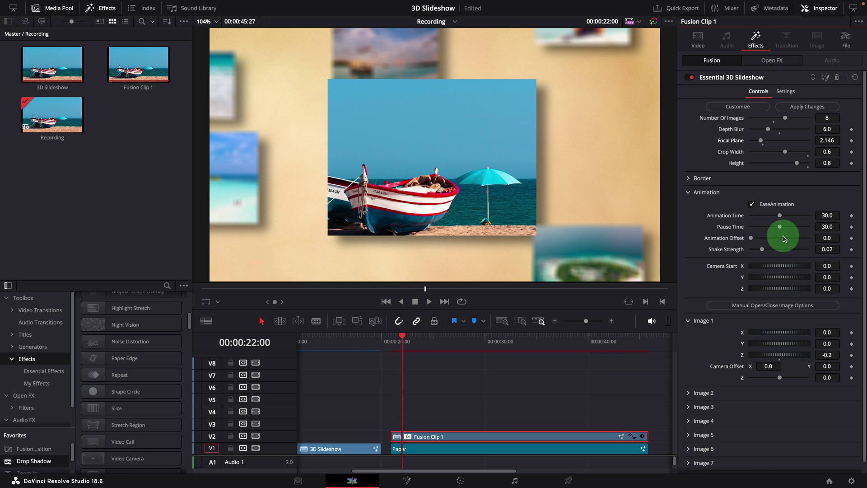
Add a white border to the slideshow images with a Border Width of 0.02
{"action": "left_click", "coordinate": [695, 180]}
{"action": "left_click", "coordinate": [758, 195]}
{"action": "left_click_drag", "start_coordinate": [758, 196], "coordinate": [764, 193]}
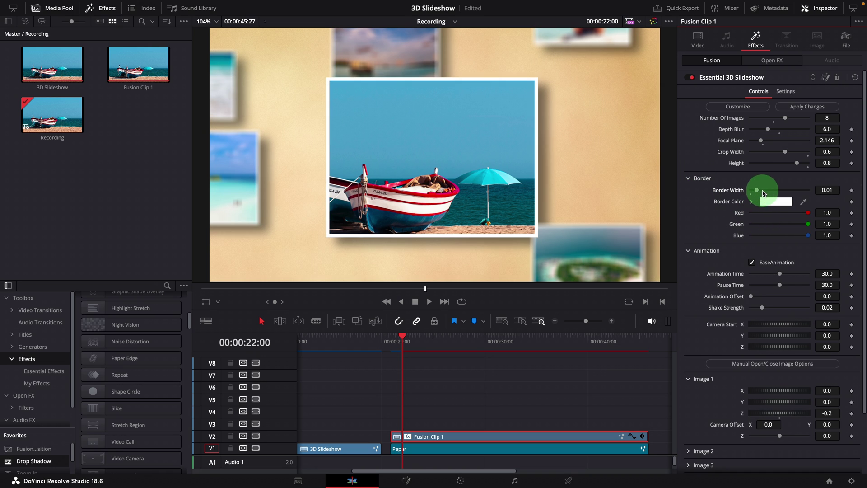
{"action": "mouse_move", "coordinate": [809, 213]}
{"action": "left_mouse_down"}
{"action": "mouse_move", "coordinate": [789, 213]}
{"action": "mouse_move", "coordinate": [797, 234]}
{"action": "mouse_move", "coordinate": [751, 235]}
{"action": "mouse_move", "coordinate": [809, 213]}
{"action": "left_mouse_up"}
{"action": "left_click", "coordinate": [748, 202]}
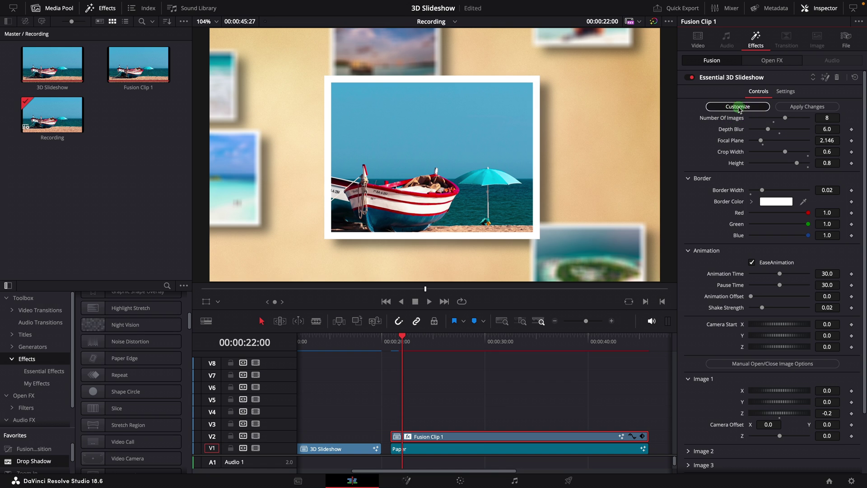
Switch the Essential 3D Slideshow to Customize mode to show its images as numbered placeholders
{"action": "left_click", "coordinate": [738, 107]}
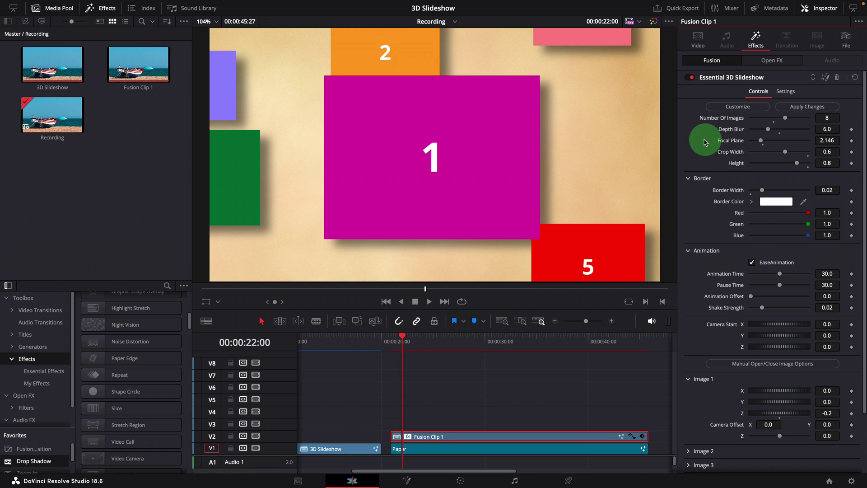
{"action": "left_click", "coordinate": [564, 246]}
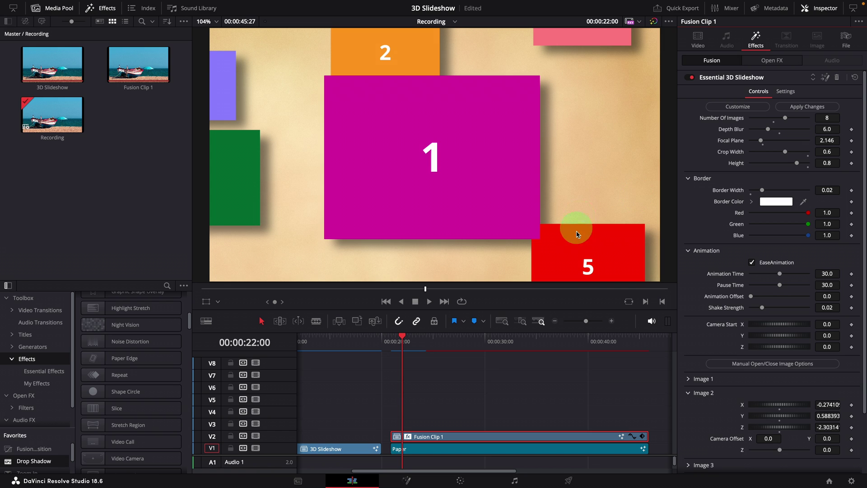
{"action": "left_click", "coordinate": [581, 244]}
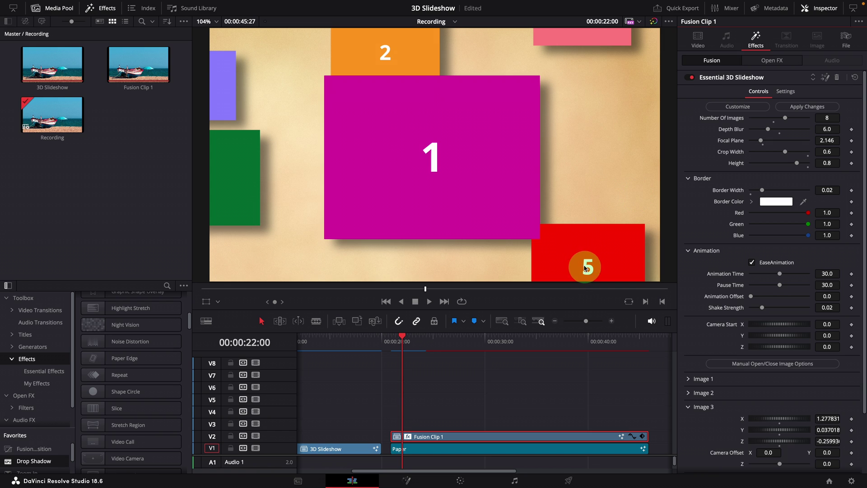
{"action": "left_click", "coordinate": [470, 114]}
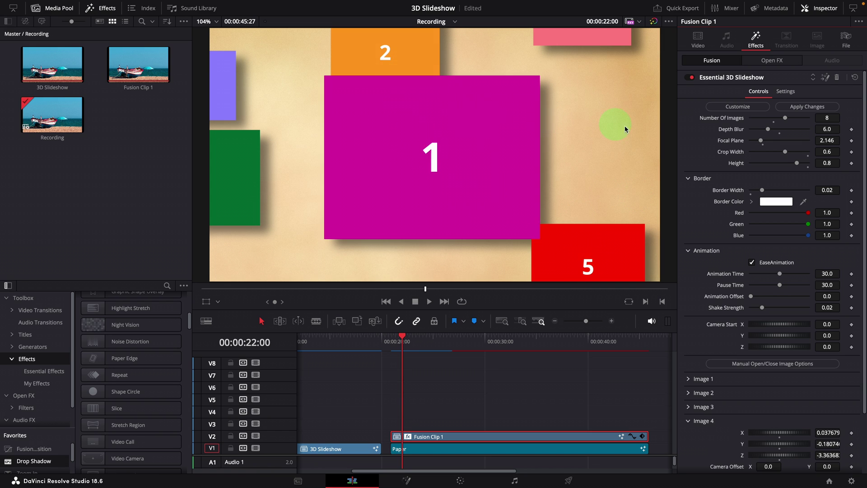
{"action": "left_click", "coordinate": [490, 90]}
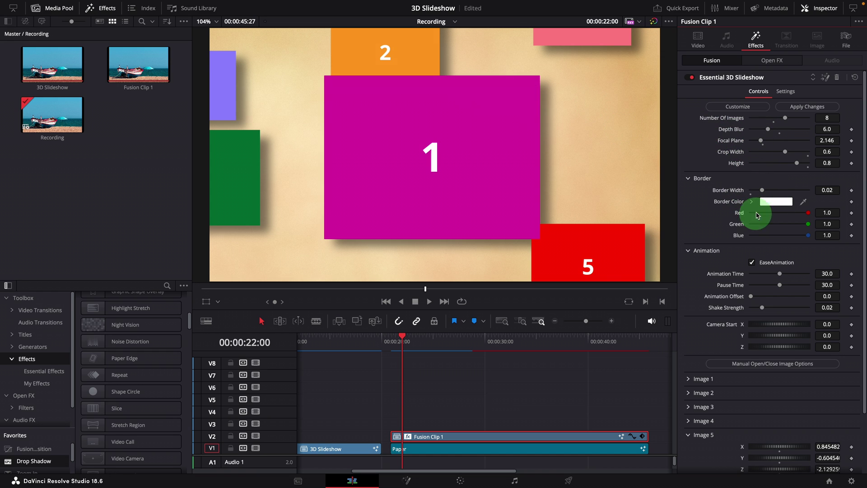
{"action": "left_click", "coordinate": [632, 191]}
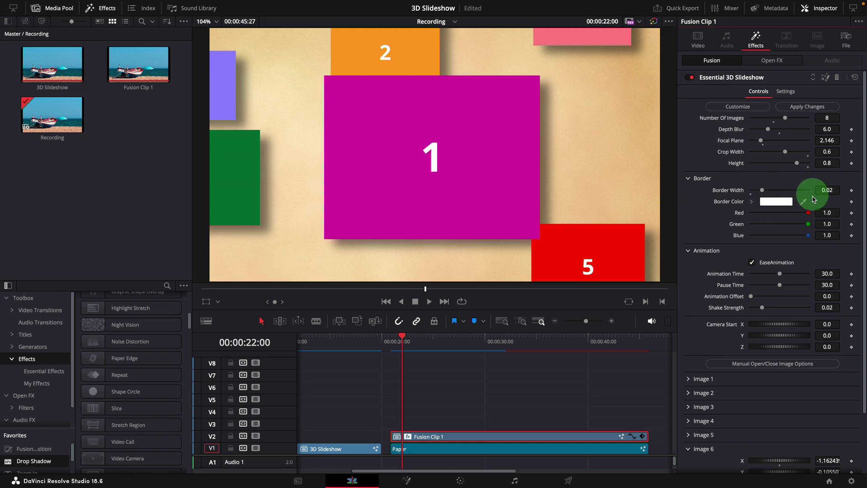
Try an Animation Offset of 11.34, view the clip's first frame, and reset the offset to 0.0
{"action": "scroll", "coordinate": [803, 217], "scroll_direction": "down", "scroll_amount": 3}
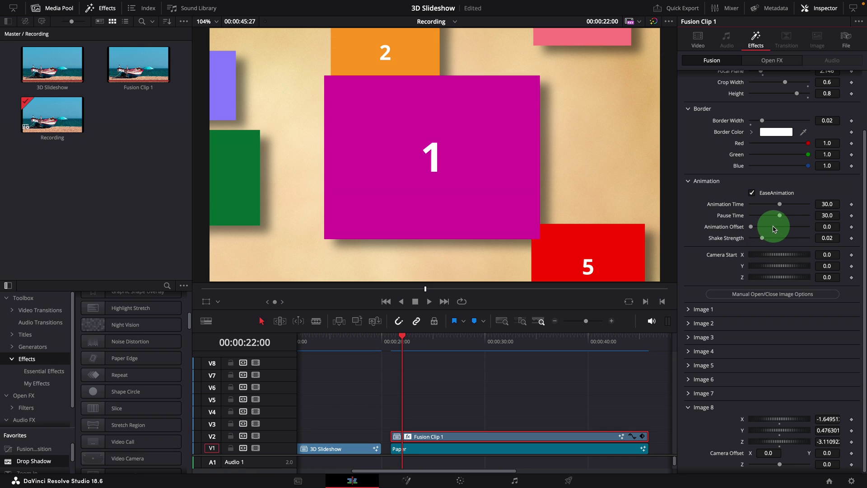
{"action": "left_click_drag", "start_coordinate": [752, 227], "coordinate": [762, 227]}
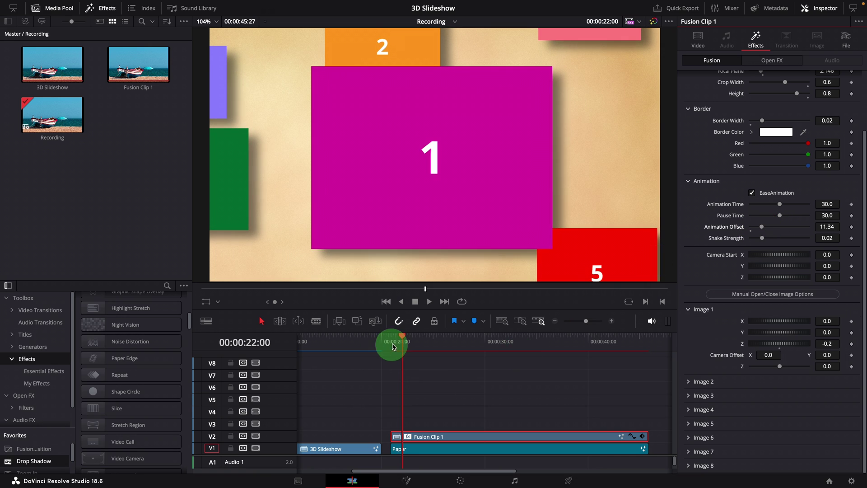
{"action": "left_click_drag", "start_coordinate": [397, 344], "coordinate": [391, 345]}
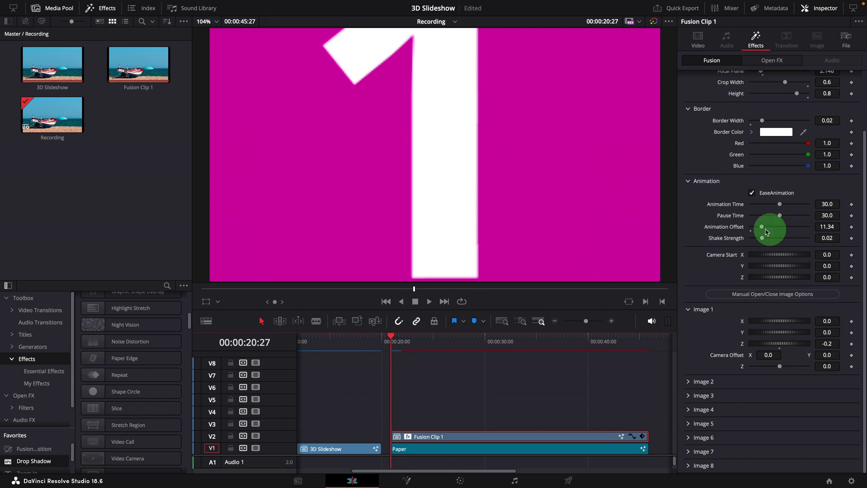
{"action": "double_click", "coordinate": [725, 230]}
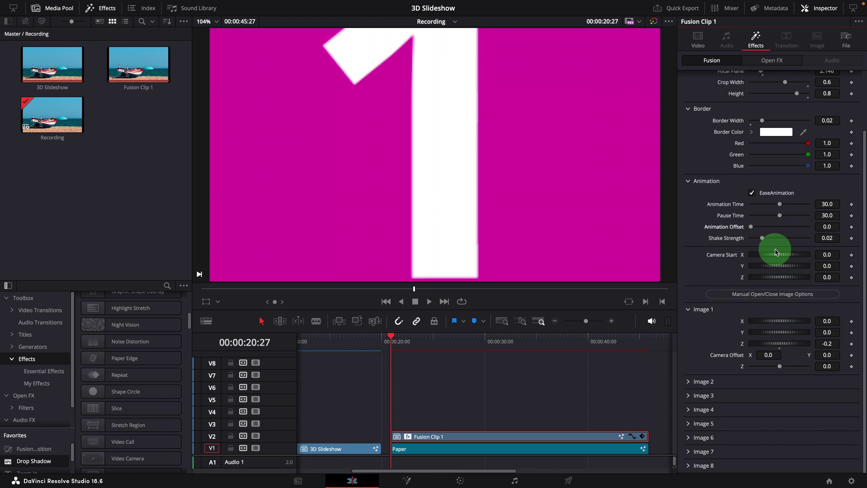
Try the slideshow with Shake Strength at 0.0, then restore it to 0.02 and play it again to compare
{"action": "left_click_drag", "start_coordinate": [762, 241], "coordinate": [744, 242]}
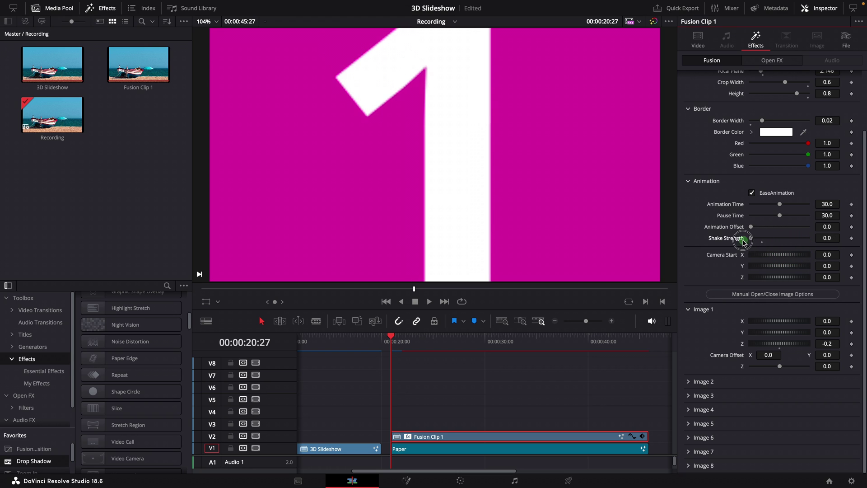
{"action": "key", "text": "space"}
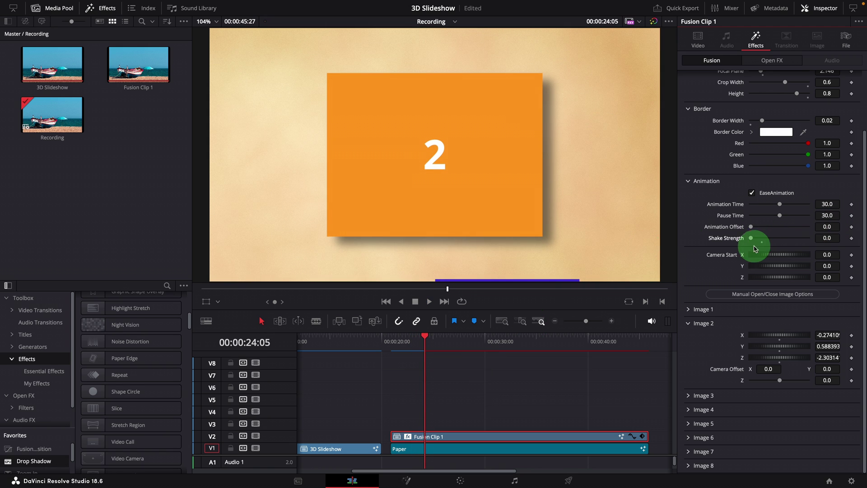
{"action": "key", "text": "space"}
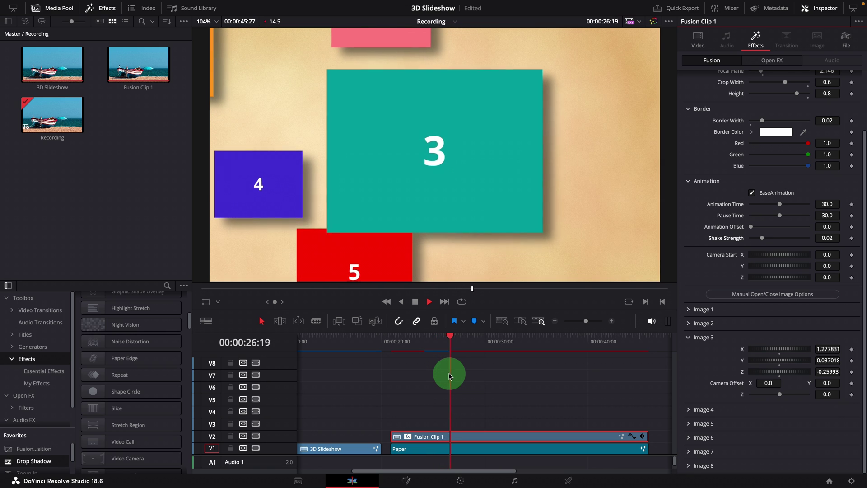
{"action": "key", "text": "space"}
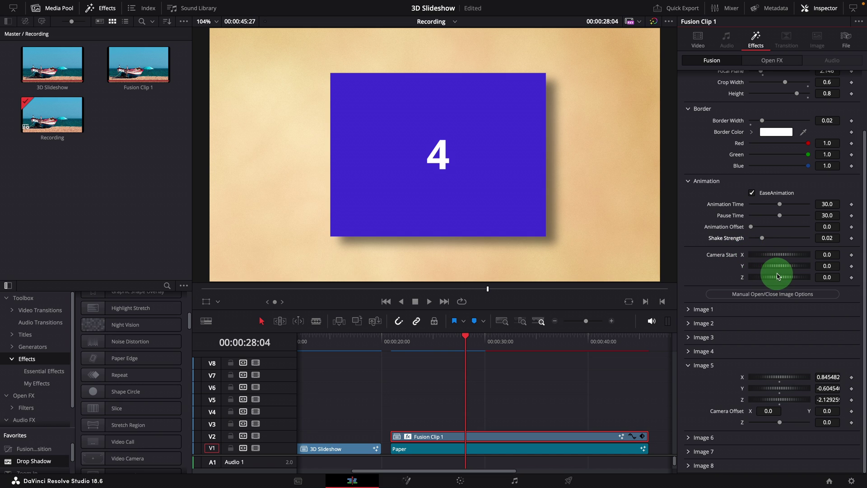
At the start of Fusion Clip 1, set Camera Start to X 3.159, Y 1.855 and Z 12.17
{"action": "left_click", "coordinate": [392, 342]}
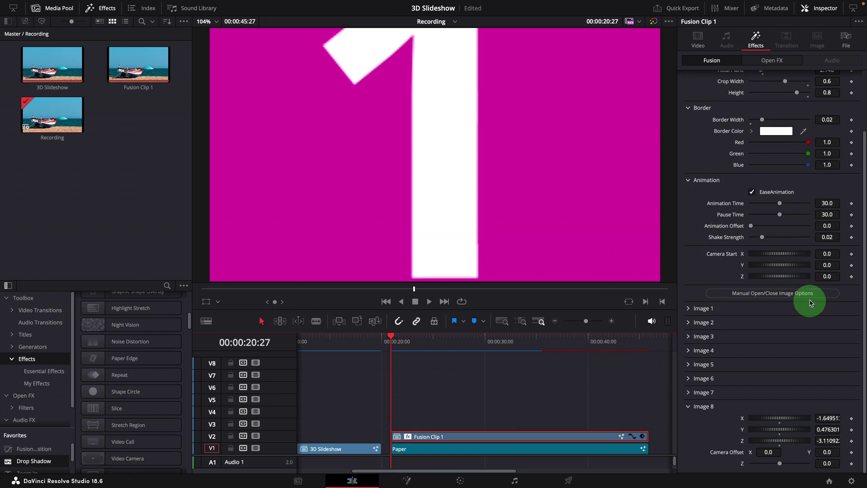
{"action": "left_click_drag", "start_coordinate": [772, 278], "coordinate": [826, 257]}
{"action": "left_click", "coordinate": [766, 291]}
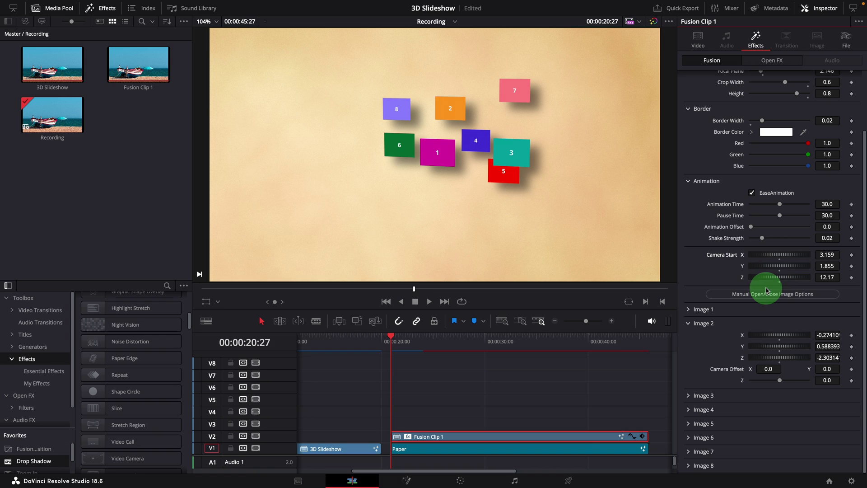
{"action": "left_click", "coordinate": [790, 295]}
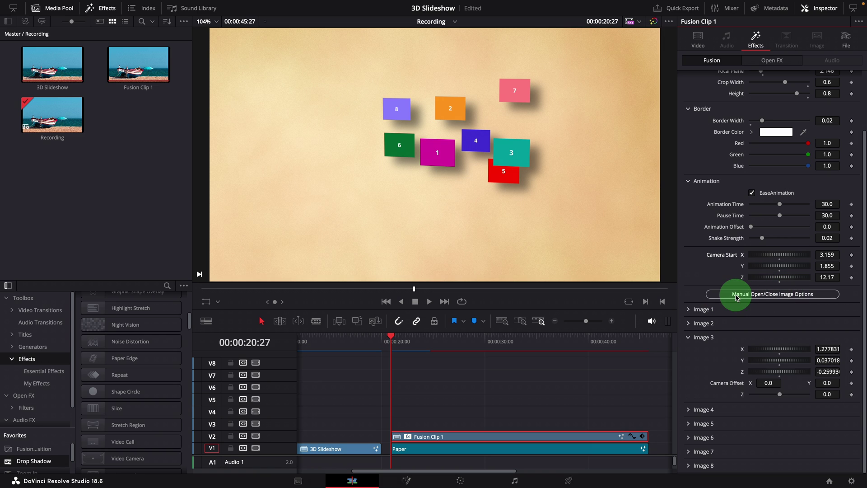
{"action": "left_click", "coordinate": [775, 299]}
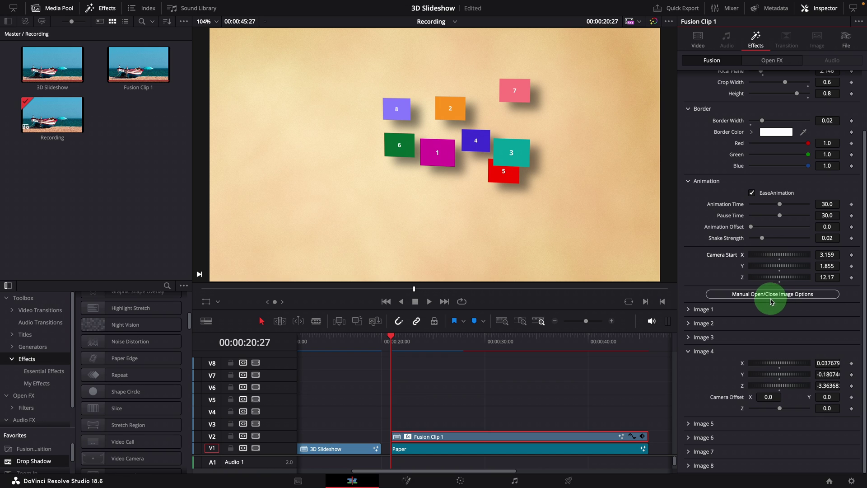
{"action": "left_click", "coordinate": [783, 313]}
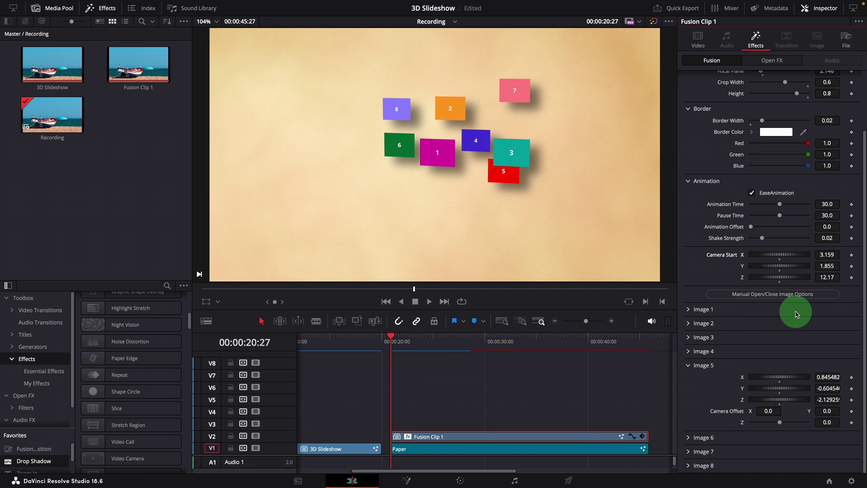
Preview the slideshow up to Image 2, select Fusion Clip 1 and set the Render Cache to None
{"action": "left_click_drag", "start_coordinate": [388, 341], "coordinate": [425, 348]}
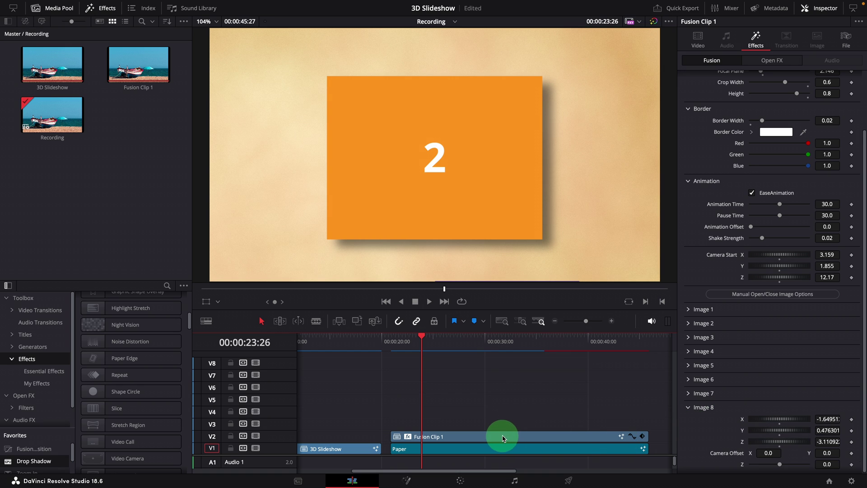
{"action": "left_click", "coordinate": [503, 437]}
{"action": "mouse_move", "coordinate": [169, 4]}
{"action": "left_click", "coordinate": [249, 5]}
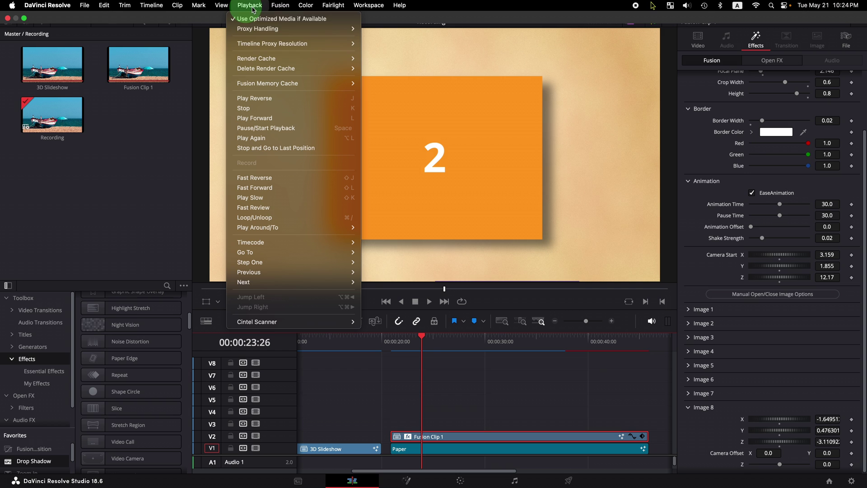
{"action": "mouse_move", "coordinate": [294, 59]}
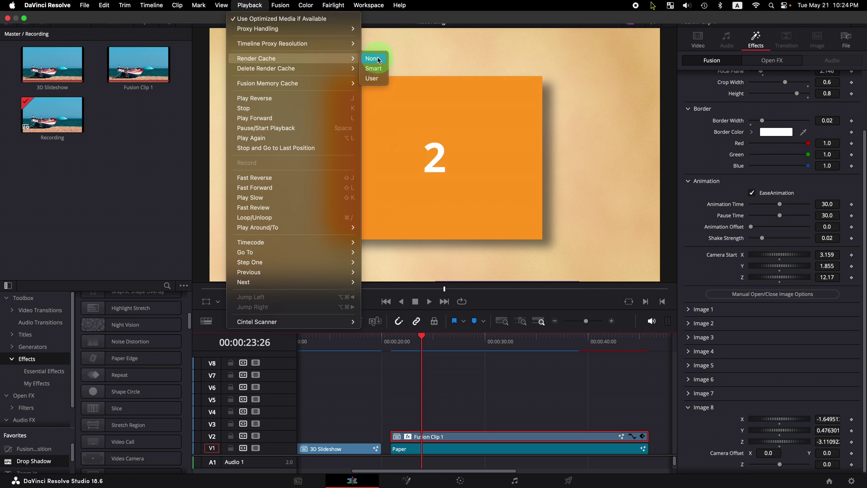
{"action": "left_click", "coordinate": [373, 59]}
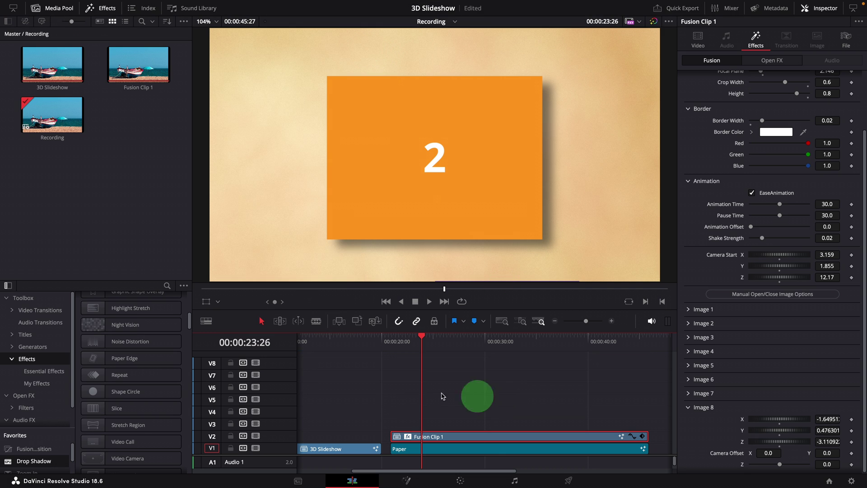
Play Fusion Clip 1 from its start, stop at Image 1 and set Image 1's position to X -0.58, Y -0.14
{"action": "left_click", "coordinate": [392, 340]}
{"action": "key", "text": "space"}
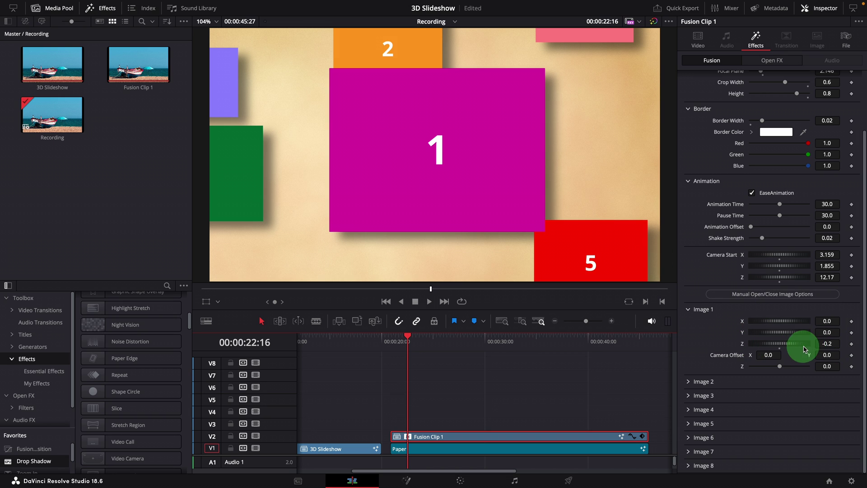
{"action": "left_click_drag", "start_coordinate": [776, 321], "coordinate": [768, 321]}
{"action": "left_click_drag", "start_coordinate": [817, 332], "coordinate": [335, 330]}
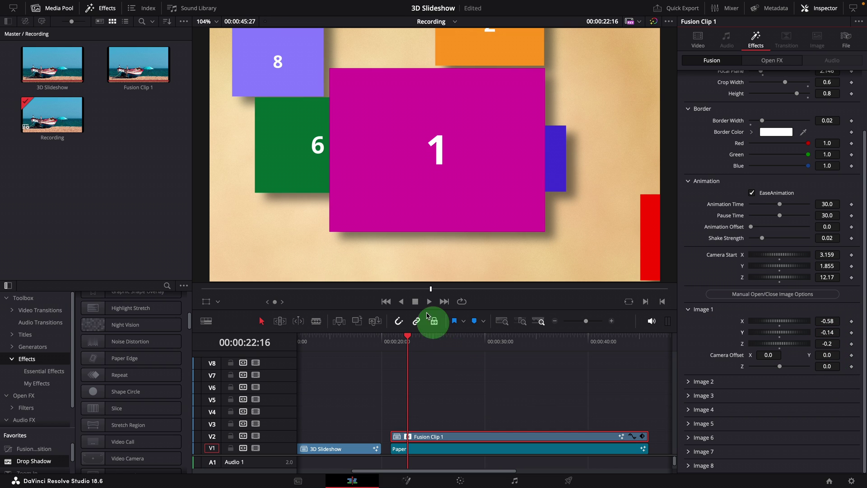
Play on to Image 2 and set its Camera Offset to X -0.857, Y -0.724 and Z 0.19
{"action": "left_click", "coordinate": [427, 301]}
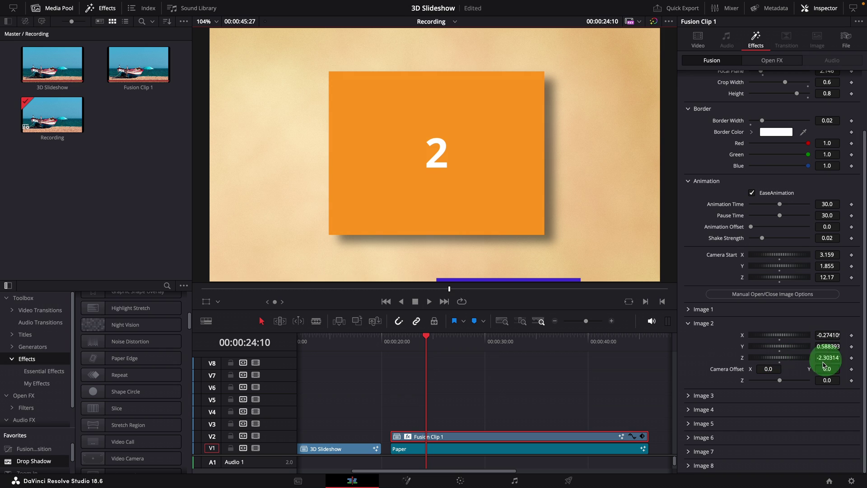
{"action": "left_click_drag", "start_coordinate": [727, 372], "coordinate": [834, 383]}
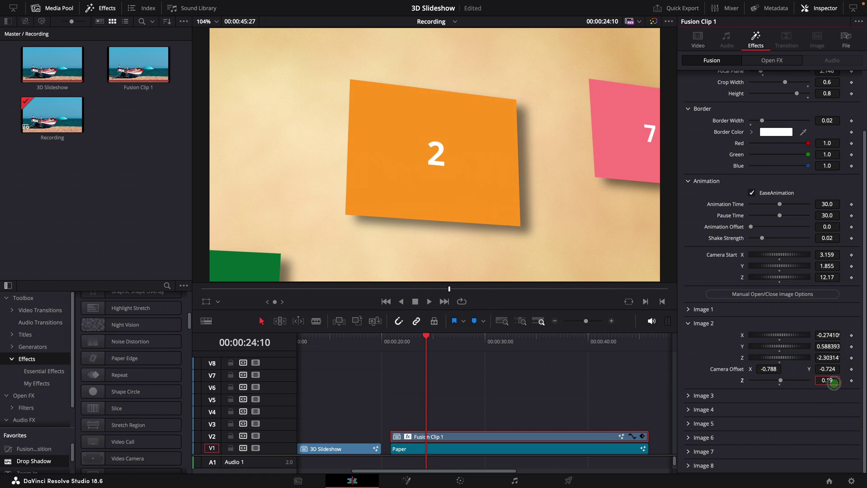
{"action": "left_click_drag", "start_coordinate": [770, 372], "coordinate": [723, 369]}
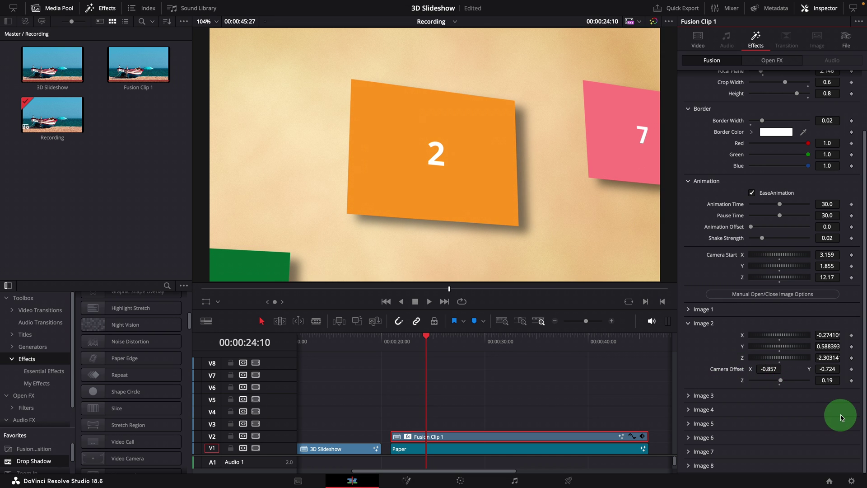
Play on to Image 3, set its Camera Offset to X 1.061 and Y -0.17, and continue through the following images to Image 6
{"action": "left_click", "coordinate": [533, 394]}
{"action": "key", "text": "space"}
{"action": "key", "text": "space"}
{"action": "left_click_drag", "start_coordinate": [768, 383], "coordinate": [496, 401]}
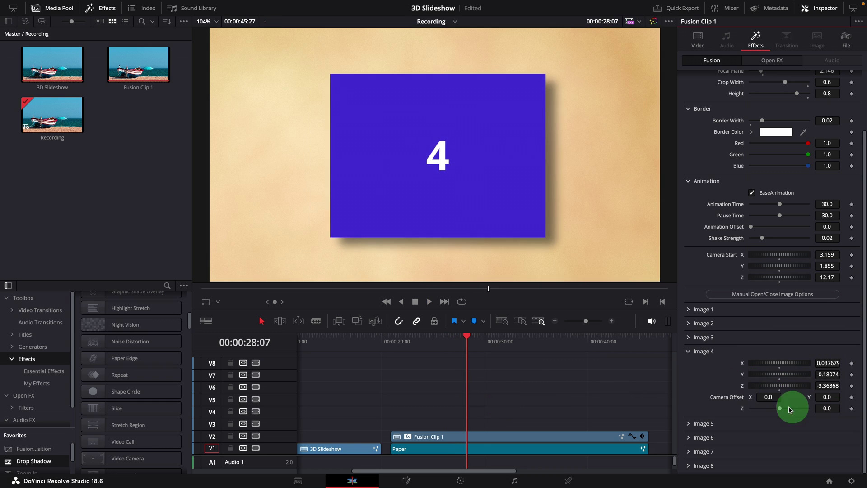
{"action": "left_click_drag", "start_coordinate": [790, 404], "coordinate": [836, 403]}
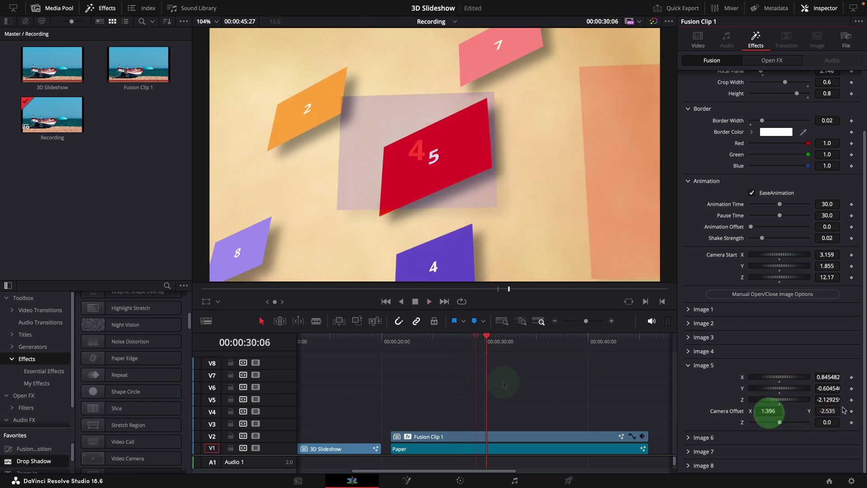
{"action": "left_click_drag", "start_coordinate": [768, 410], "coordinate": [521, 434]}
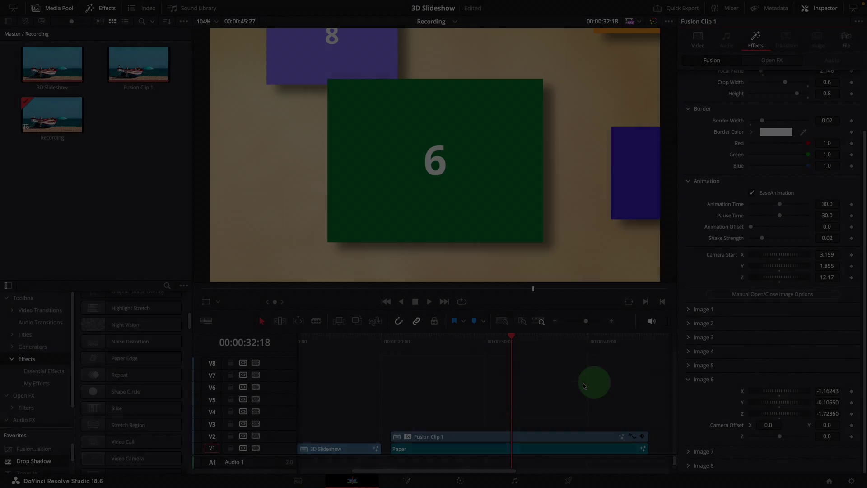
Switch the image options to manual opening and closing, and at the clip's start set Camera Start to X 0.0, Y 0.0 and Z 6.37
{"action": "left_click", "coordinate": [805, 403]}
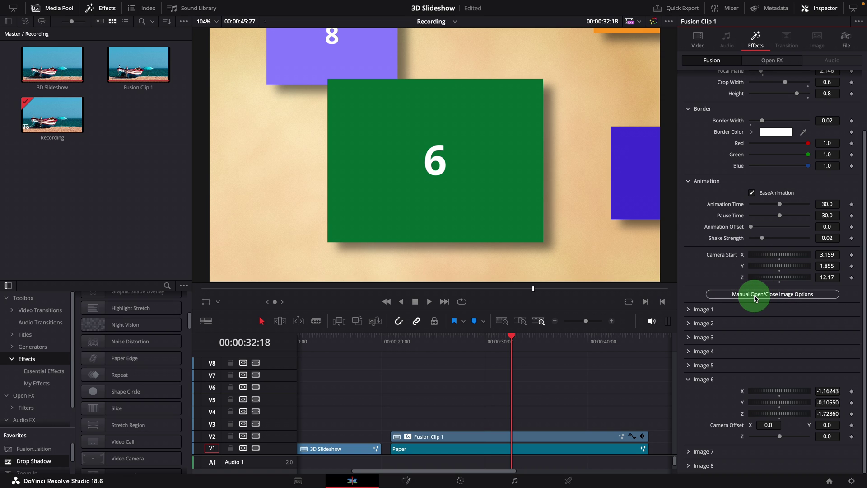
{"action": "left_click", "coordinate": [756, 298]}
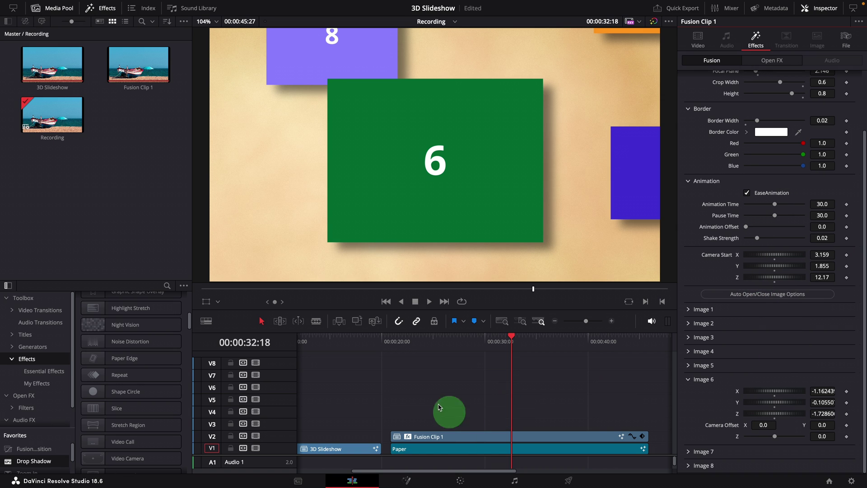
{"action": "left_click", "coordinate": [389, 344]}
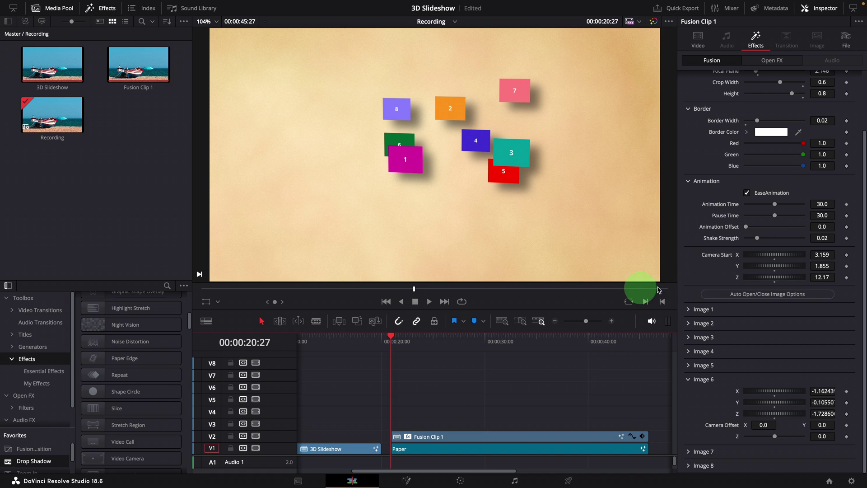
{"action": "double_click", "coordinate": [733, 255]}
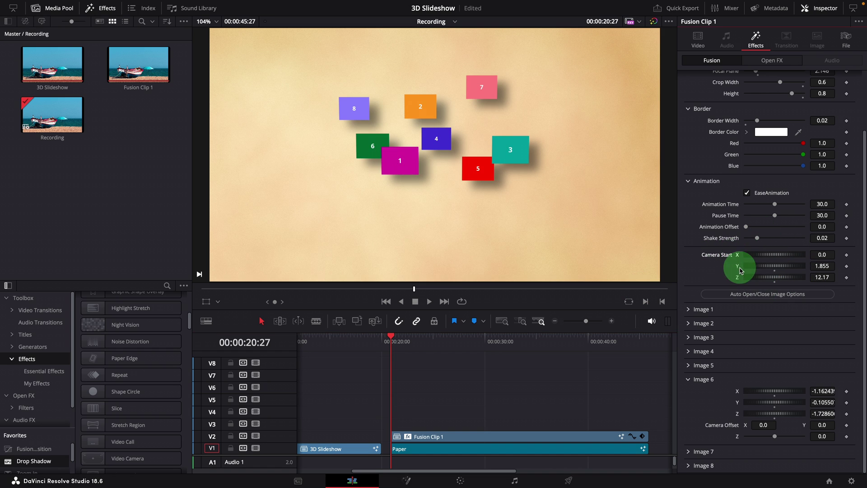
{"action": "double_click", "coordinate": [737, 267]}
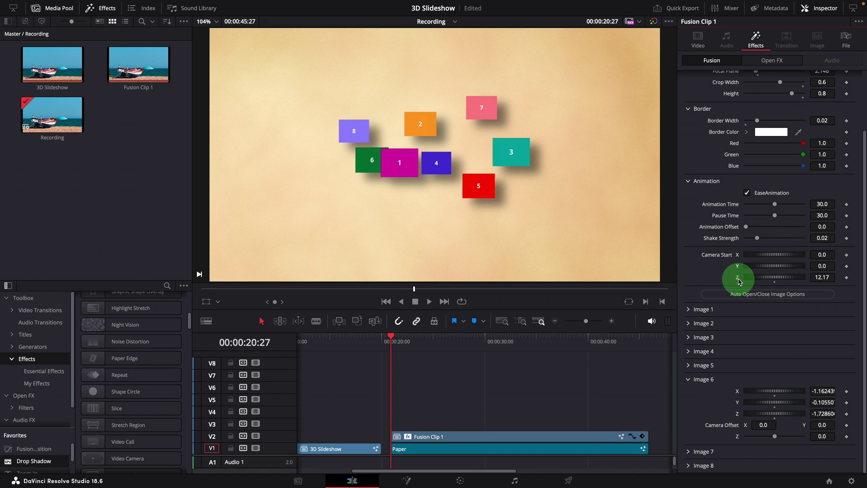
{"action": "left_click_drag", "start_coordinate": [794, 281], "coordinate": [786, 281]}
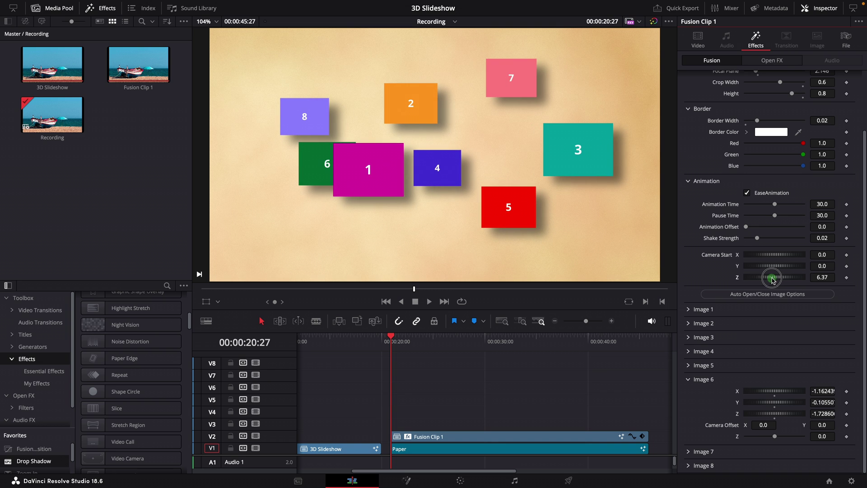
Reposition Image 1 to X -0.319, Y -0.227 and Image 3 to X 0.727, Y 0.047018
{"action": "left_click", "coordinate": [704, 310]}
{"action": "left_click_drag", "start_coordinate": [768, 321], "coordinate": [776, 323]}
{"action": "left_click", "coordinate": [705, 395]}
{"action": "left_click_drag", "start_coordinate": [793, 407], "coordinate": [779, 409]}
{"action": "scroll", "coordinate": [745, 384], "scroll_direction": "down", "scroll_amount": 3}
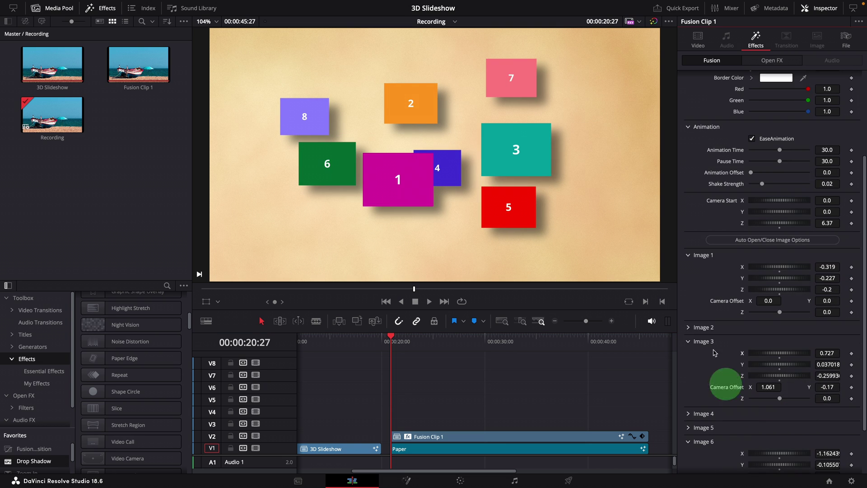
{"action": "left_click_drag", "start_coordinate": [835, 365], "coordinate": [836, 366]}
Set Image 2's Y to 0.465393, Image 7 to about X 0.552, Y 0.834, and Image 8 to about X -1.24, Z -4.50
{"action": "left_click", "coordinate": [743, 328]}
{"action": "left_click_drag", "start_coordinate": [835, 350], "coordinate": [825, 351]}
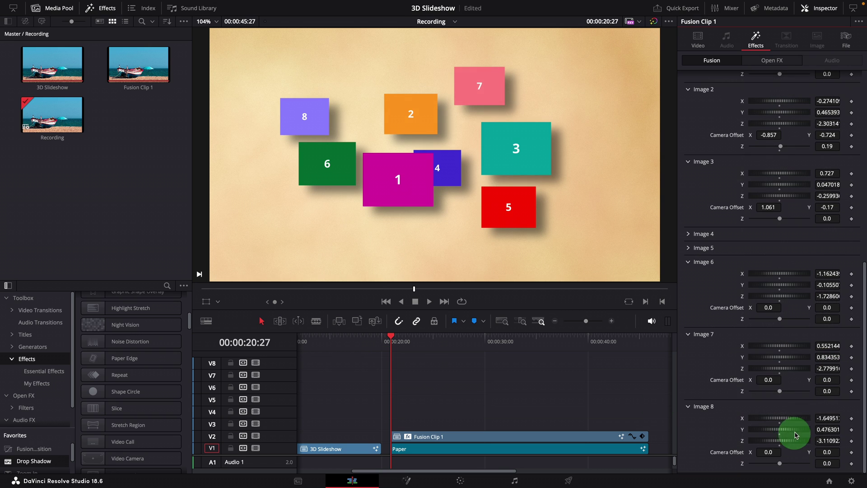
{"action": "left_click_drag", "start_coordinate": [820, 419], "coordinate": [829, 445]}
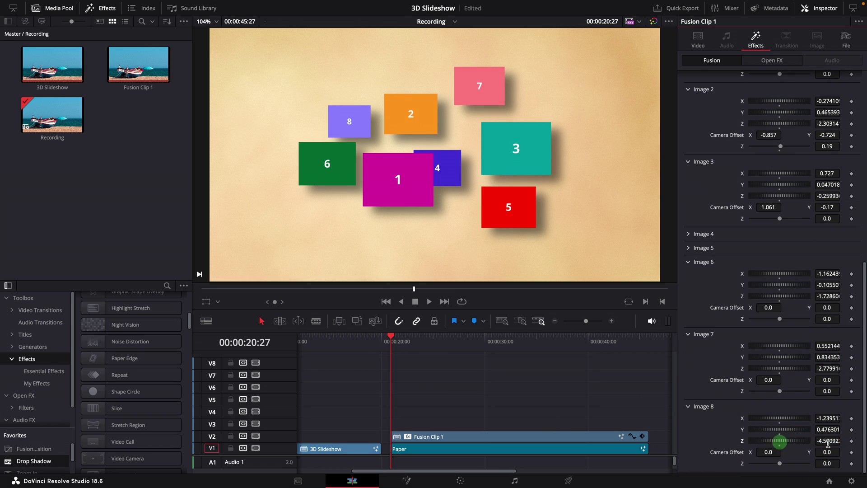
Play the rearranged placeholder slideshow from the clip's start, then apply the changes to bring back the photos
{"action": "left_click", "coordinate": [393, 337]}
{"action": "key", "text": "space"}
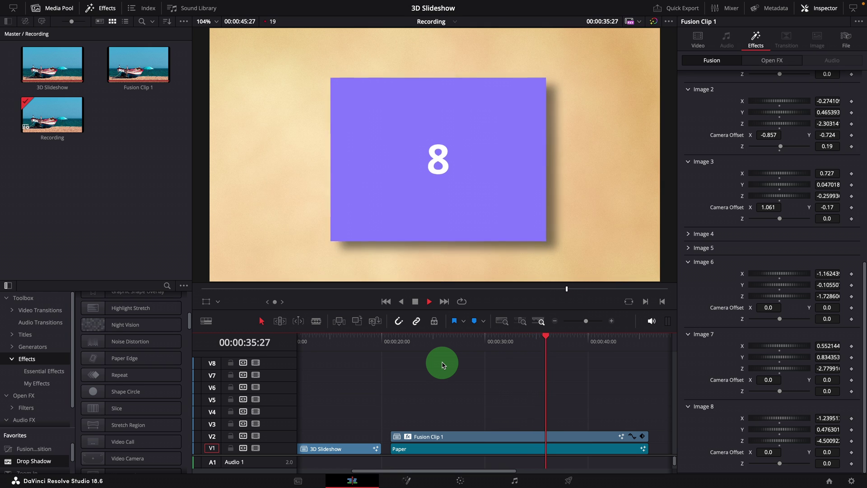
{"action": "key", "text": "space"}
{"action": "scroll", "coordinate": [814, 144], "scroll_direction": "up", "scroll_amount": 6}
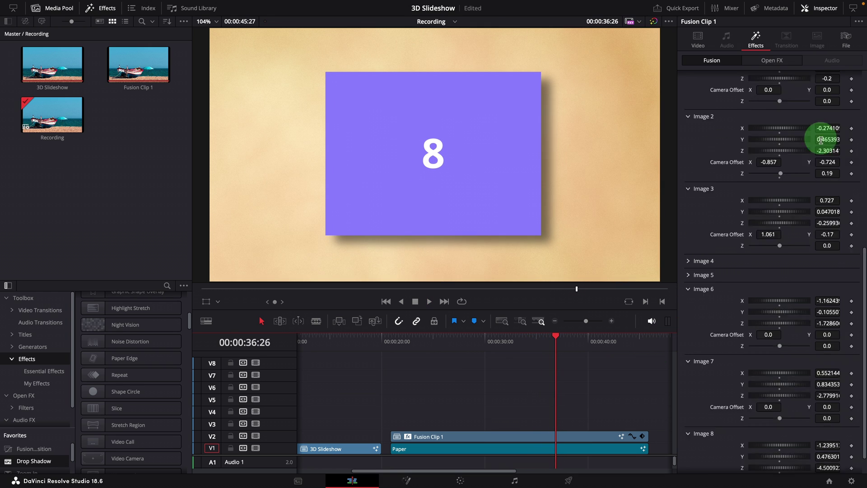
{"action": "scroll", "coordinate": [813, 145], "scroll_direction": "up", "scroll_amount": 5}
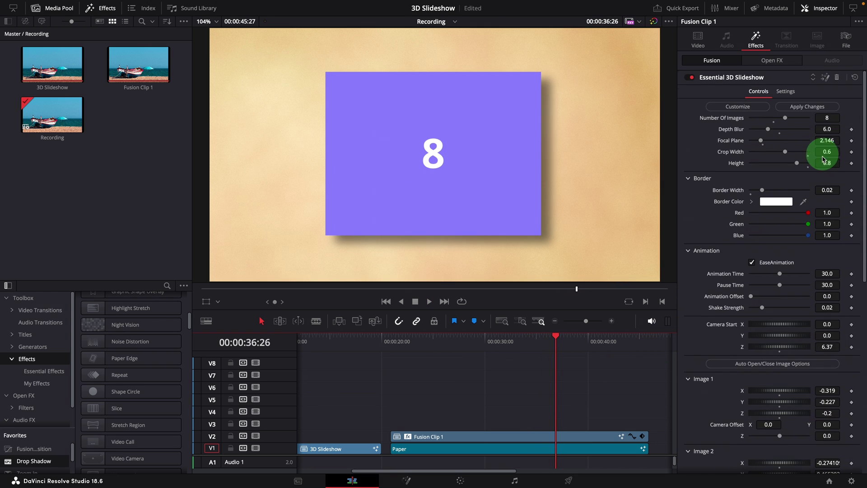
{"action": "left_click", "coordinate": [815, 109]}
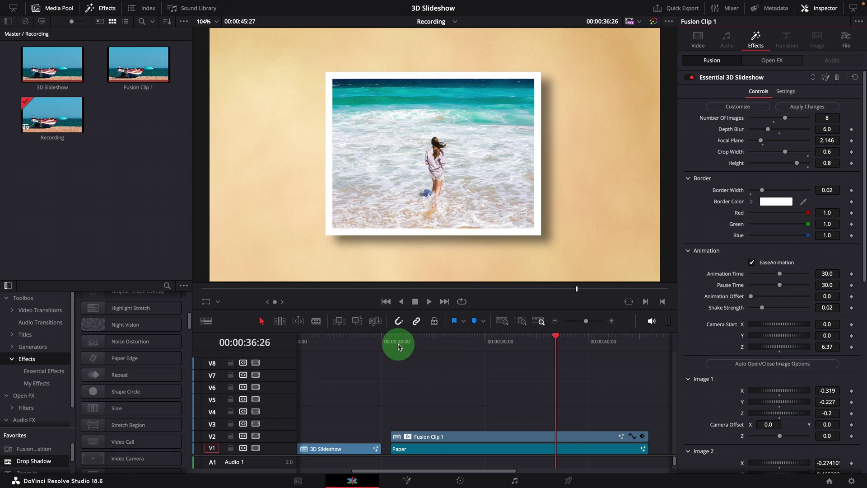
Return to the start of Fusion Clip 1, set the Render Cache to Smart and play the finished slideshow
{"action": "left_click", "coordinate": [391, 343]}
{"action": "key", "text": "space"}
{"action": "key", "text": "space"}
{"action": "left_click", "coordinate": [489, 435]}
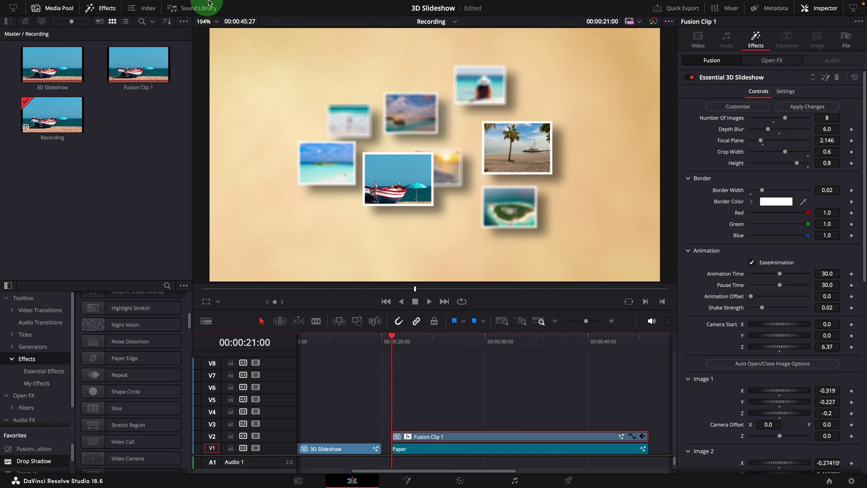
{"action": "left_click", "coordinate": [250, 5]}
{"action": "mouse_move", "coordinate": [294, 63]}
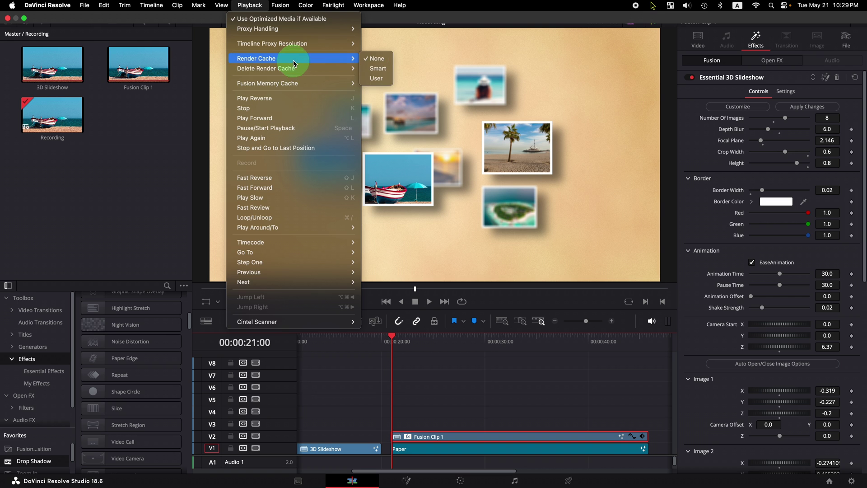
{"action": "left_click", "coordinate": [378, 73]}
{"action": "key", "text": "space"}
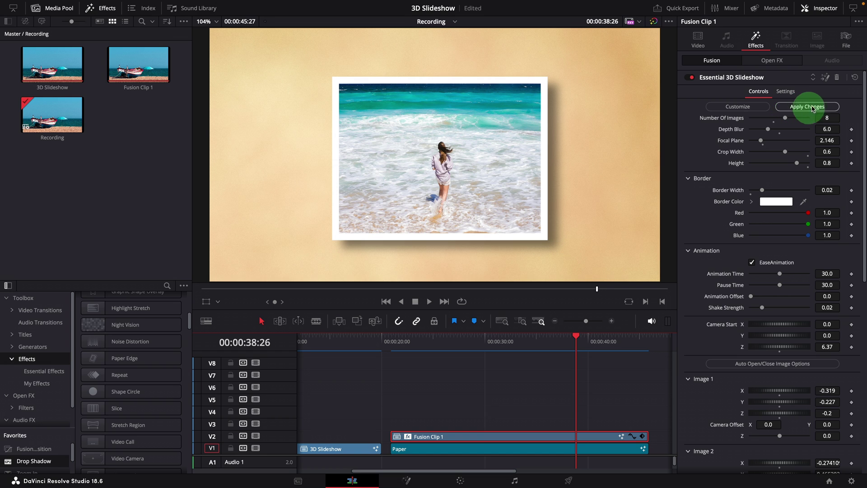
Open the Essential 3D Slideshow in Fusion, expand its group beside MediaOut1 and load Merge3D1 into the empty viewer
{"action": "left_click", "coordinate": [825, 78]}
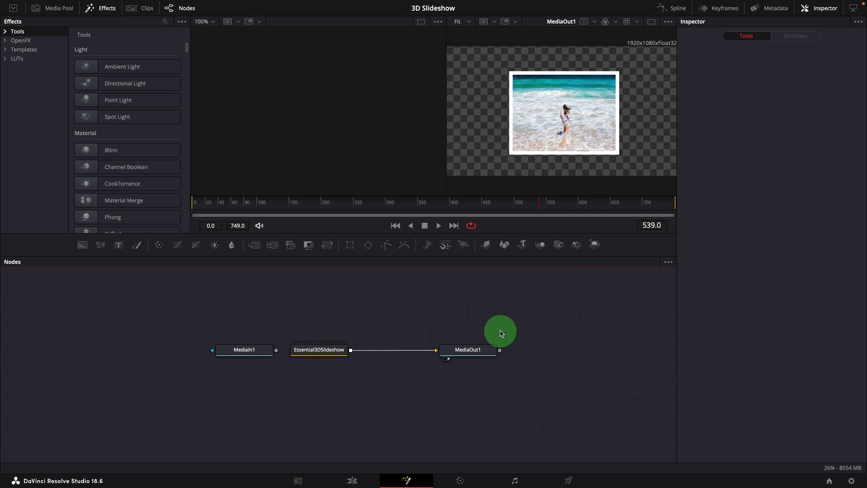
{"action": "double_click", "coordinate": [319, 350]}
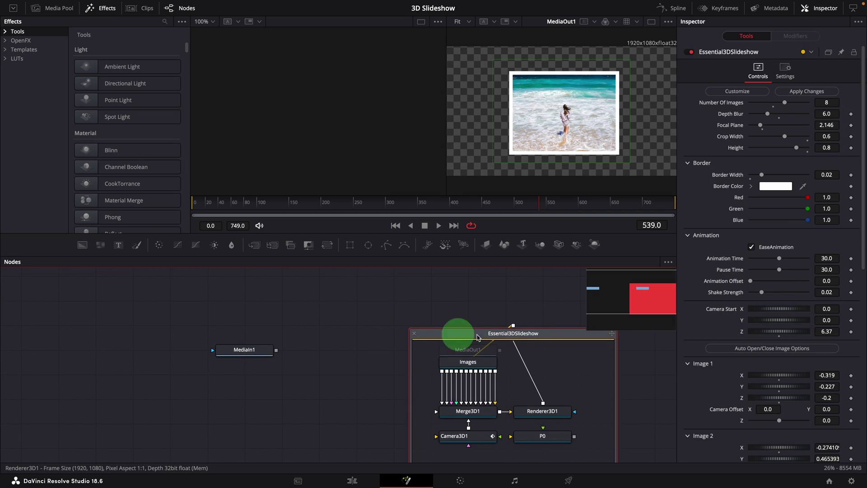
{"action": "left_click_drag", "start_coordinate": [518, 335], "coordinate": [297, 309]}
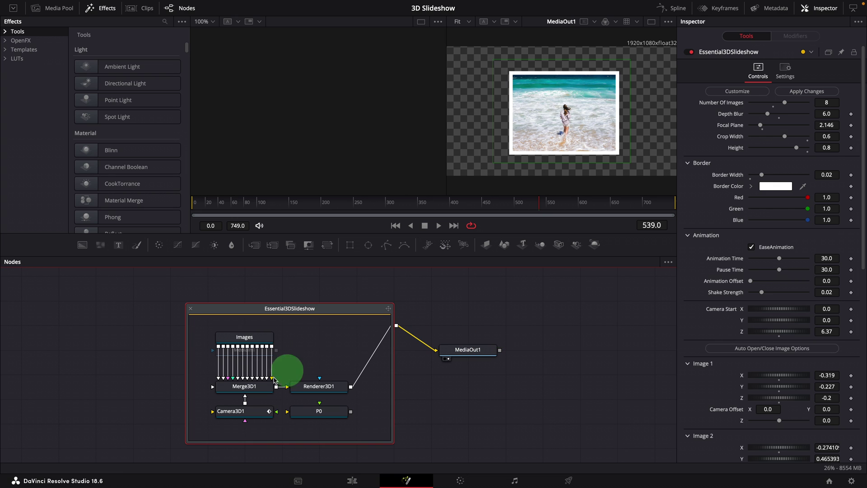
{"action": "left_click_drag", "start_coordinate": [248, 385], "coordinate": [328, 162]}
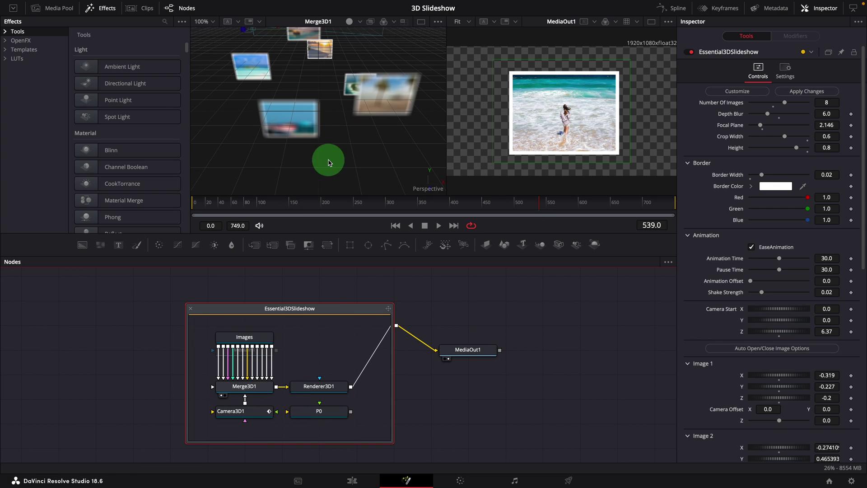
Hide the effects library, enlarge the viewers, and show the camera and all images in the 3D view at frame 29
{"action": "left_click", "coordinate": [99, 9]}
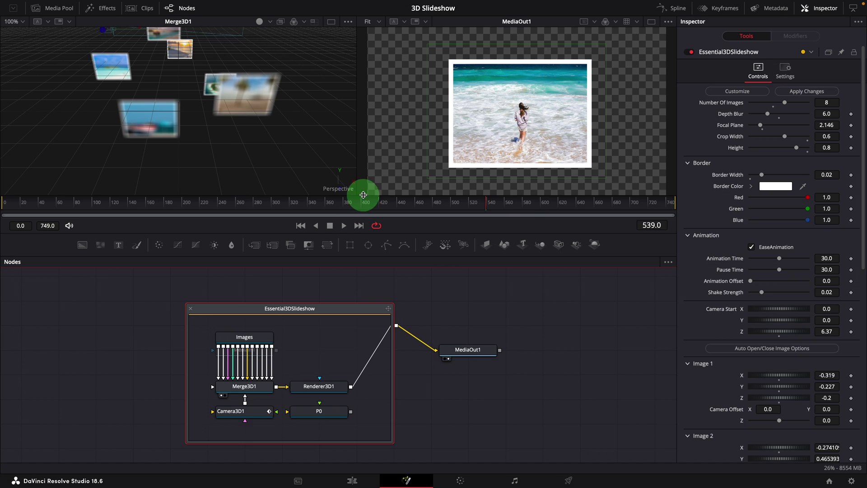
{"action": "left_click_drag", "start_coordinate": [363, 195], "coordinate": [364, 297]}
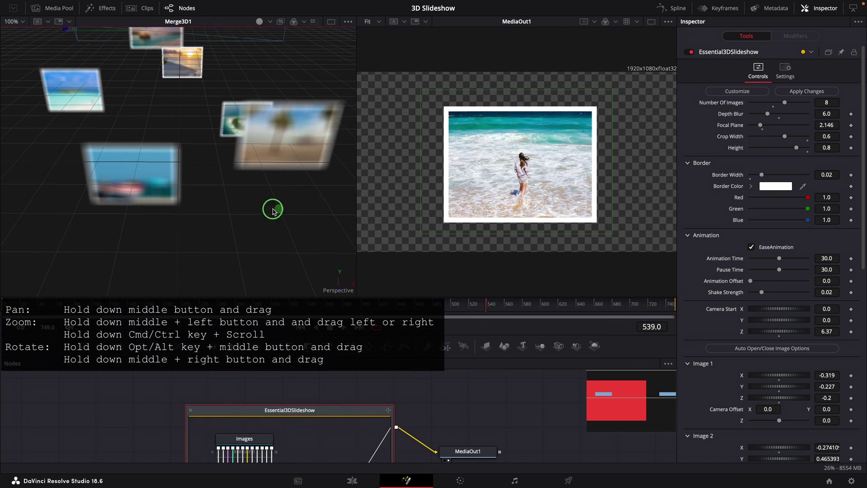
{"action": "left_click_drag", "start_coordinate": [273, 209], "coordinate": [230, 205]}
{"action": "scroll", "coordinate": [200, 172], "scroll_direction": "down", "scroll_amount": 6}
{"action": "left_click", "coordinate": [28, 303]}
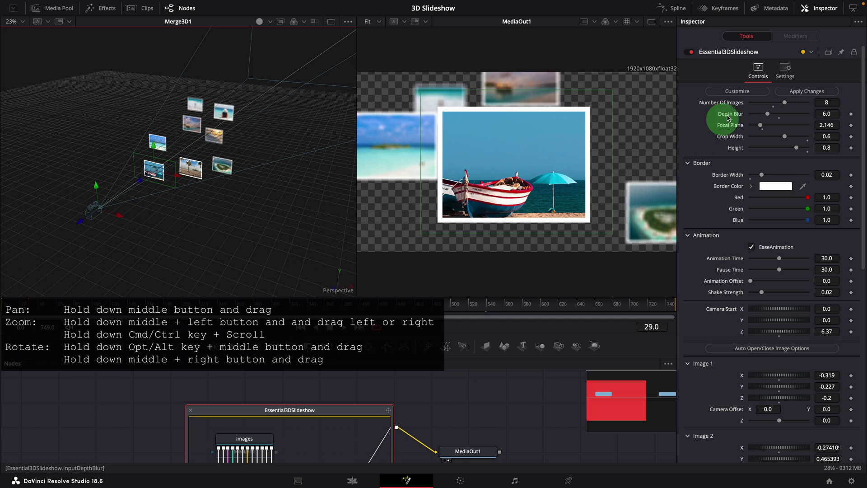
Switch the slideshow to Customize mode and move Image 3 along its X axis toward Image 1 in the 3D view
{"action": "left_click", "coordinate": [737, 91]}
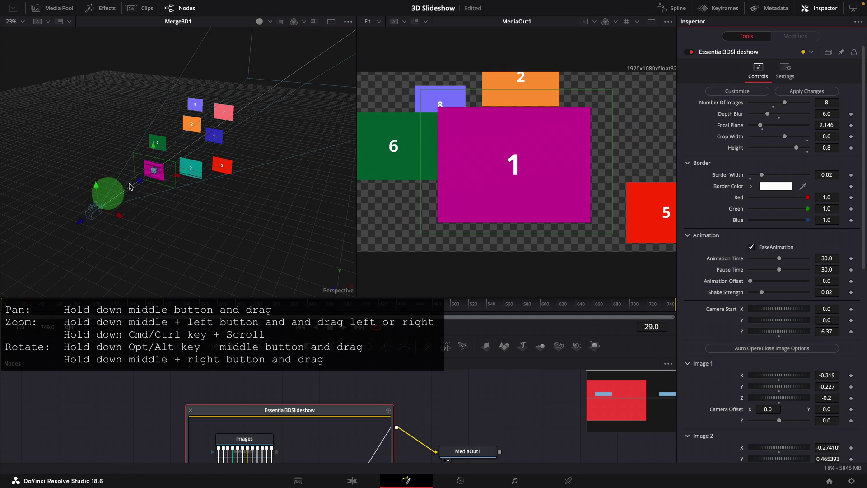
{"action": "left_click", "coordinate": [194, 169]}
{"action": "mouse_move", "coordinate": [214, 173]}
{"action": "left_mouse_down"}
{"action": "mouse_move", "coordinate": [232, 176]}
{"action": "mouse_move", "coordinate": [209, 172]}
{"action": "left_mouse_up"}
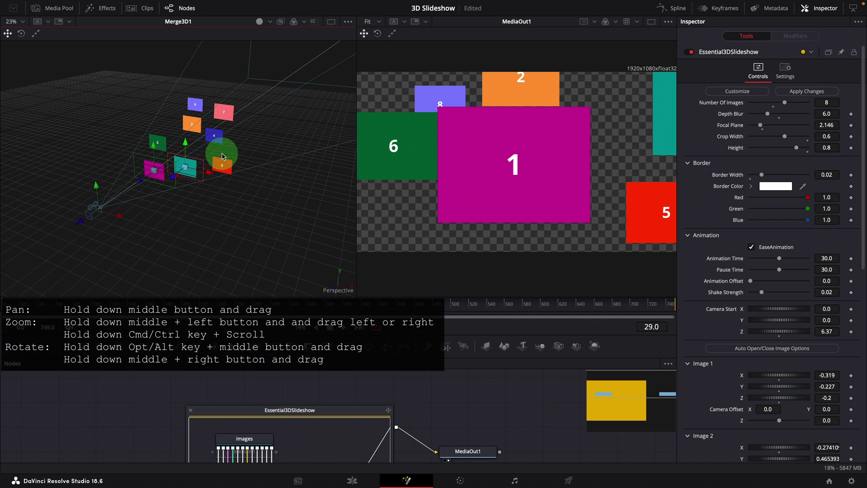
Reposition Images 5, 6, 7 and 8 in the 3D view, placing Image 6 lower beside Image 1 and Image 8 farther out to its side
{"action": "left_click", "coordinate": [226, 166]}
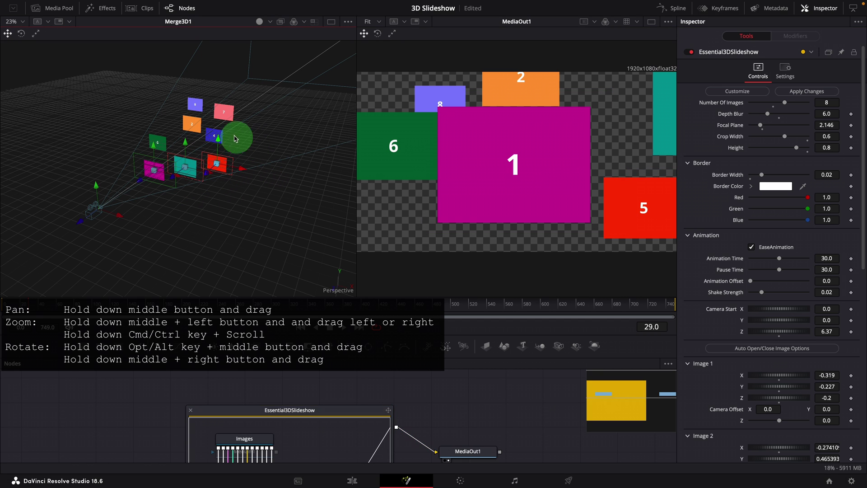
{"action": "left_click_drag", "start_coordinate": [241, 129], "coordinate": [252, 179]}
{"action": "left_click", "coordinate": [134, 147]}
{"action": "left_click_drag", "start_coordinate": [138, 145], "coordinate": [256, 197]}
{"action": "left_click", "coordinate": [134, 183]}
{"action": "left_click_drag", "start_coordinate": [134, 182], "coordinate": [235, 149]}
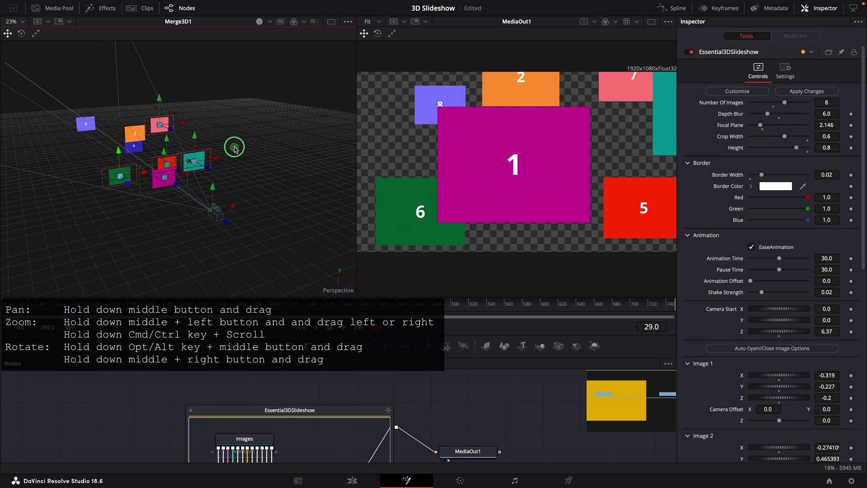
{"action": "left_click_drag", "start_coordinate": [77, 131], "coordinate": [267, 198]}
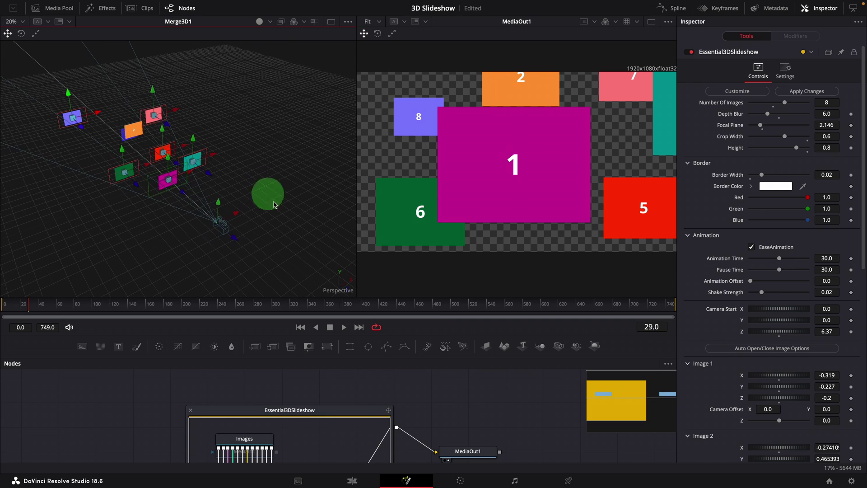
Play the slideshow from frame 29 to check the new layout and stop on Image 7 at frame 417
{"action": "left_click", "coordinate": [442, 381]}
{"action": "key", "text": "space"}
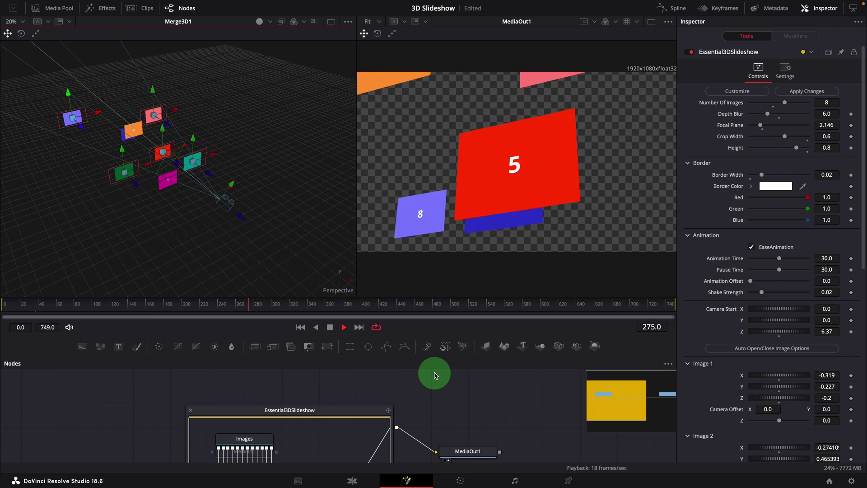
{"action": "key", "text": "space"}
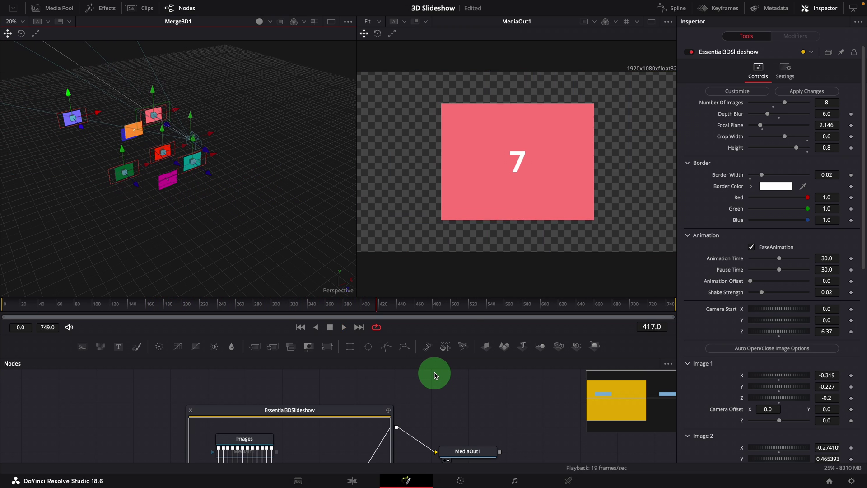
Set Image 7's Camera Offset to X 0.42, Y -1.125 and Z 0.95
{"action": "scroll", "coordinate": [820, 386], "scroll_direction": "down", "scroll_amount": 10}
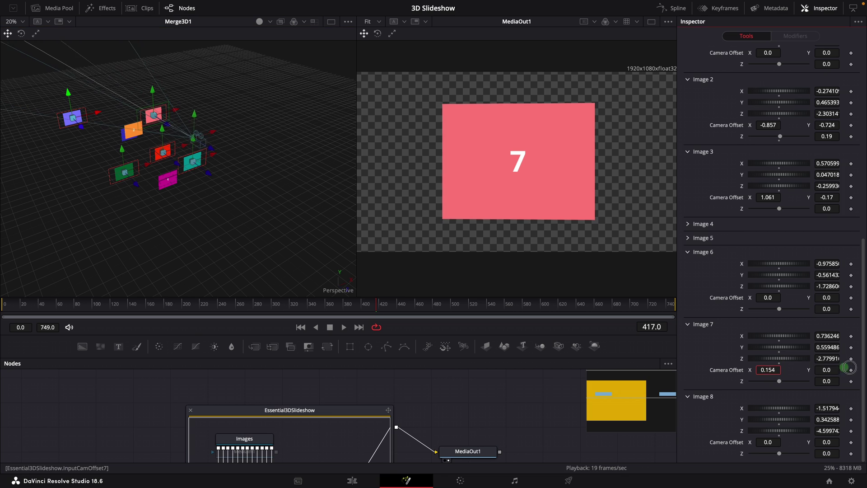
{"action": "left_click_drag", "start_coordinate": [823, 370], "coordinate": [498, 370]}
{"action": "left_click_drag", "start_coordinate": [779, 382], "coordinate": [816, 370]}
{"action": "left_click_drag", "start_coordinate": [425, 369], "coordinate": [742, 360]}
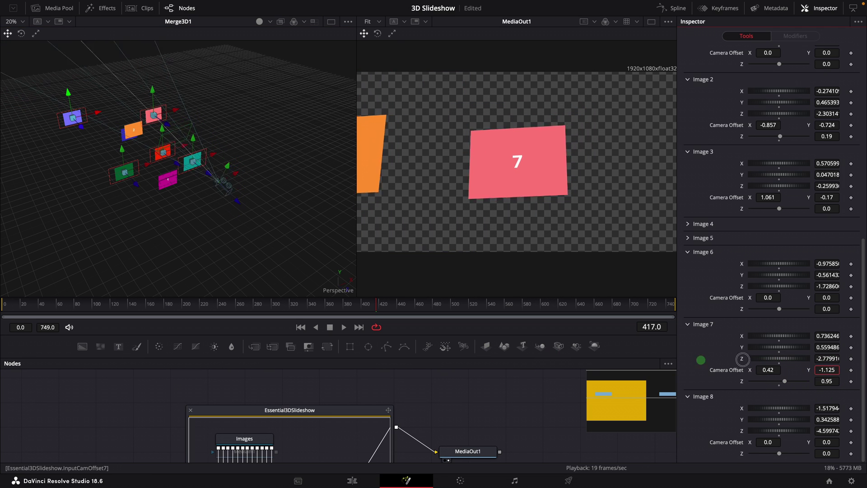